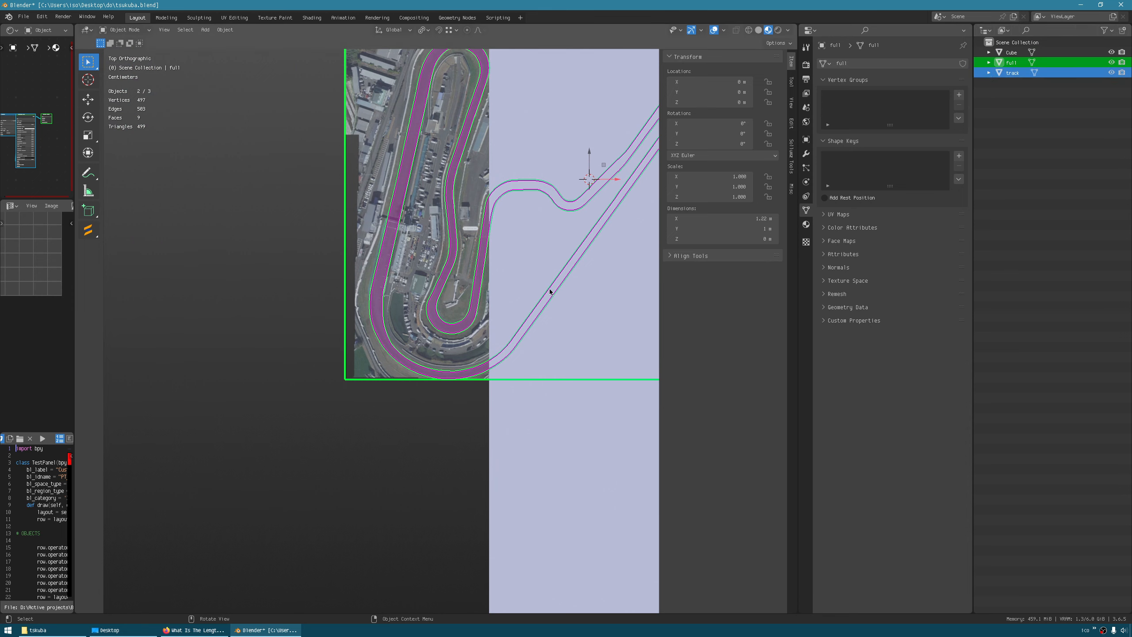
Scale the full map plane and the track together uniformly to a scale of about 29.7.
scroll(475, 437, "down", 8)
middle_click_drag(434, 390, 419, 361, "shift")
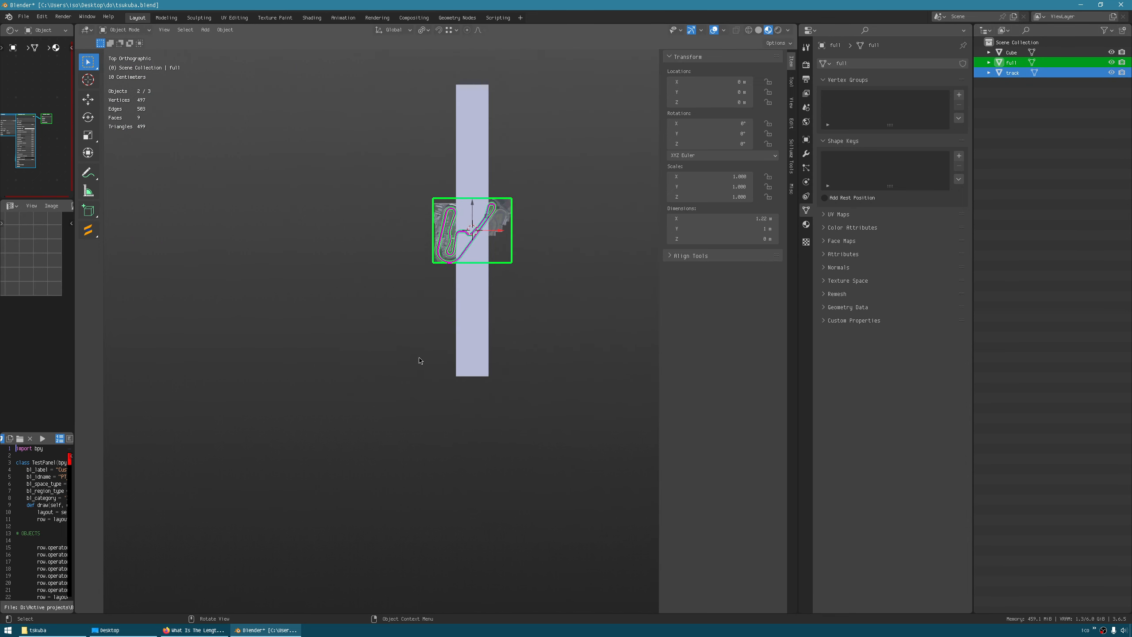
key("s")
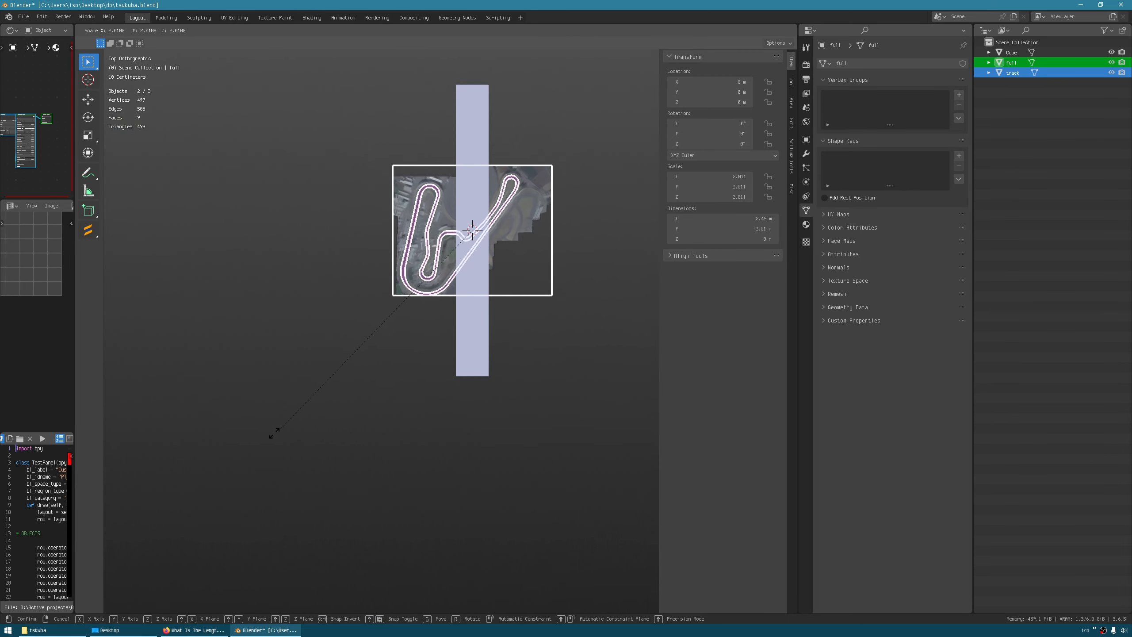
left_click(182, 490)
scroll(245, 430, "down", 5)
middle_click_drag(242, 519, 427, 301, "shift")
key("s")
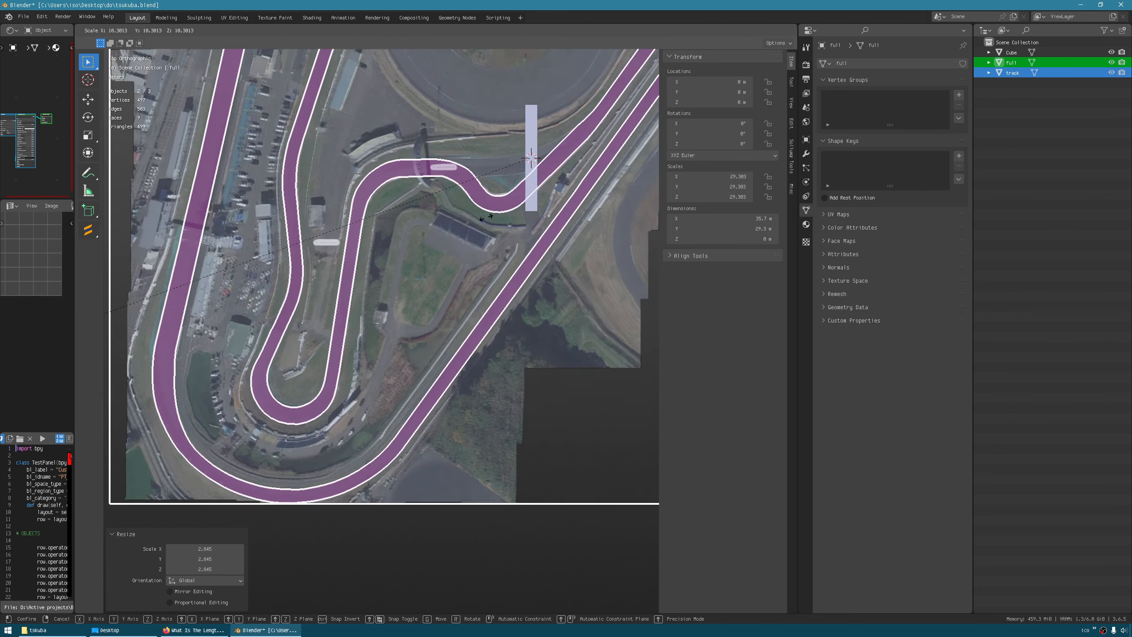
left_click(472, 215)
Enlarge the full map plane and track by a further factor of about 3.9, to a scale of about 115.
scroll(459, 208, "down", 9)
middle_click_drag(371, 330, 424, 246, "shift")
scroll(540, 294, "down", 2)
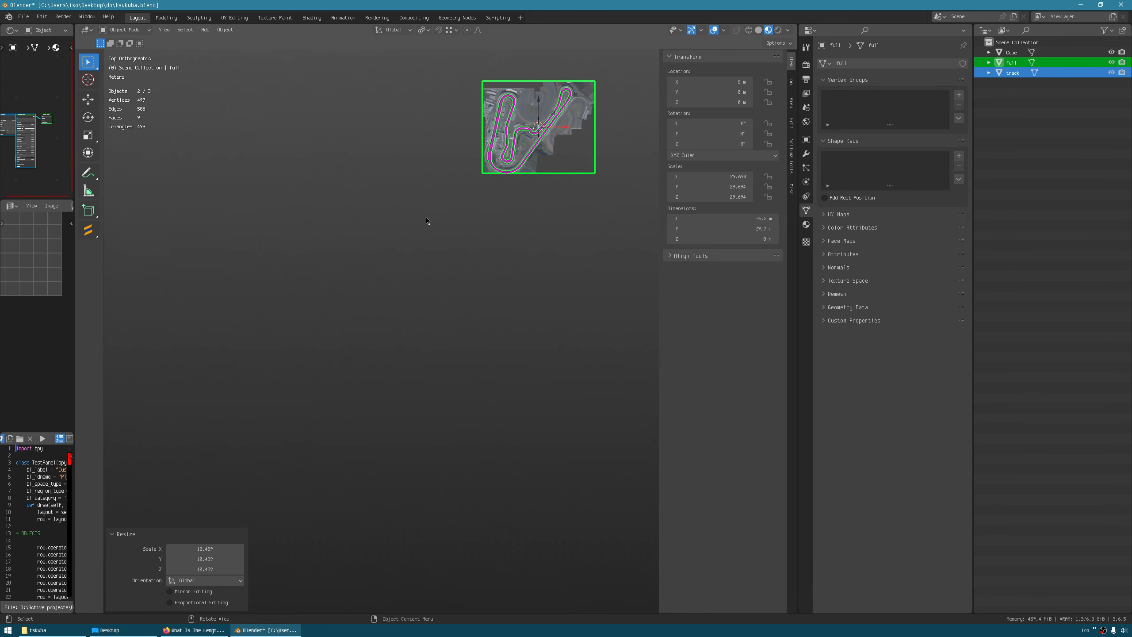
key("s")
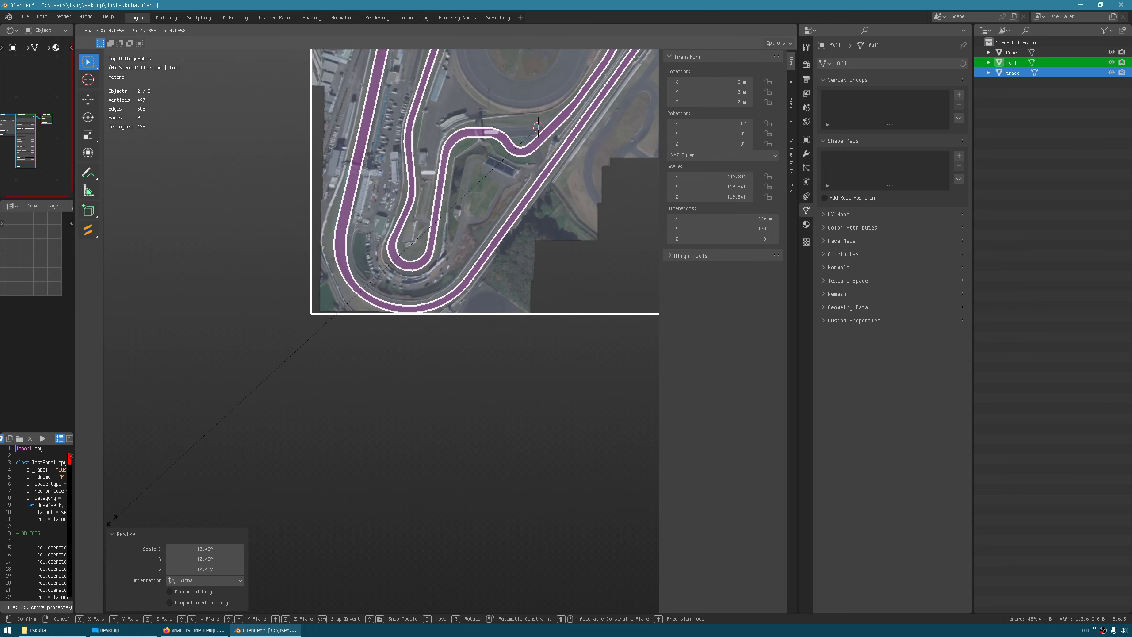
left_click(116, 492)
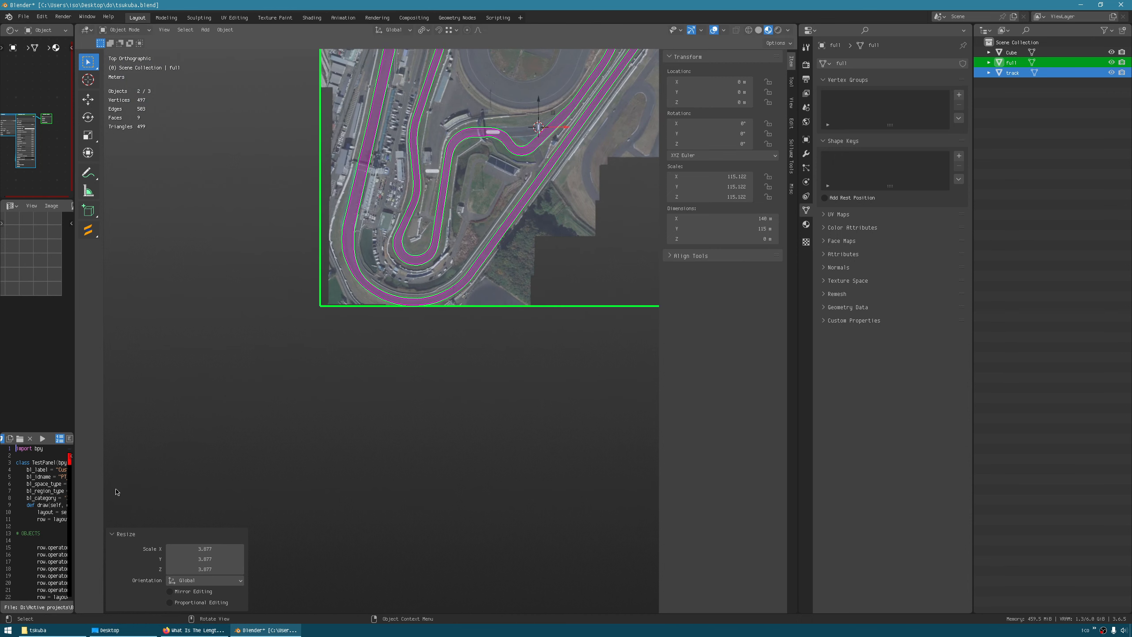
Move the Cube onto the row of parked trucks, at about X -47 m, Y 1.6 m, and compare their lengths.
left_click(1011, 52)
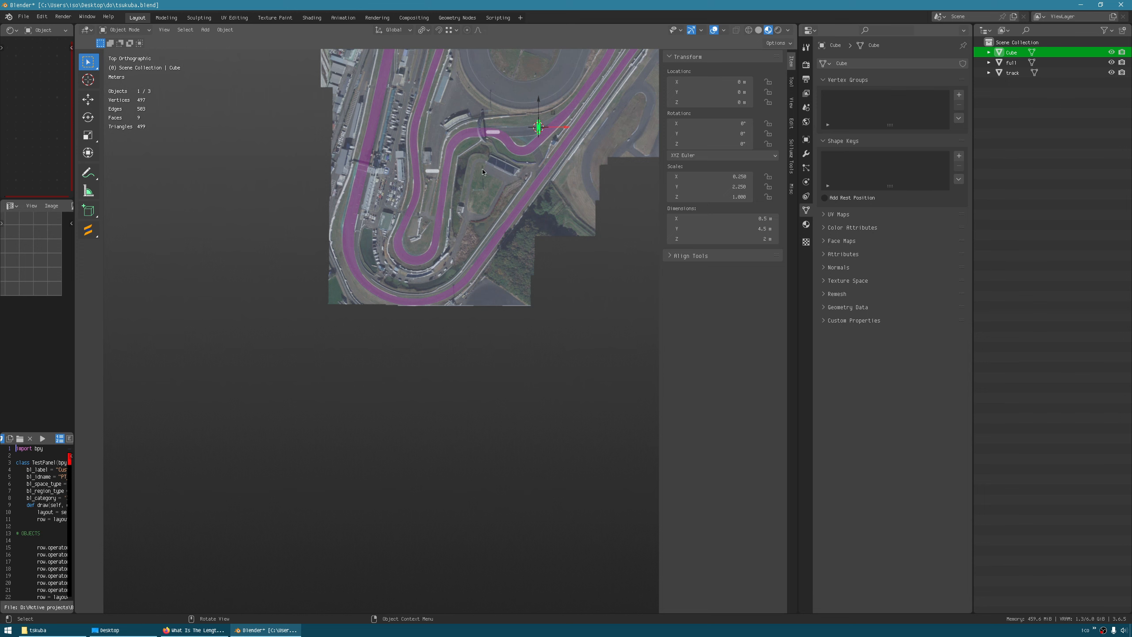
key("g")
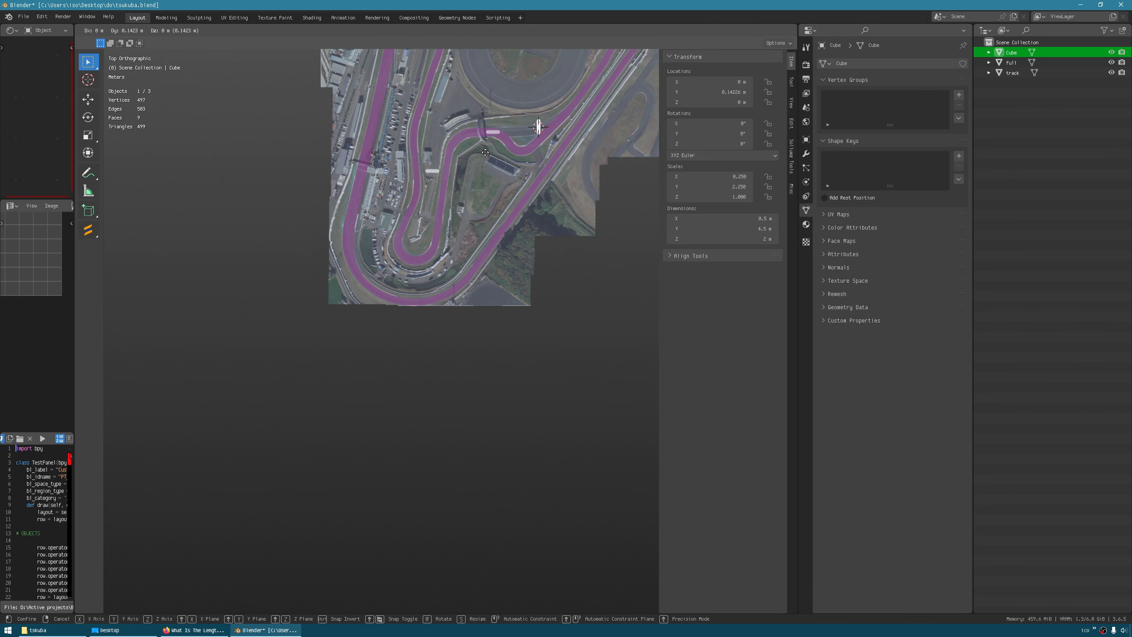
left_click(339, 148)
scroll(386, 102, "up", 10)
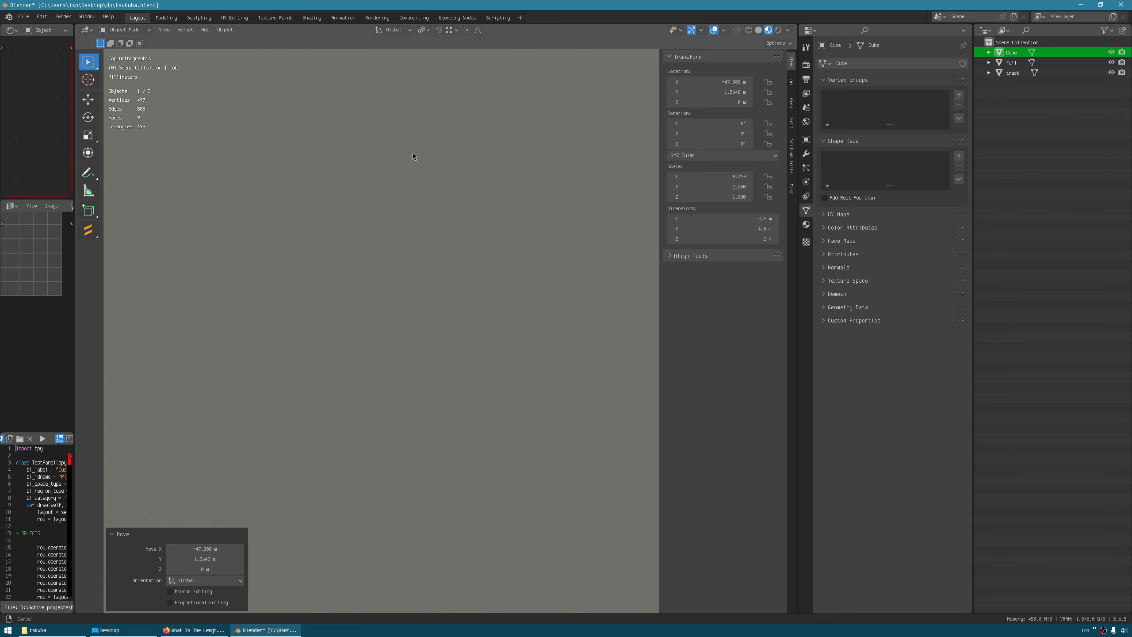
scroll(417, 148, "down", 5)
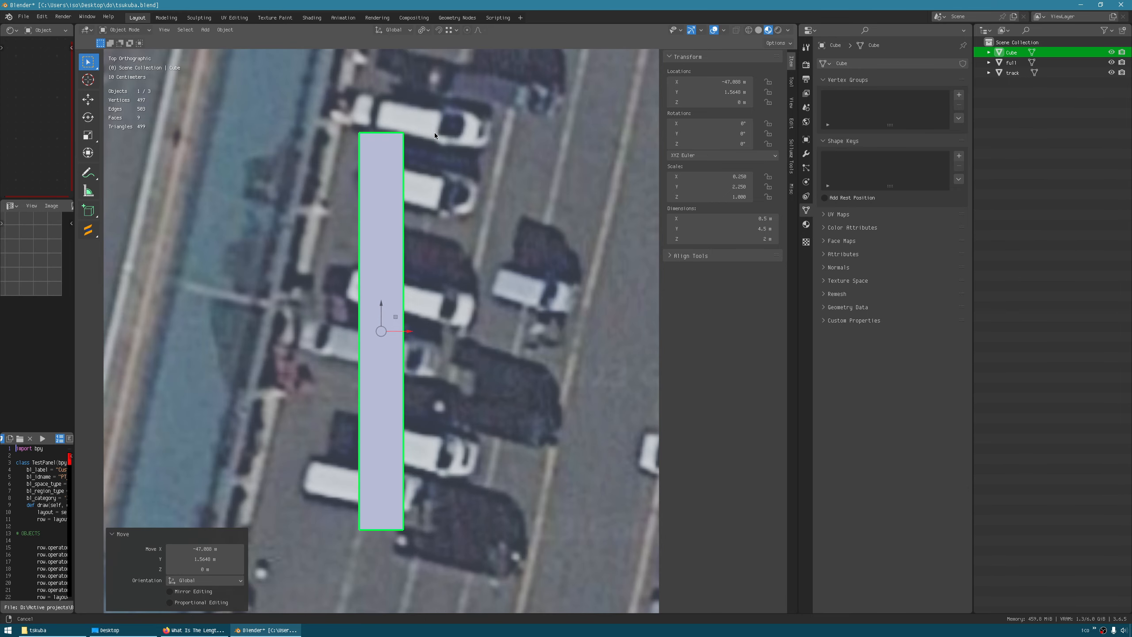
scroll(435, 133, "down", 4)
Move the Cube about 25 m along negative Y, towards the parking area beside the lower hairpin.
middle_click_drag(448, 192, 435, 366, "shift")
middle_click_drag(563, 248, 580, 133, "shift")
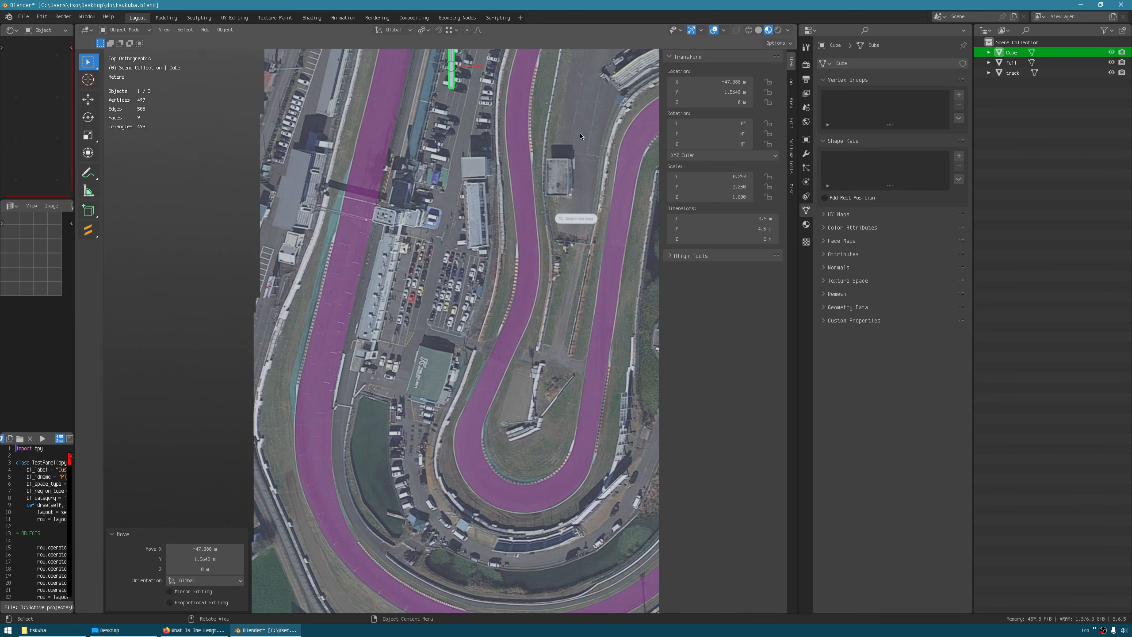
key("g")
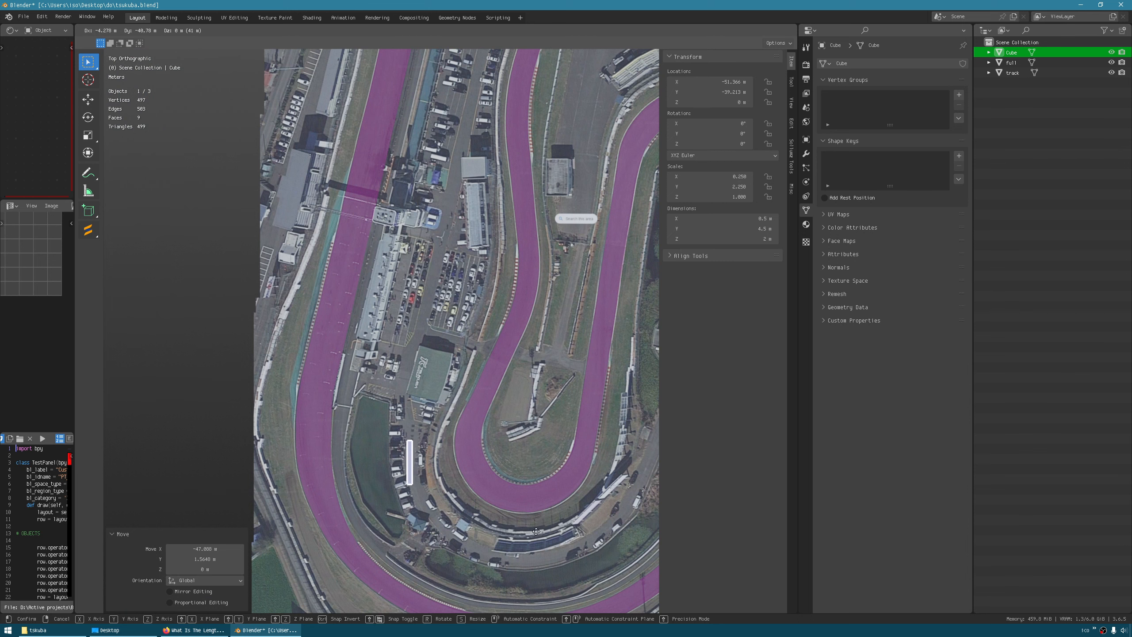
left_click(574, 380)
scroll(566, 315, "down", 8)
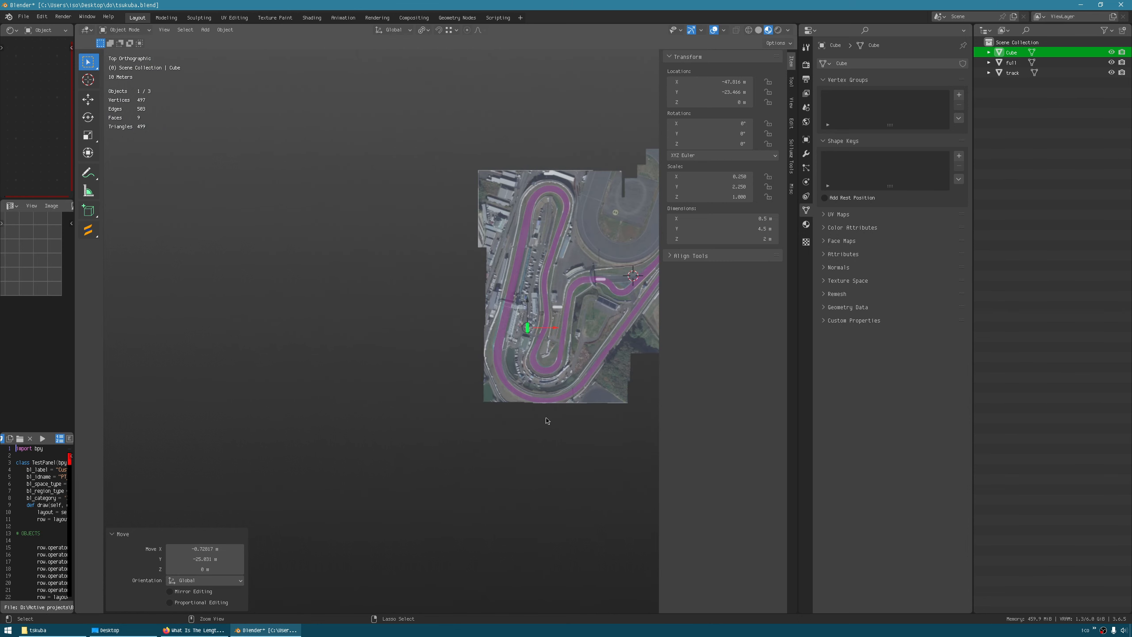
Scale the full map plane and track together by about 2.46, to a scale of about 283.
left_click(1011, 63)
left_click(1012, 73, "shift")
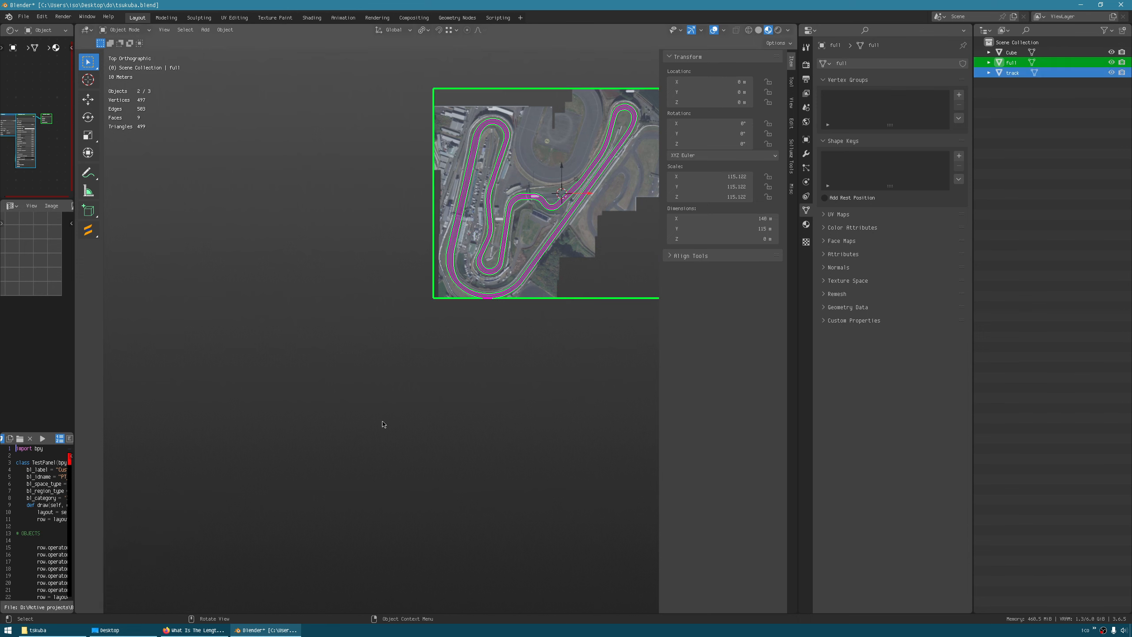
key("g")
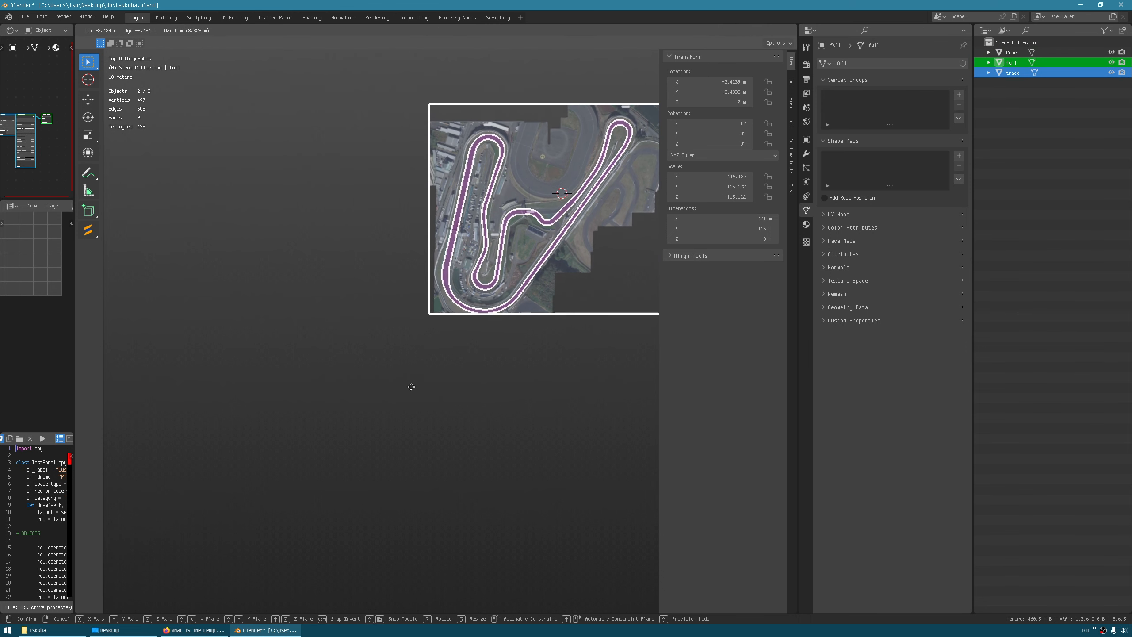
right_click(411, 387)
key("s")
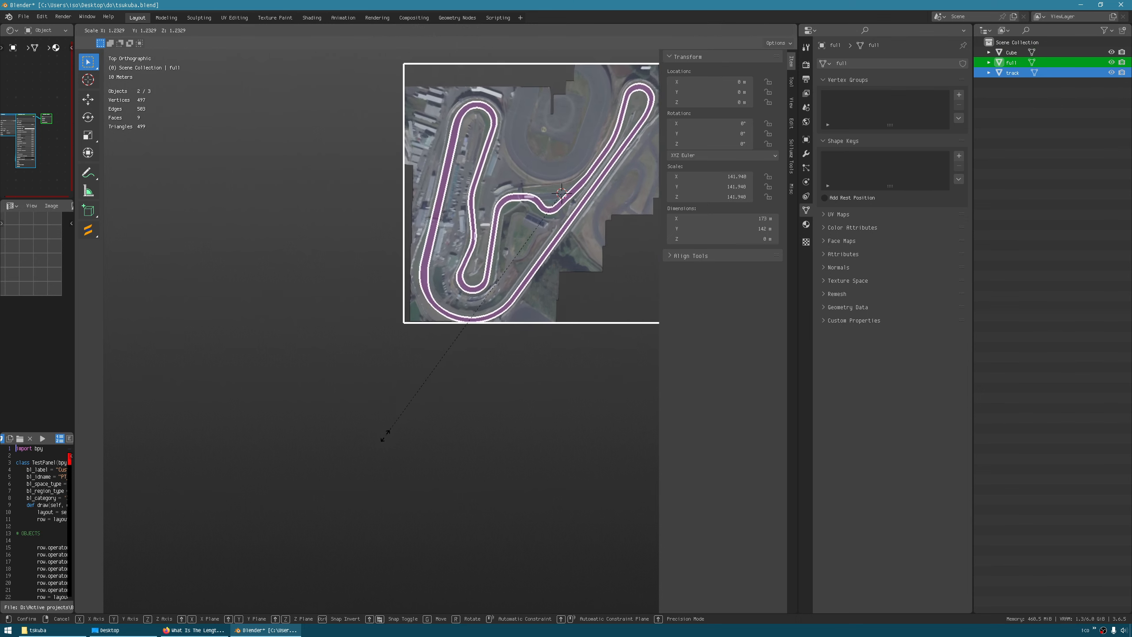
left_click(131, 609)
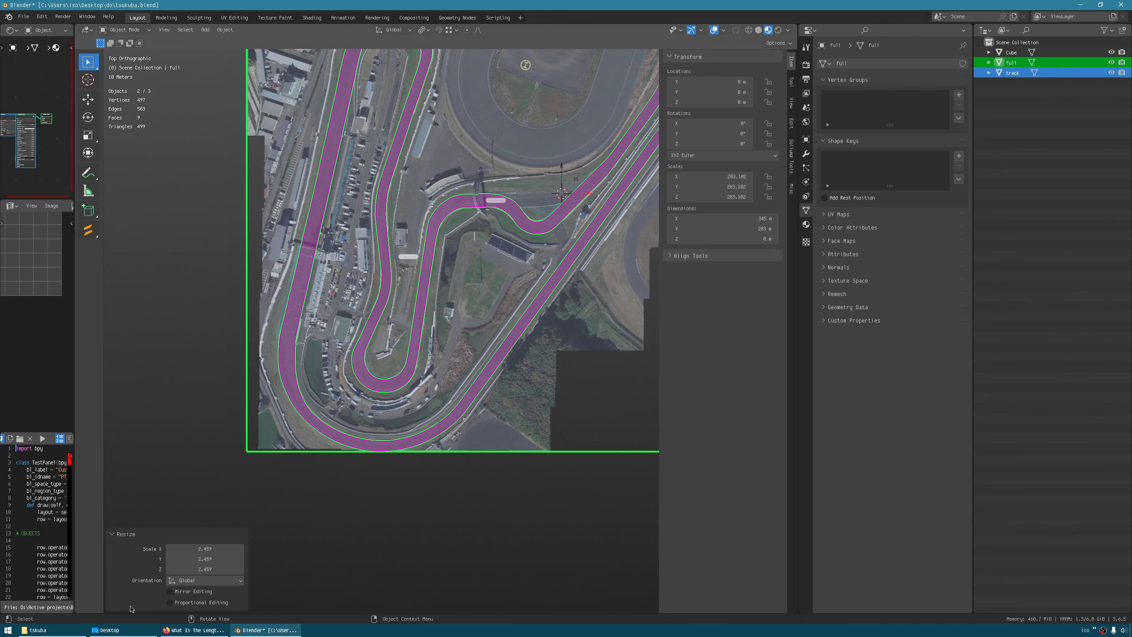
Move the Cube onto the parking lot cars, at about X -115 m, Y -52 m, and compare it with their length.
left_click(1018, 55)
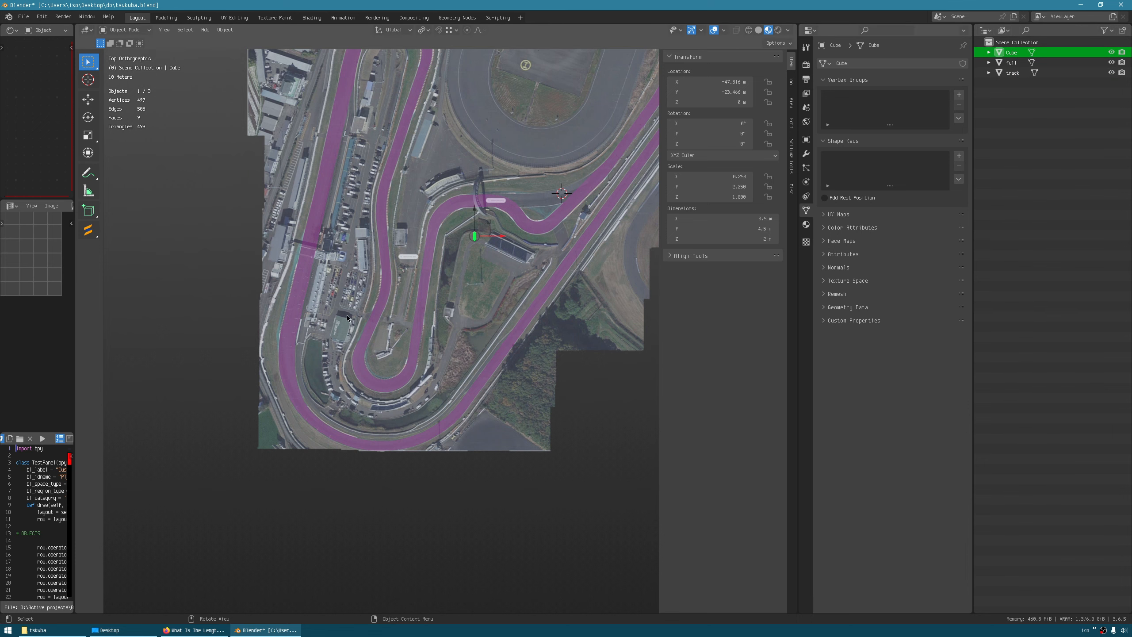
key("g")
left_click(223, 366)
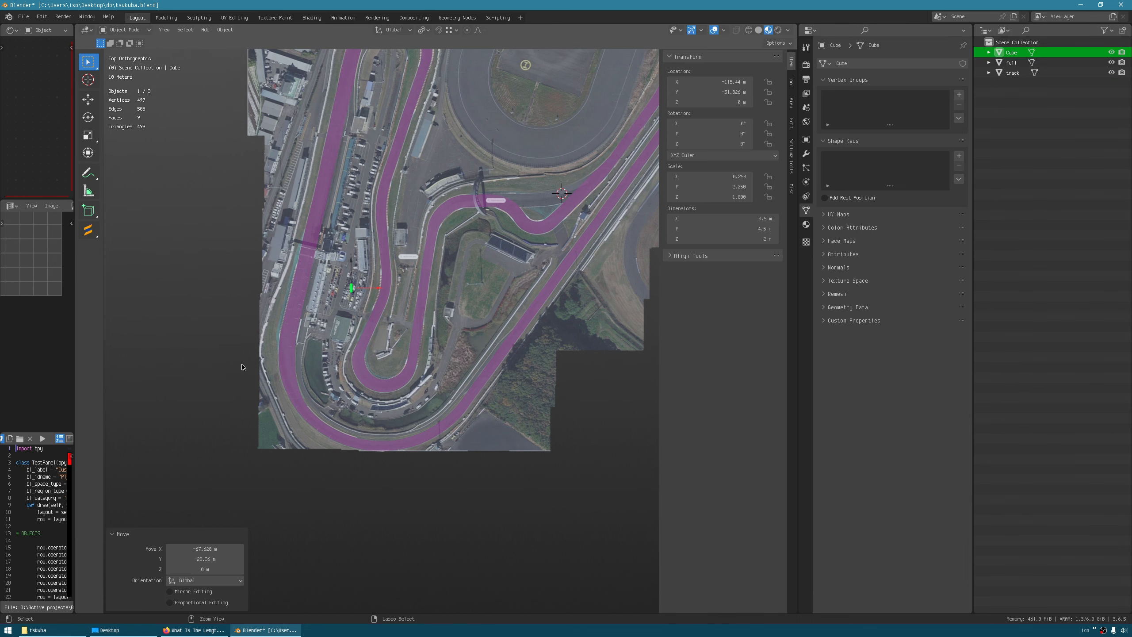
scroll(318, 230, "up", 6)
scroll(318, 230, "down", 4)
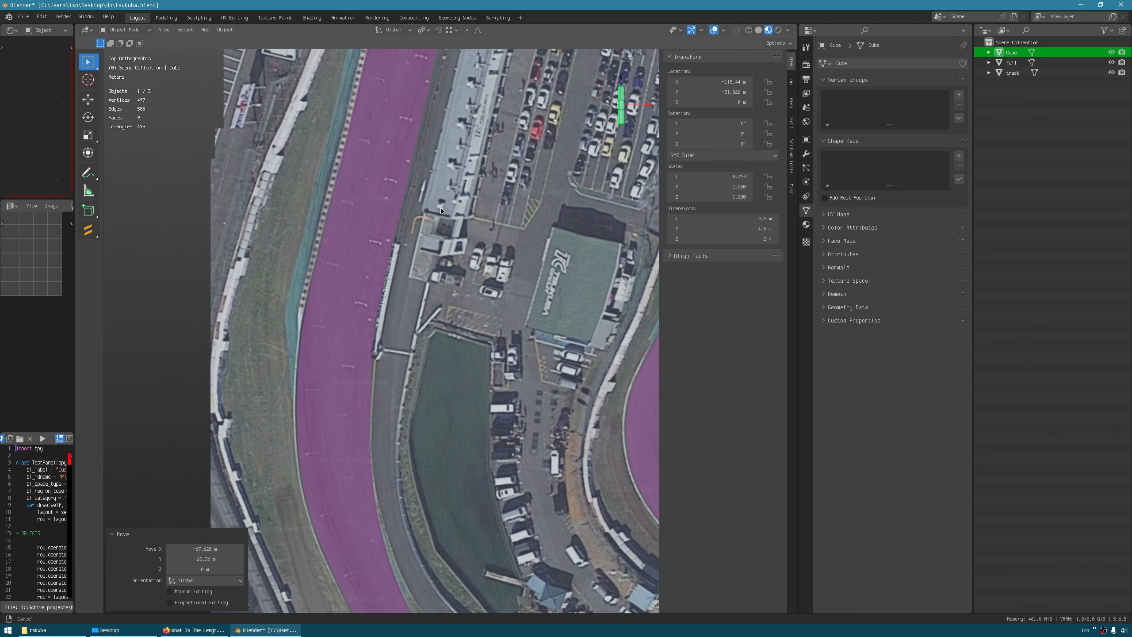
scroll(447, 255, "down", 5)
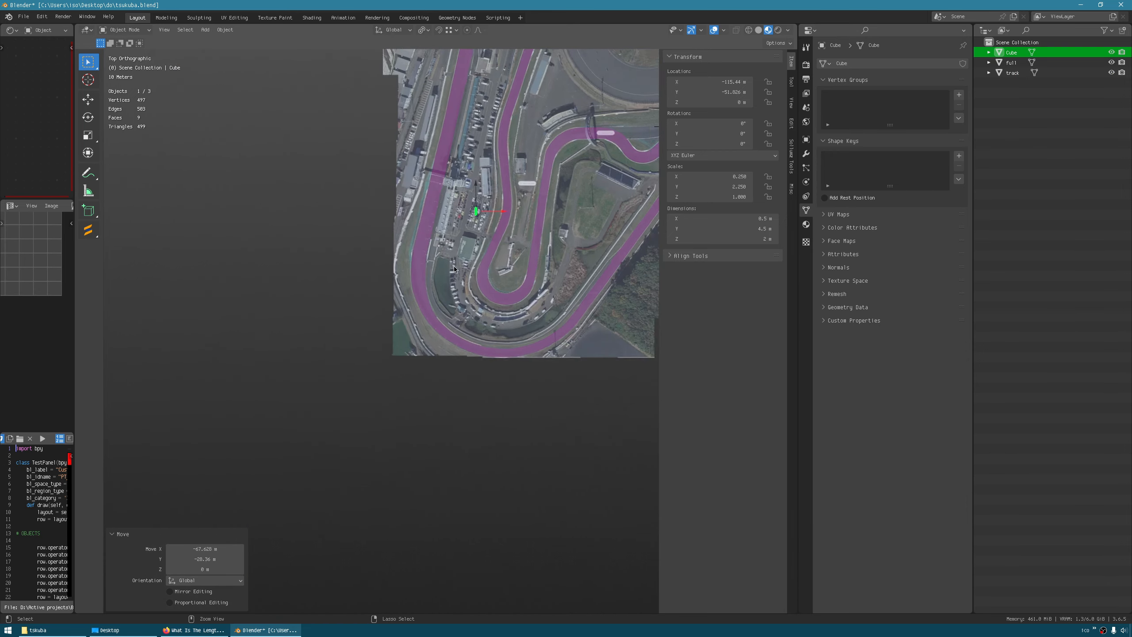
Scale the full map plane and track together by about 1.51, to a scale of about 428.
left_click(1010, 62)
left_click(1013, 72, "shift")
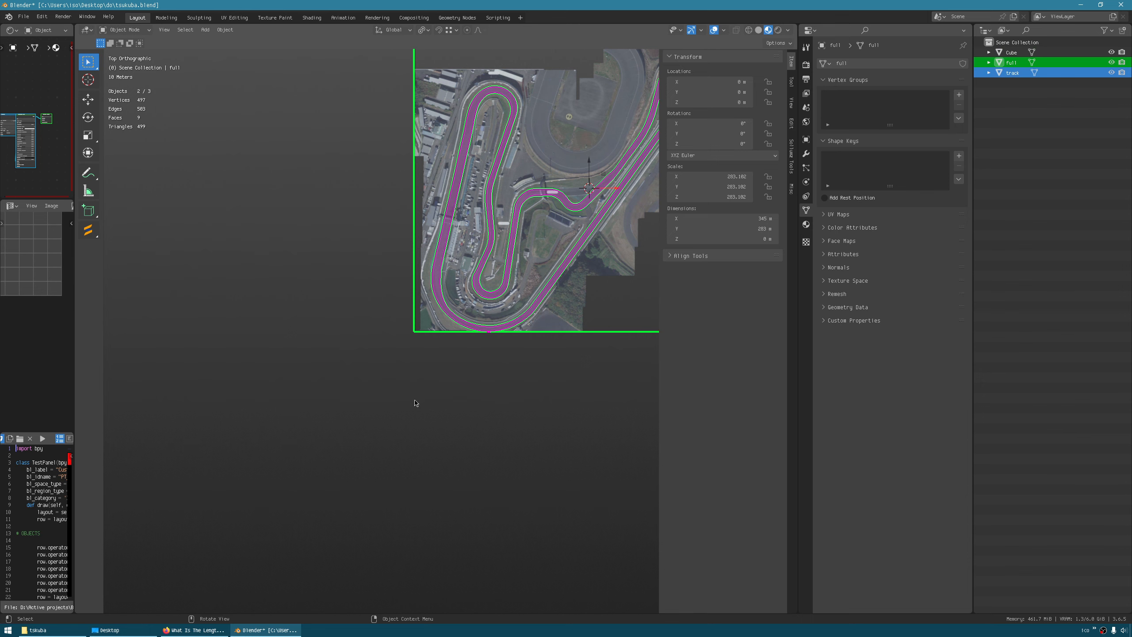
key("s")
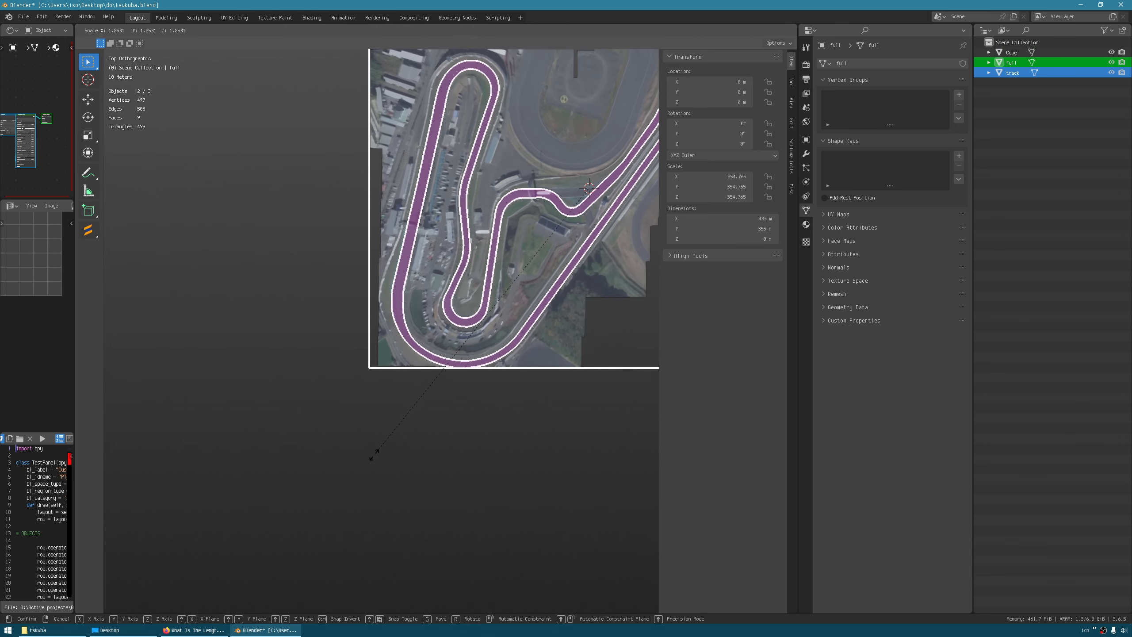
left_click(324, 508)
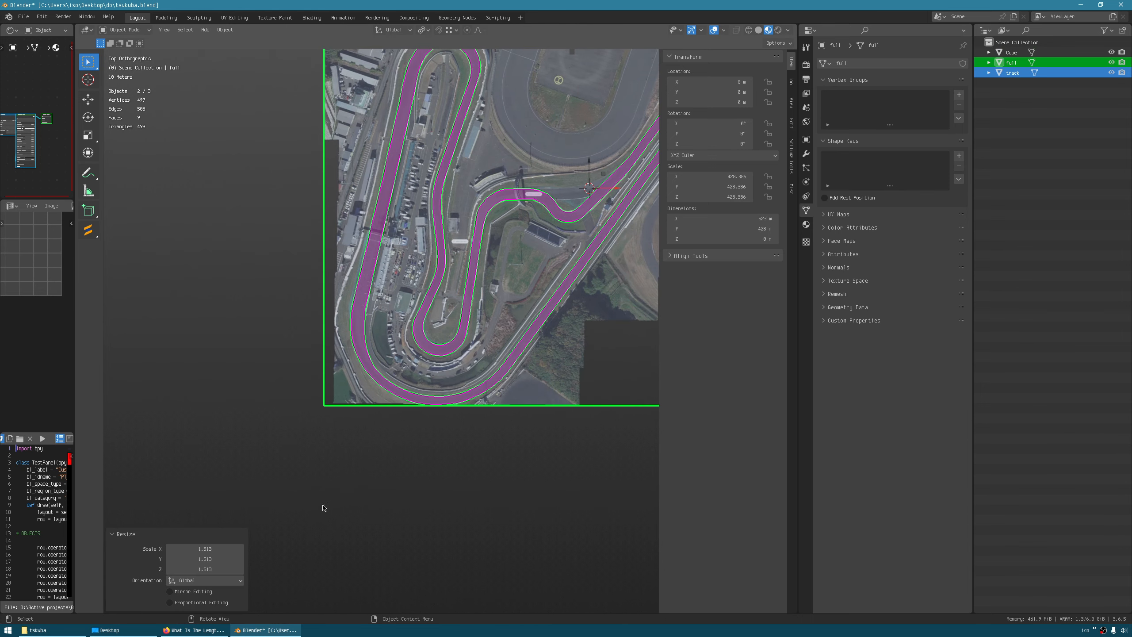
Move the Cube beside the top row of parked cars, at about X -178 m, Y -67 m, and compare it with their length.
left_click(1012, 52)
key("KP_Decimal")
scroll(419, 289, "down", 12)
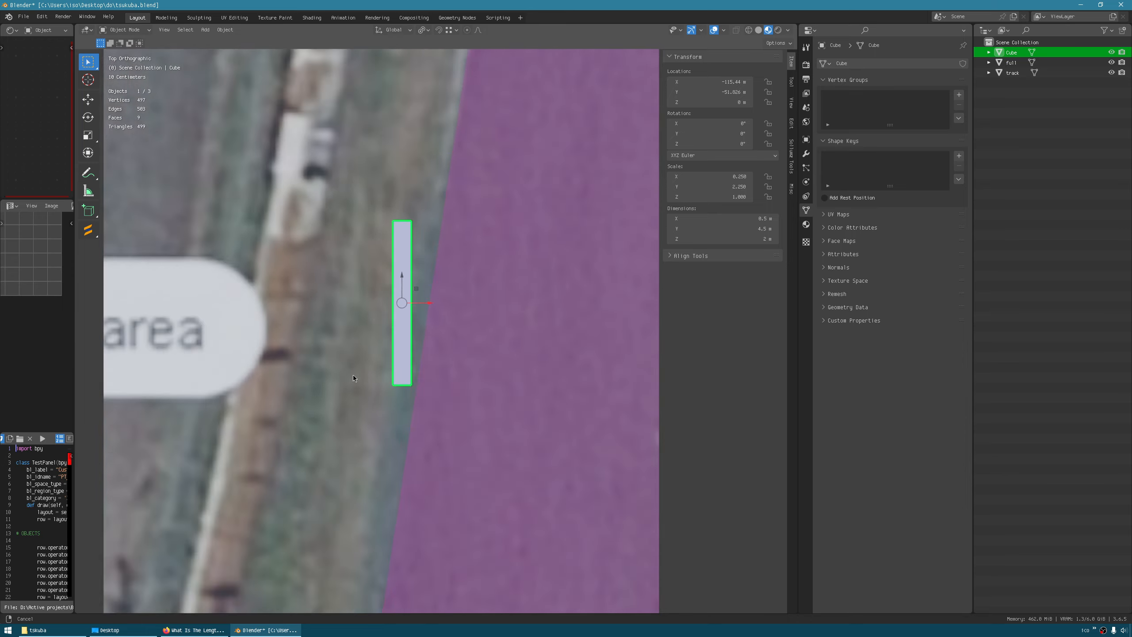
middle_click_drag(377, 289, 523, 134, "shift")
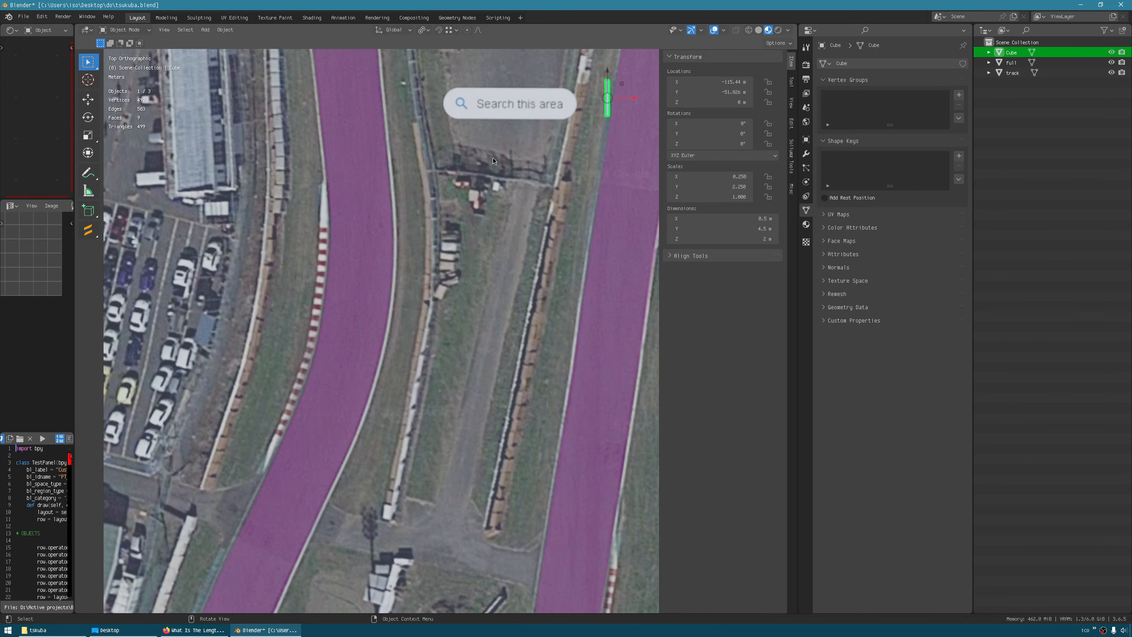
middle_click_drag(490, 180, 529, 256, "ctrl")
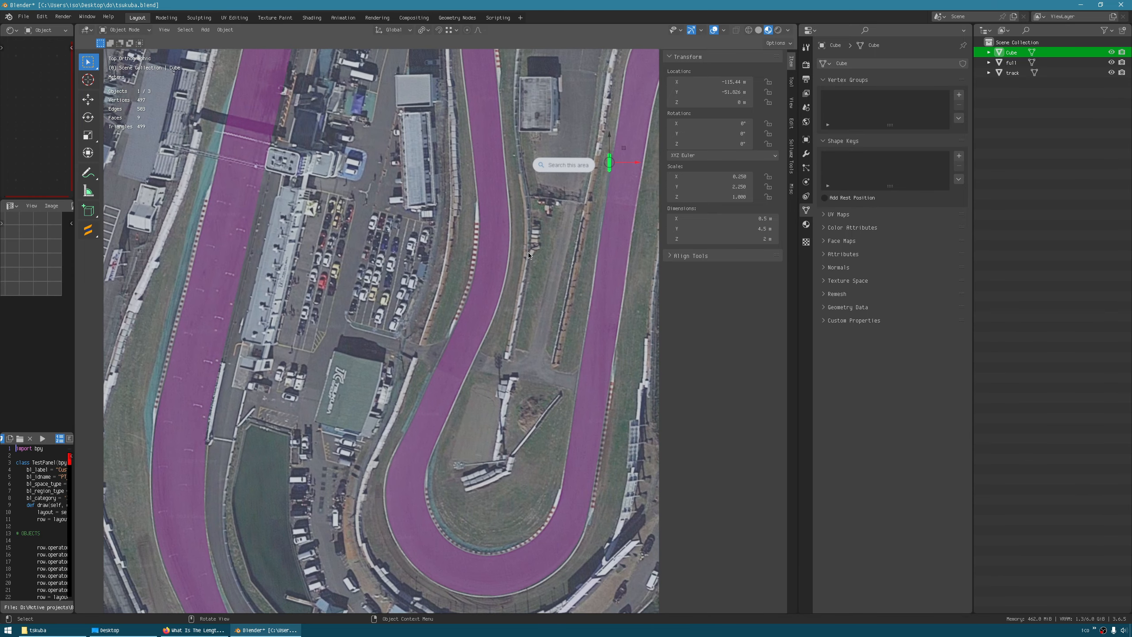
key("g")
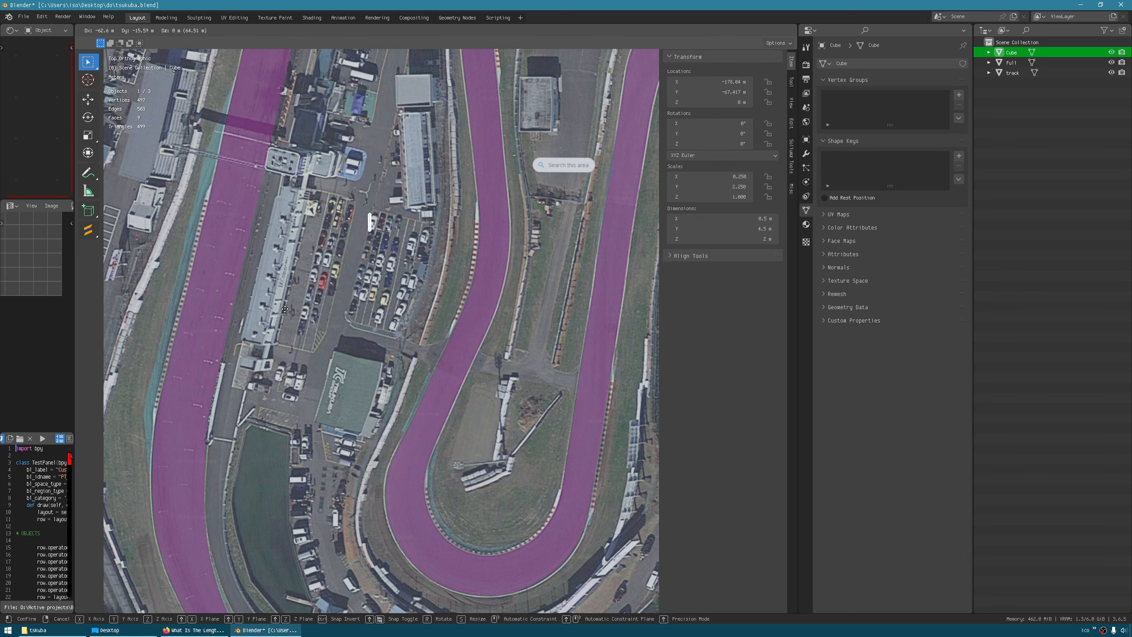
left_click(284, 309)
scroll(366, 209, "up", 8)
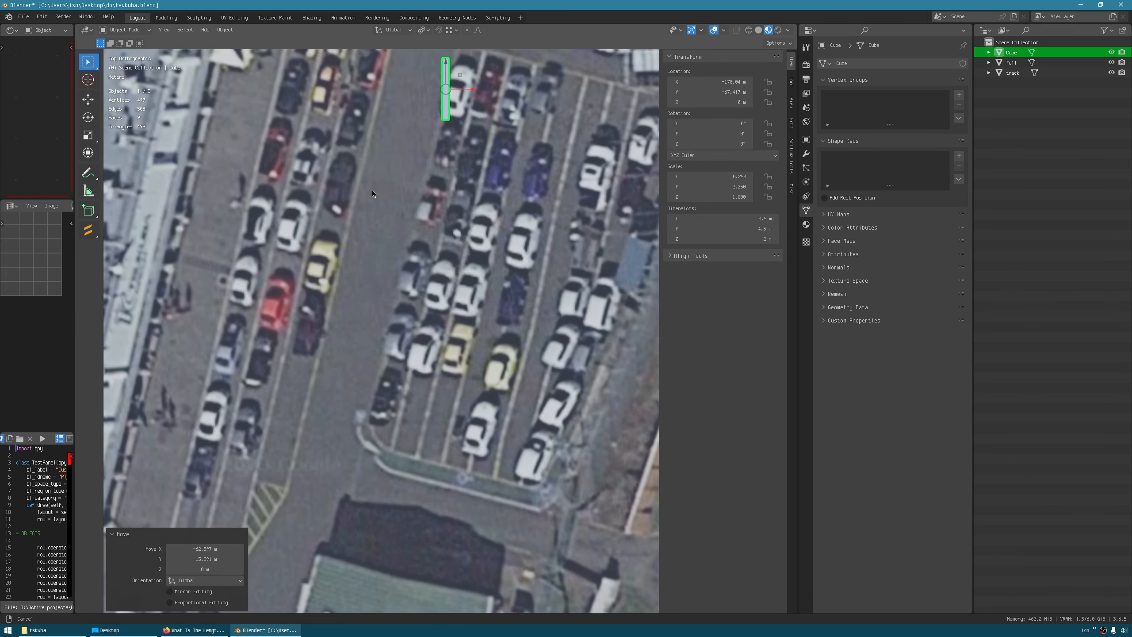
middle_click_drag(403, 159, 373, 309, "shift")
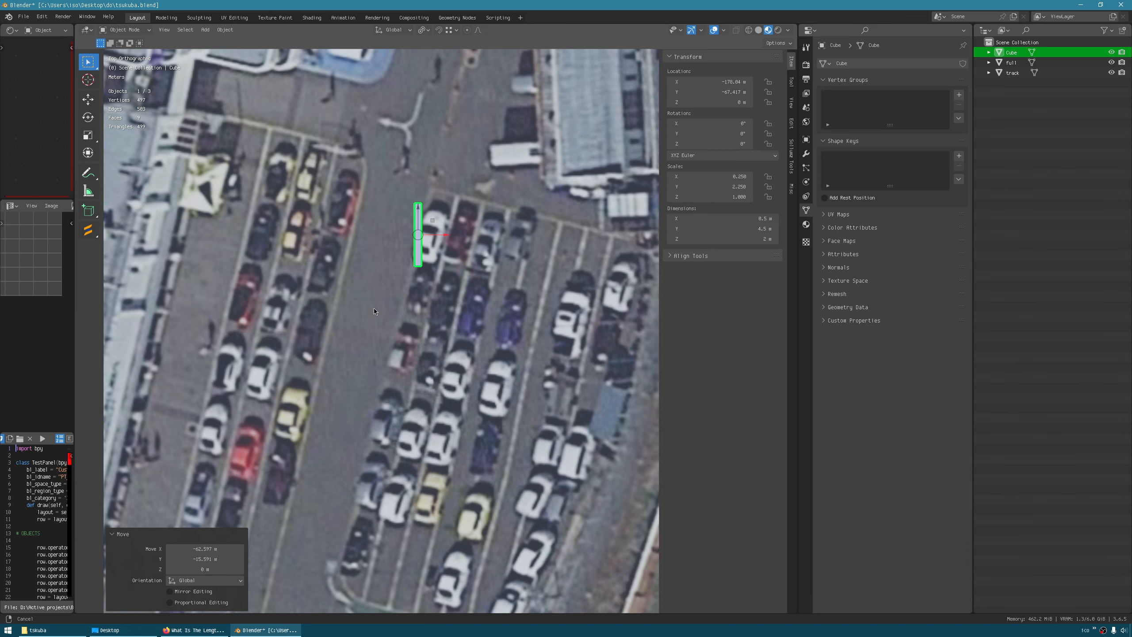
scroll(373, 309, "down", 8)
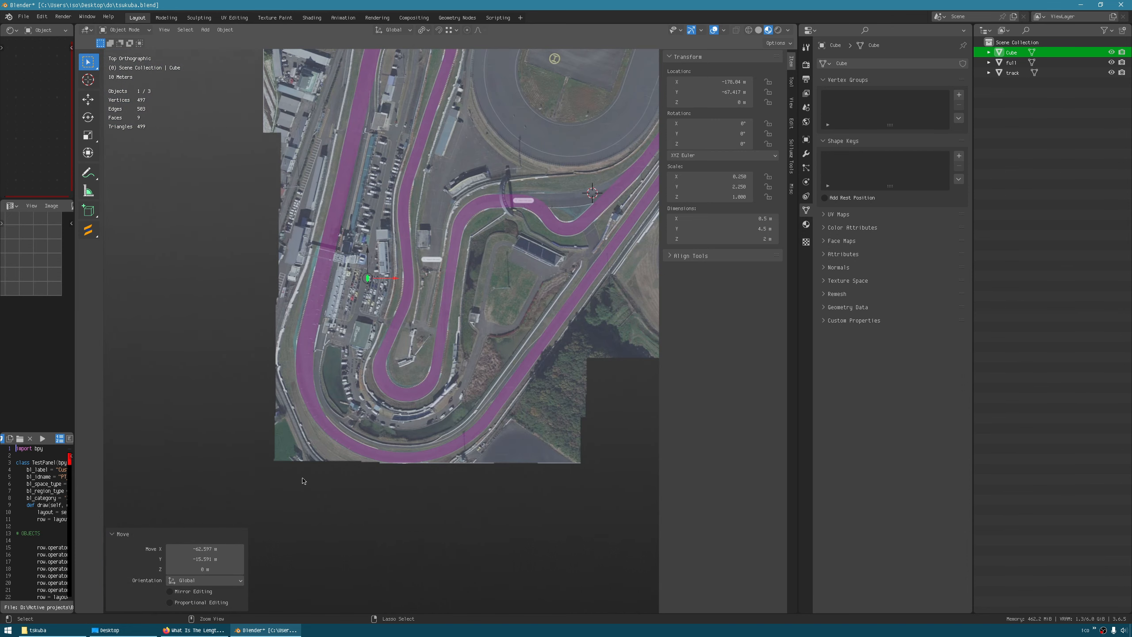
Scale the full map plane and track together by 1.1, to a scale of about 471.
middle_click_drag(303, 480, 405, 380, "shift")
left_click(1020, 62)
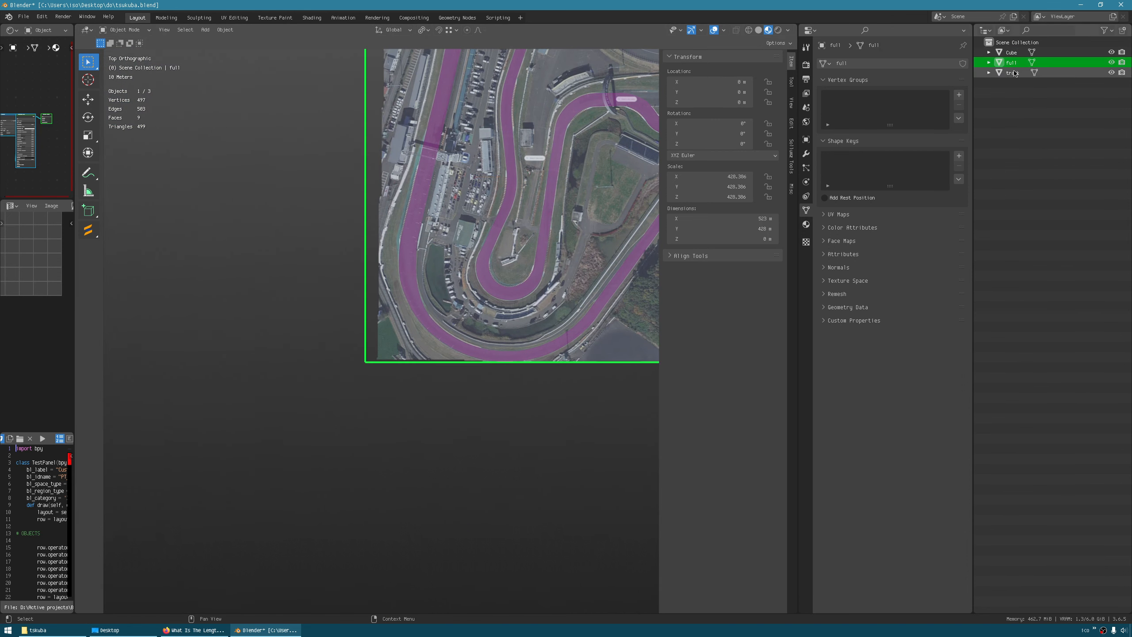
left_click(1015, 73, "ctrl")
scroll(509, 410, "down", 7)
middle_click_drag(508, 410, 491, 316, "shift")
key("s")
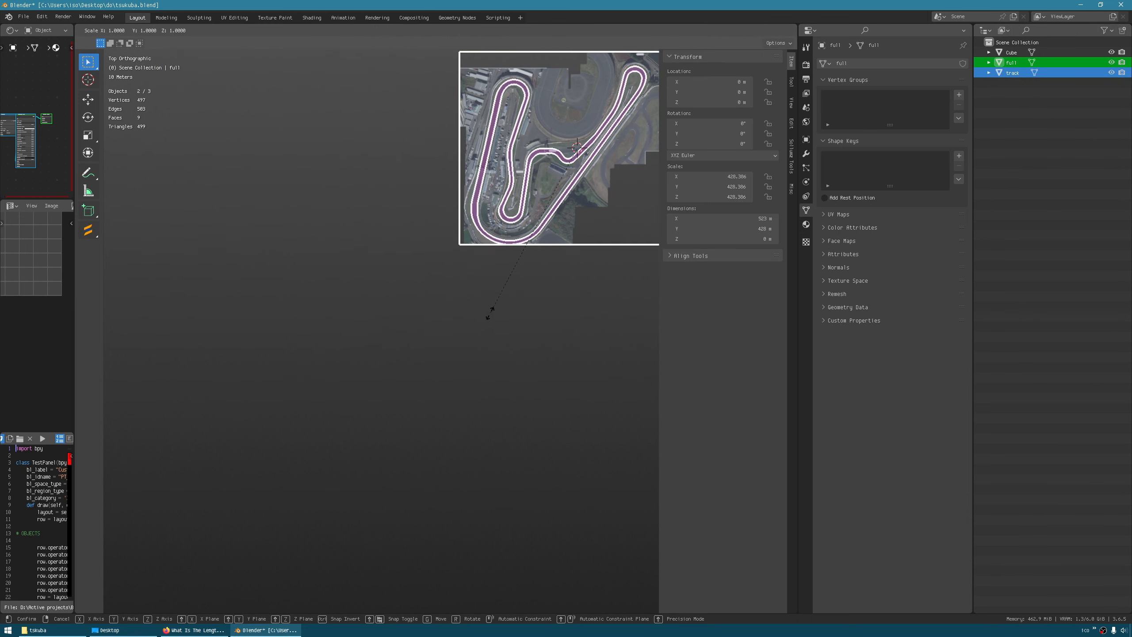
left_click(479, 329)
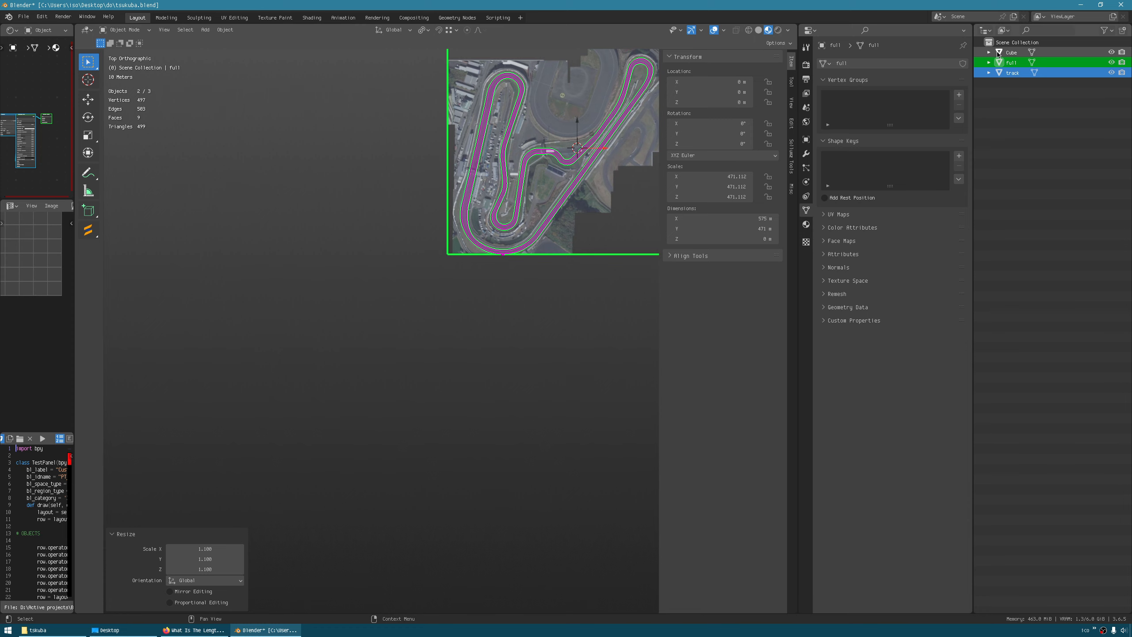
Move the Cube onto the white car heading the parking row, at about X -195 m, Y -74 m, and compare lengths.
left_click(1012, 52)
key("KP_Decimal")
scroll(465, 248, "down", 5)
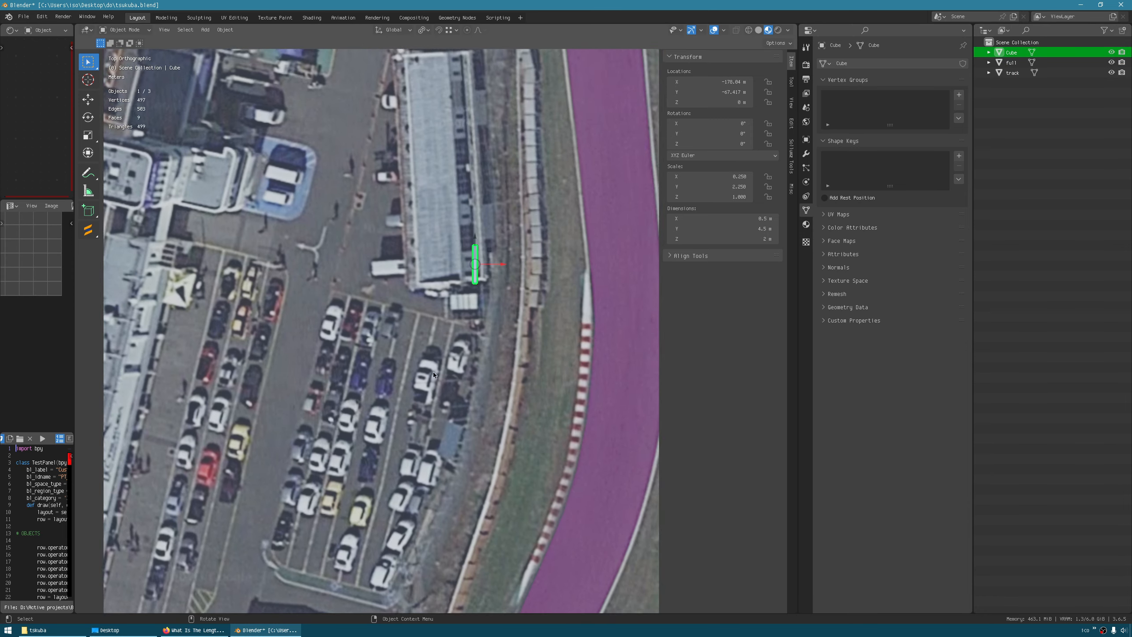
middle_click_drag(433, 372, 510, 296, "shift")
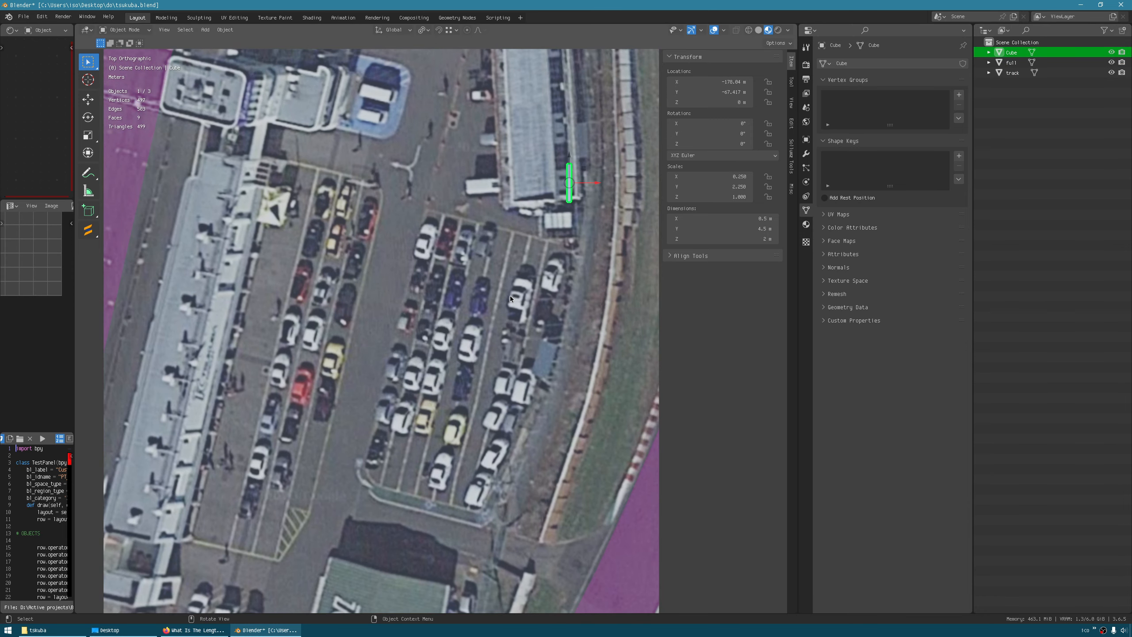
key("g")
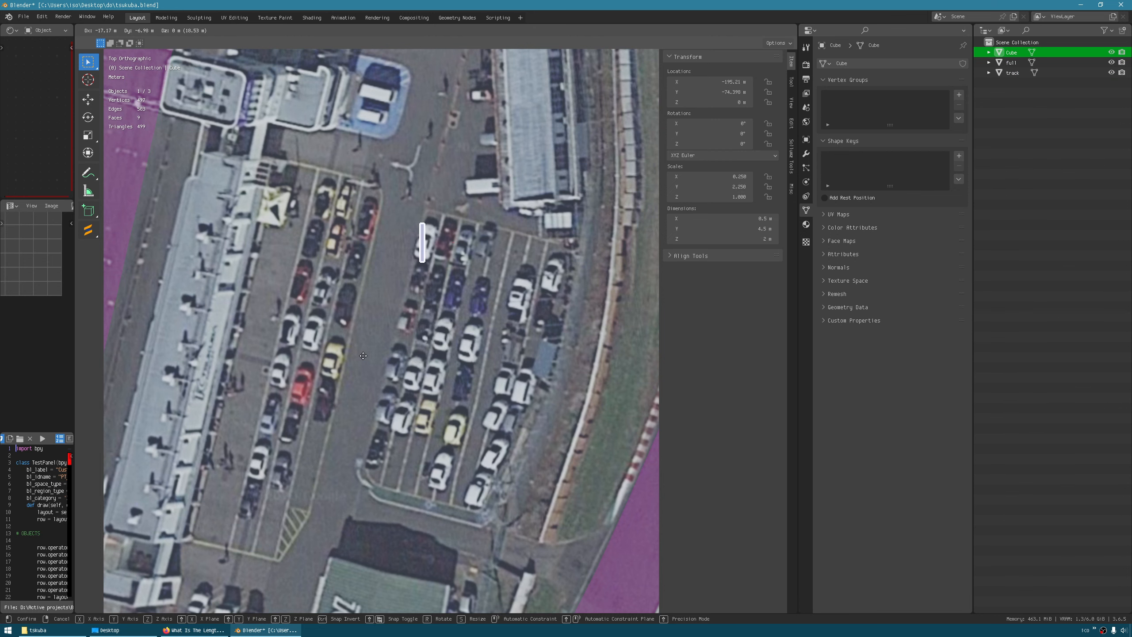
left_click(363, 355)
scroll(368, 438, "down", 4)
middle_click_drag(387, 401, 455, 333, "shift")
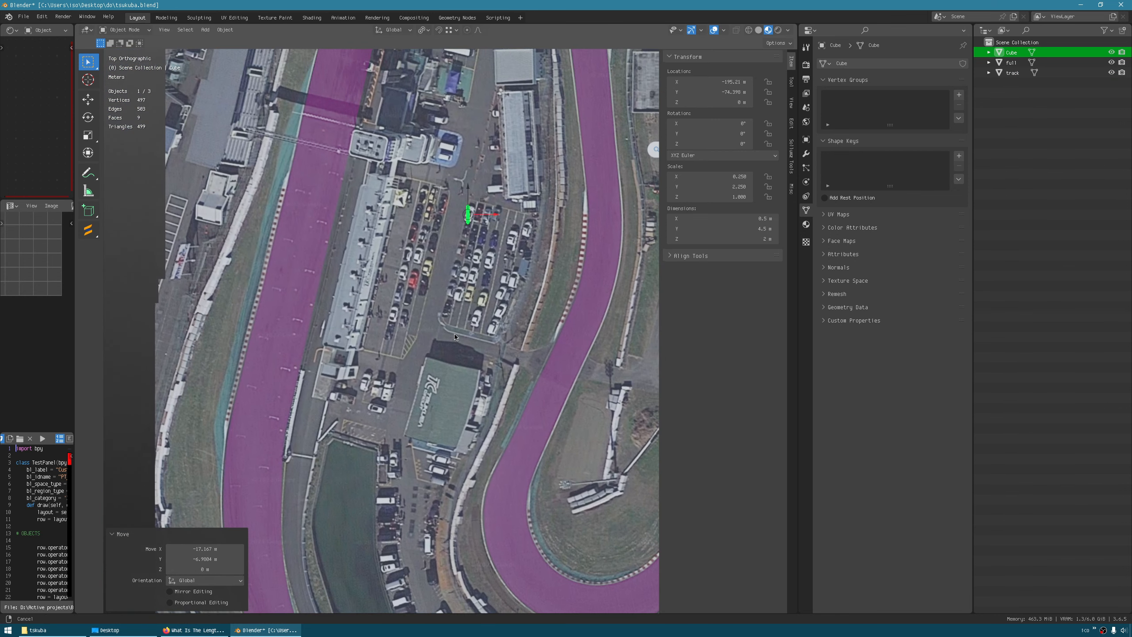
scroll(468, 280, "up", 3)
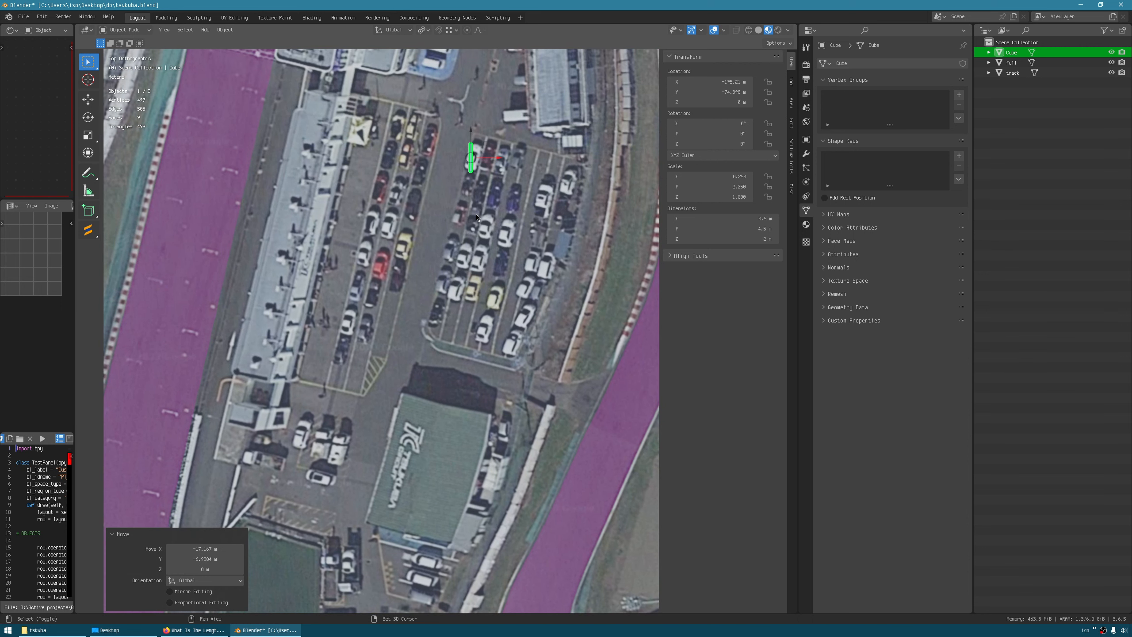
middle_click_drag(476, 217, 337, 250, "shift")
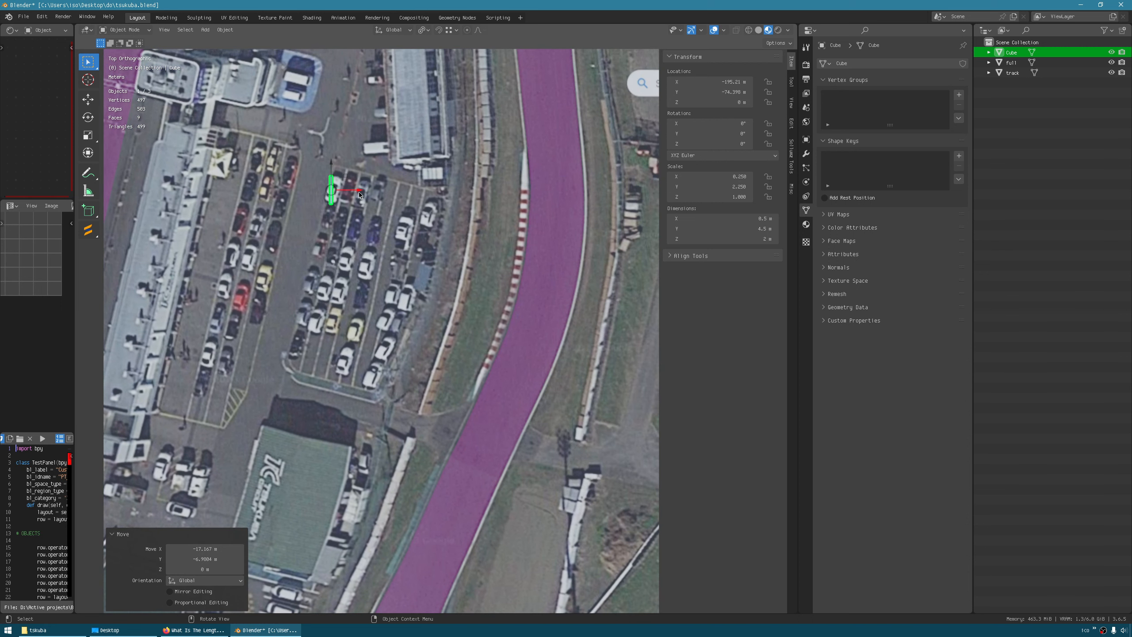
Move the Cube along X onto the track at about X -162 m and rotate it about -88° around Z, across the roadway.
left_click_drag(360, 194, 577, 175)
key("r")
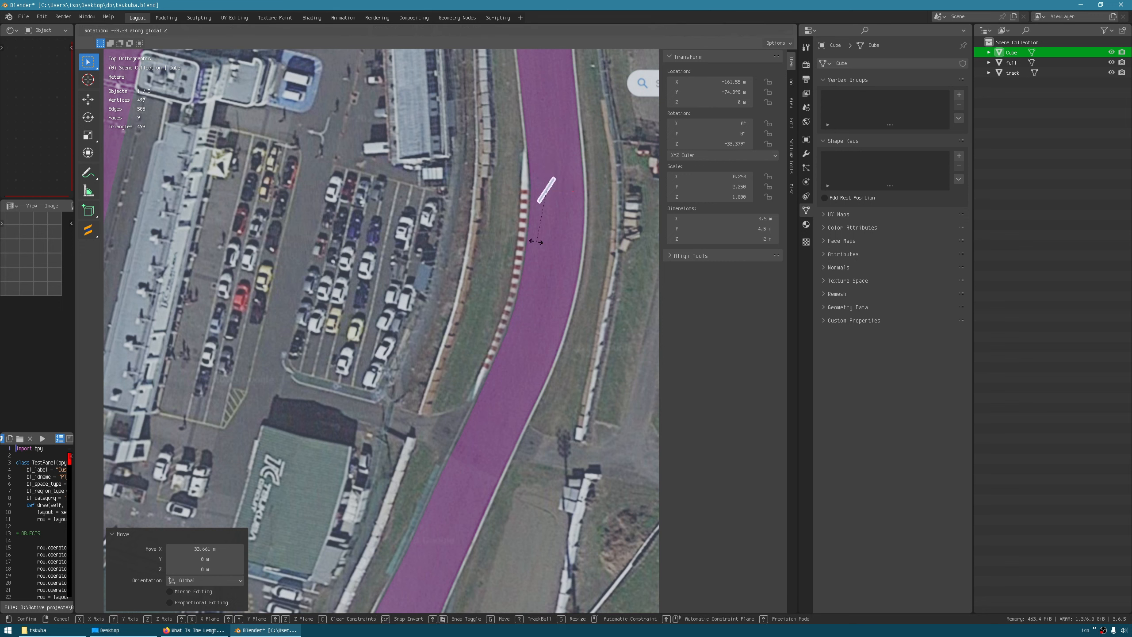
left_click(517, 206)
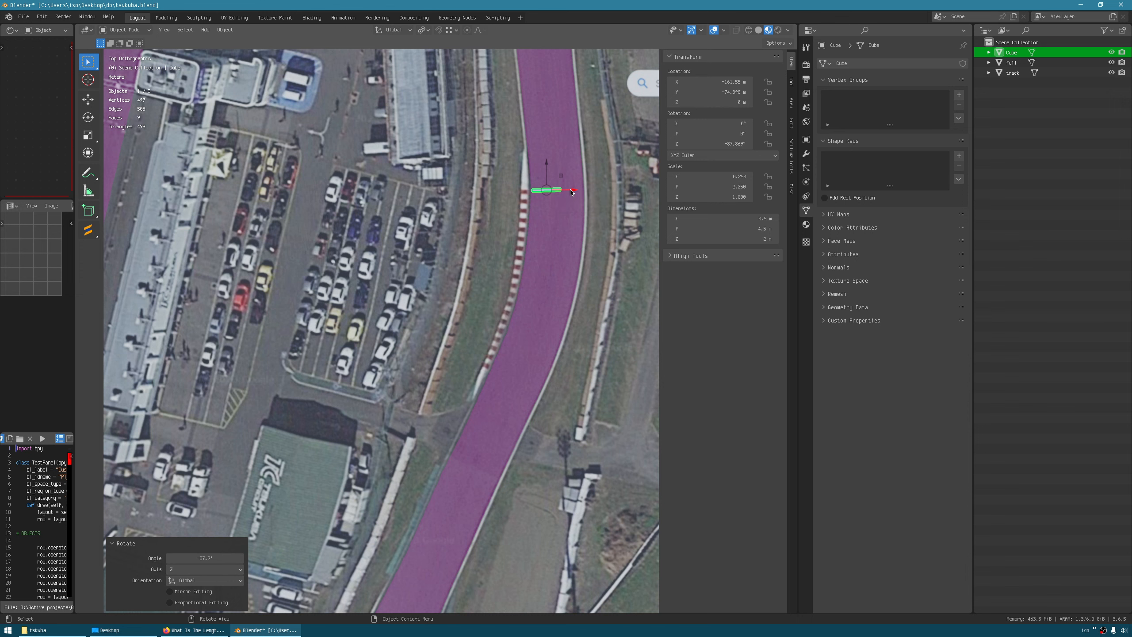
Duplicate the Cube about 4.6 m along X, end to end with the original, to compare two car lengths with the track width.
key("shift+d")
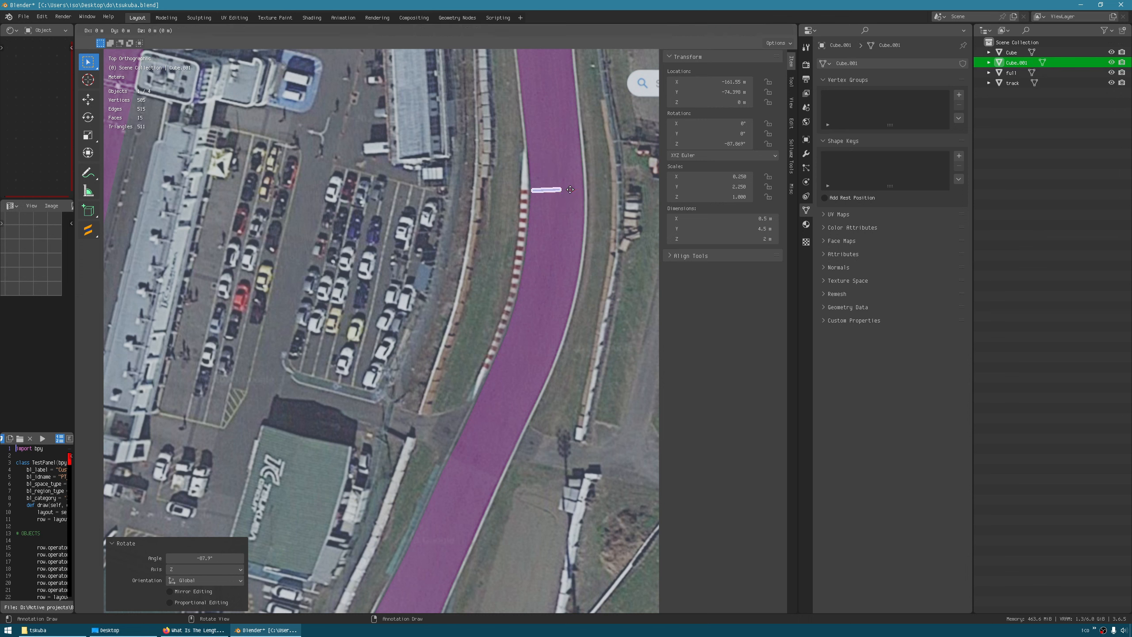
key("x")
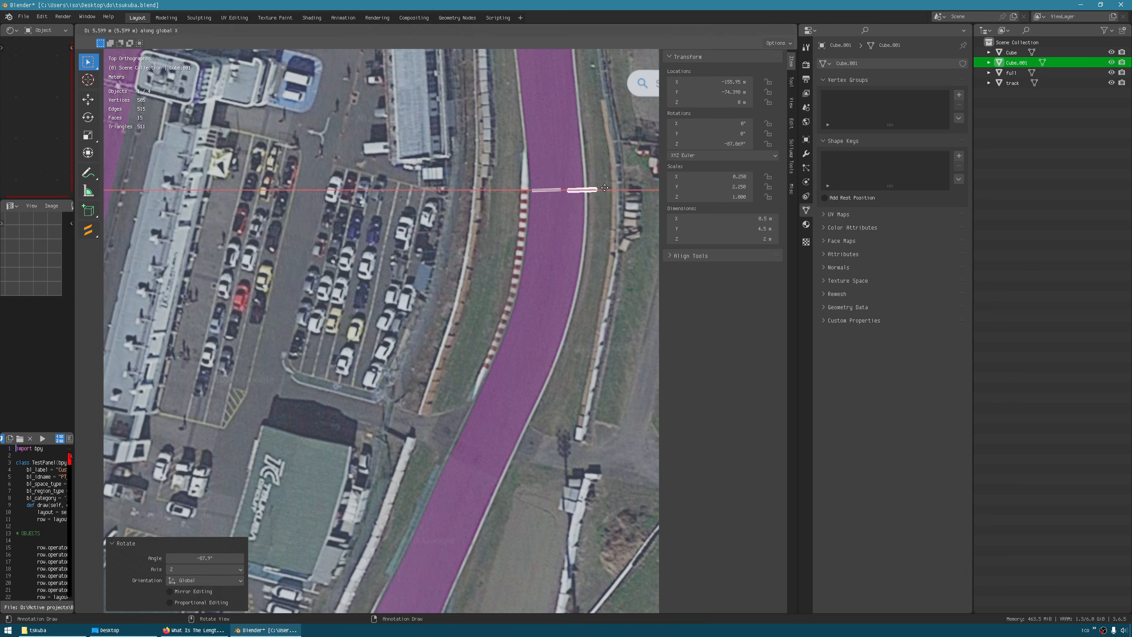
left_click(600, 189)
scroll(575, 192, "up", 8)
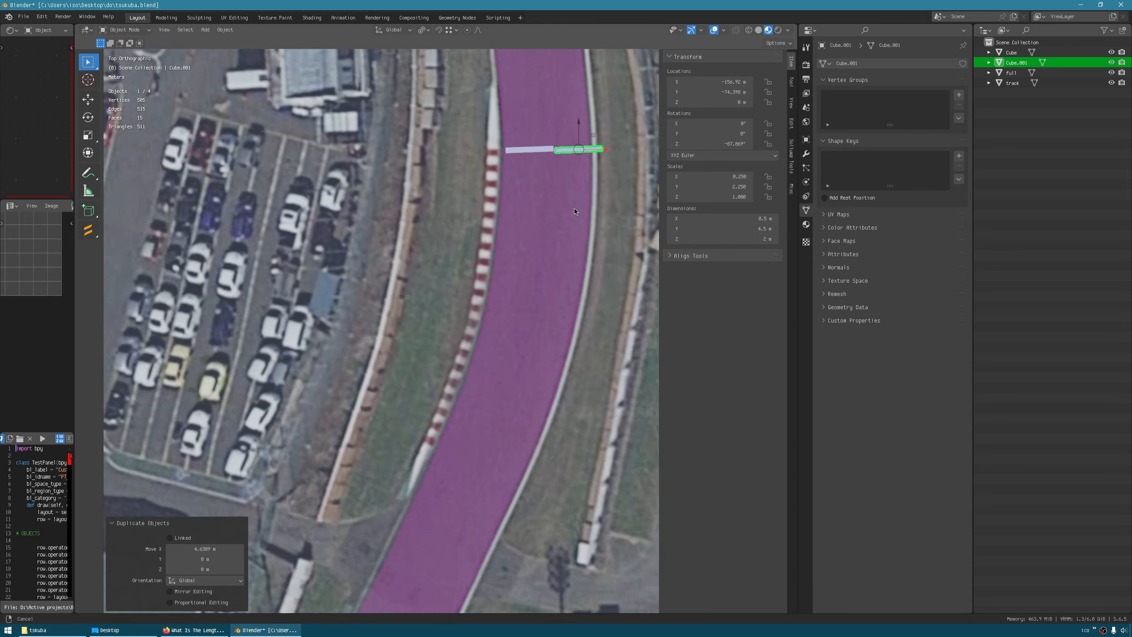
scroll(537, 348, "up", 2)
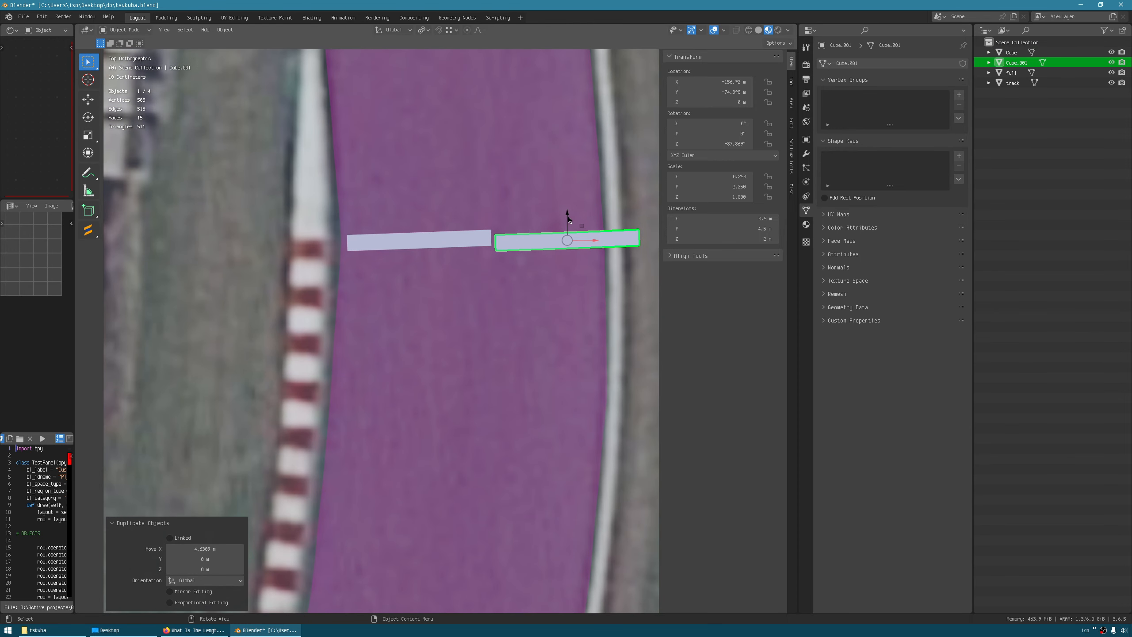
Raise the duplicate slightly in Y to line up with the Cube, and shift both about -0.65 m in X to span the track.
left_click_drag(570, 218, 569, 211)
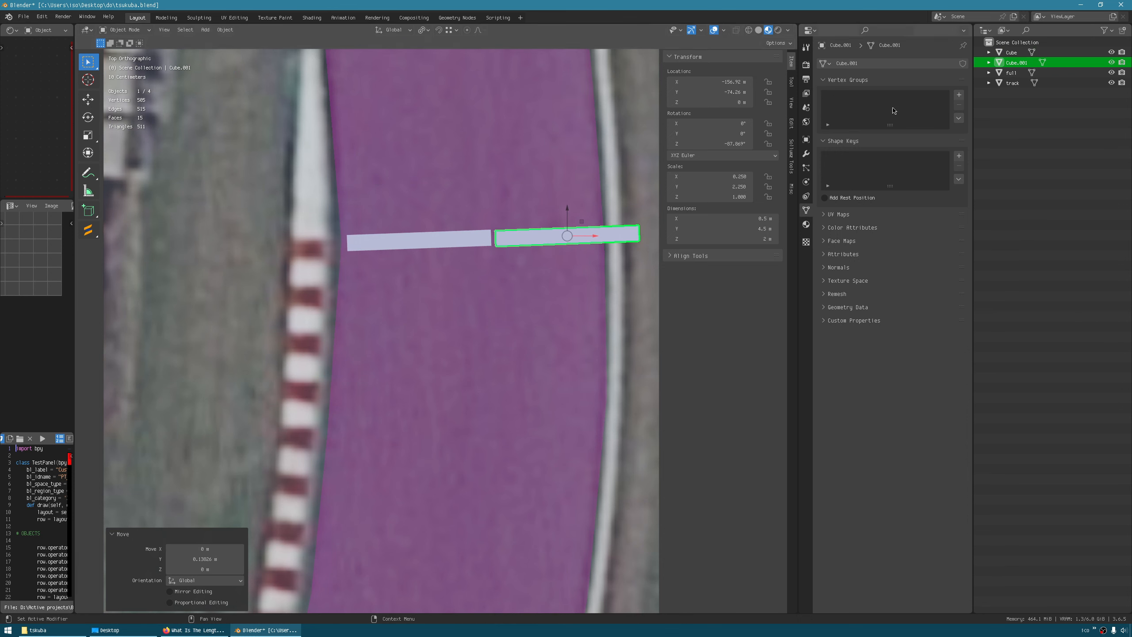
left_click(1012, 52, "ctrl")
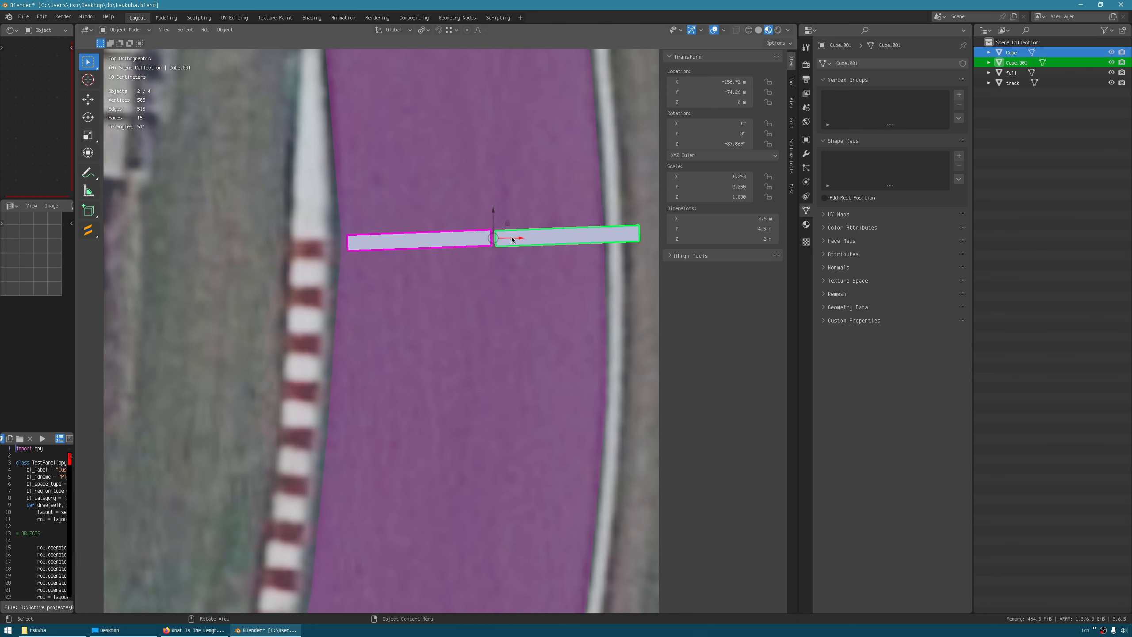
left_click_drag(512, 240, 488, 240)
Examine the whole circuit in perspective, and compare the track width around the hairpin with the paired cubes from the top view.
scroll(448, 388, "down", 12)
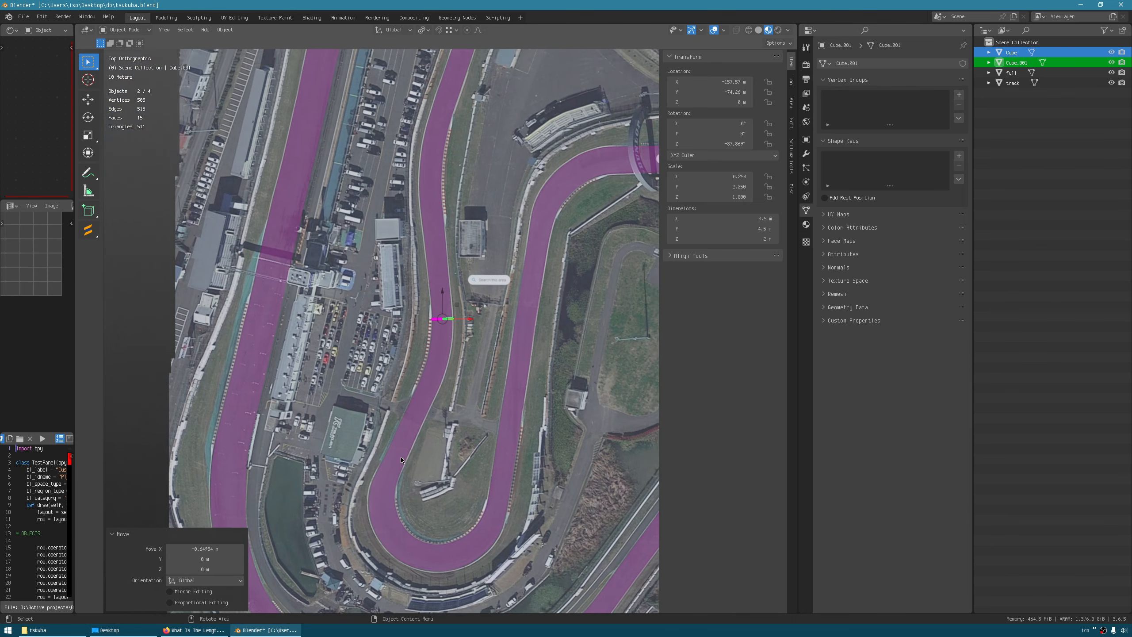
middle_click_drag(401, 457, 415, 350)
scroll(440, 497, "down", 8)
middle_click_drag(499, 334, 437, 440, "shift")
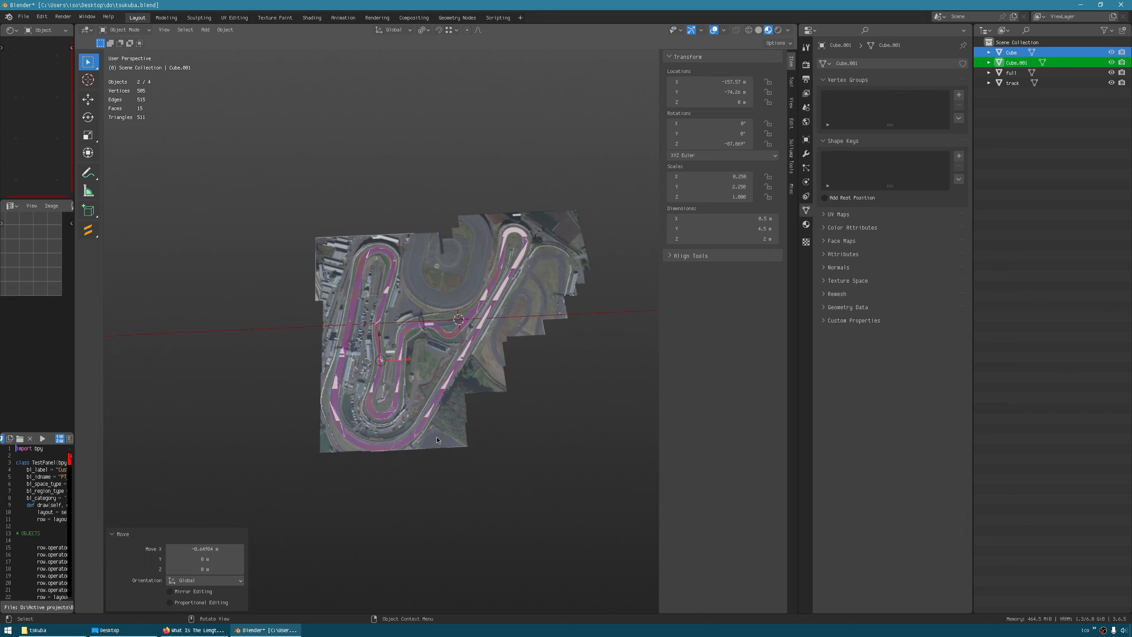
middle_click_drag(377, 375, 396, 434)
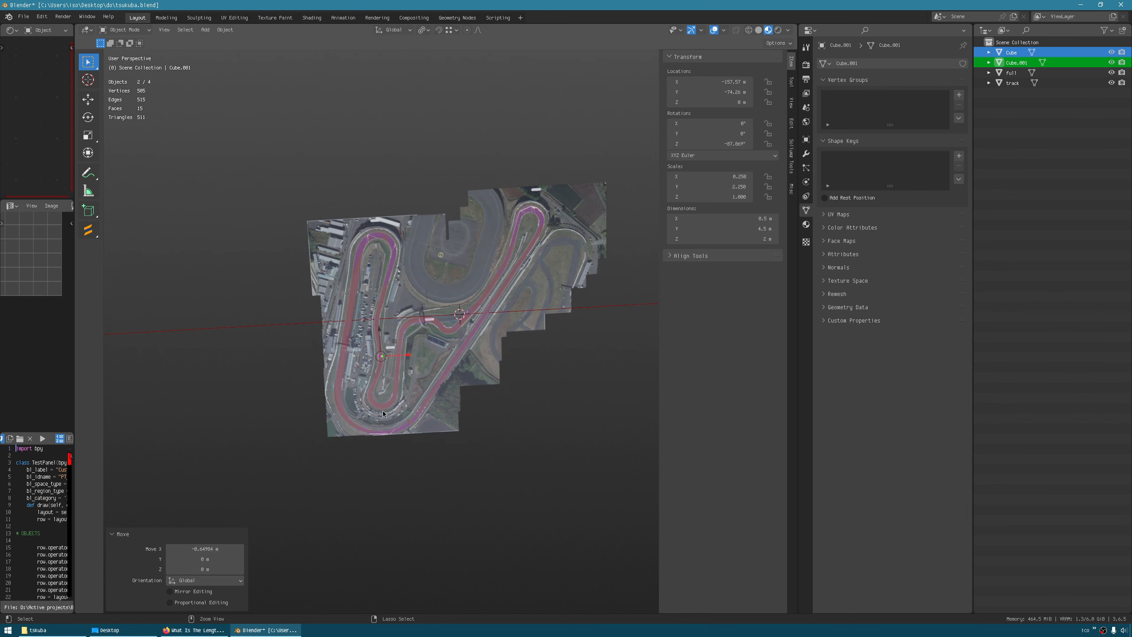
scroll(382, 411, "up", 10)
middle_click_drag(378, 239, 431, 329)
key("KP_7")
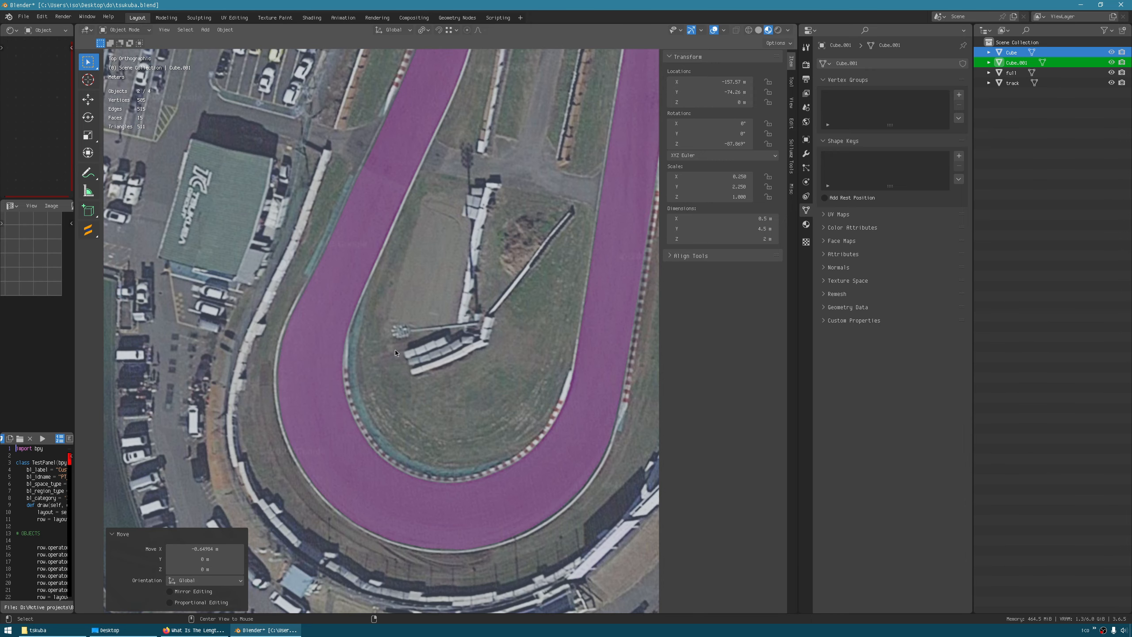
middle_click_drag(411, 373, 443, 462, "shift")
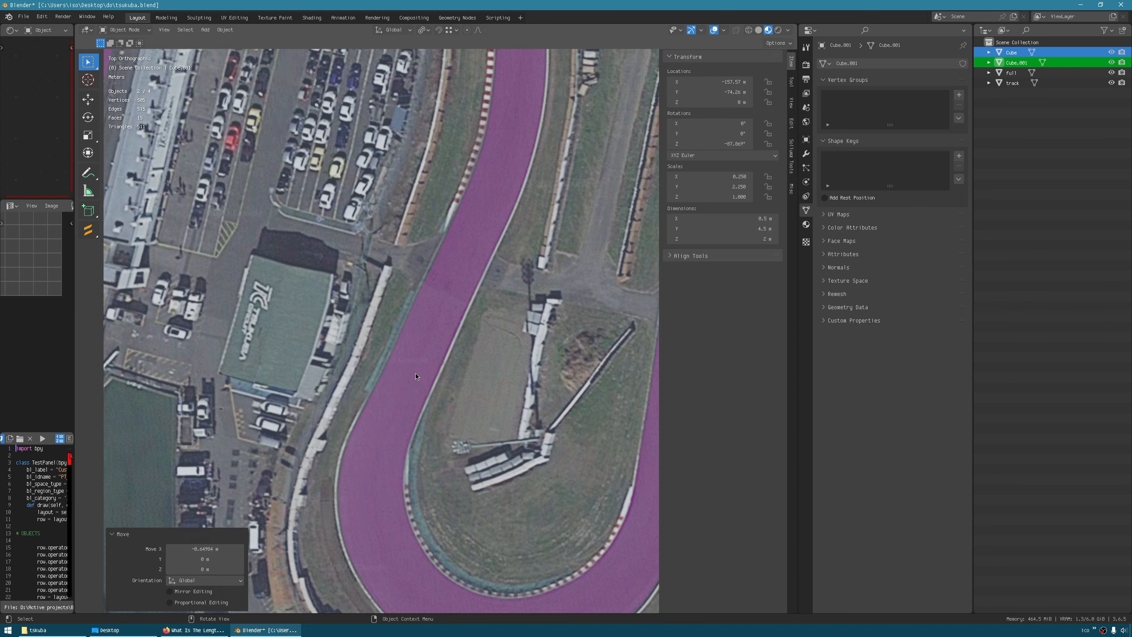
middle_click_drag(501, 274, 490, 336, "shift")
middle_click_drag(490, 255, 493, 305, "shift")
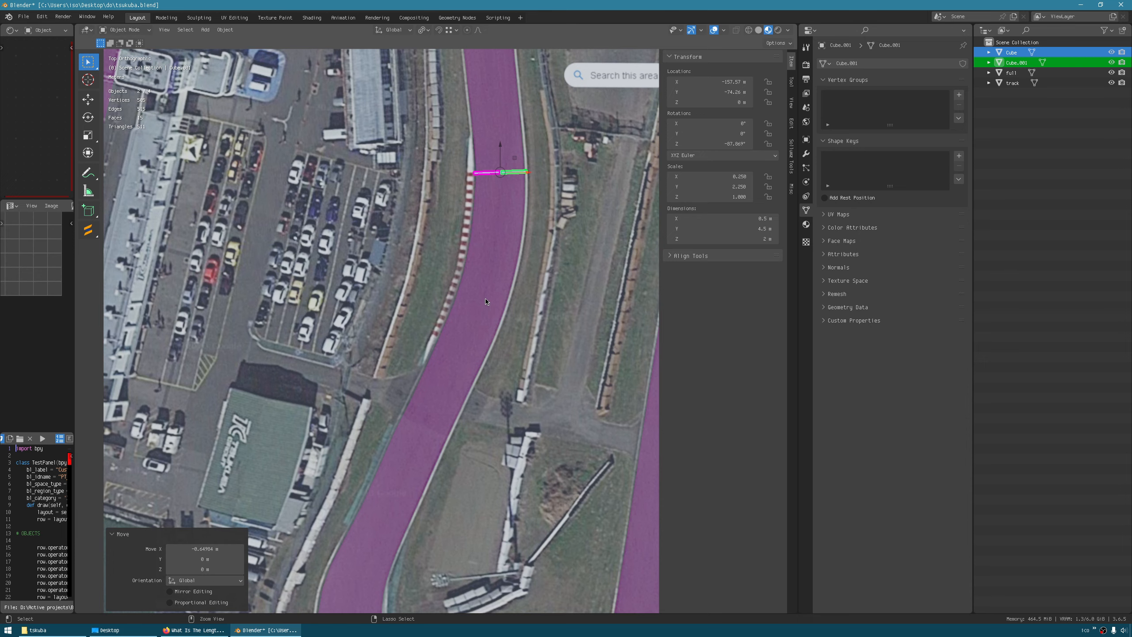
Delete both measuring cubes and save the file with the full map plane selected.
middle_click_drag(484, 313, 477, 363, "ctrl")
key("Delete")
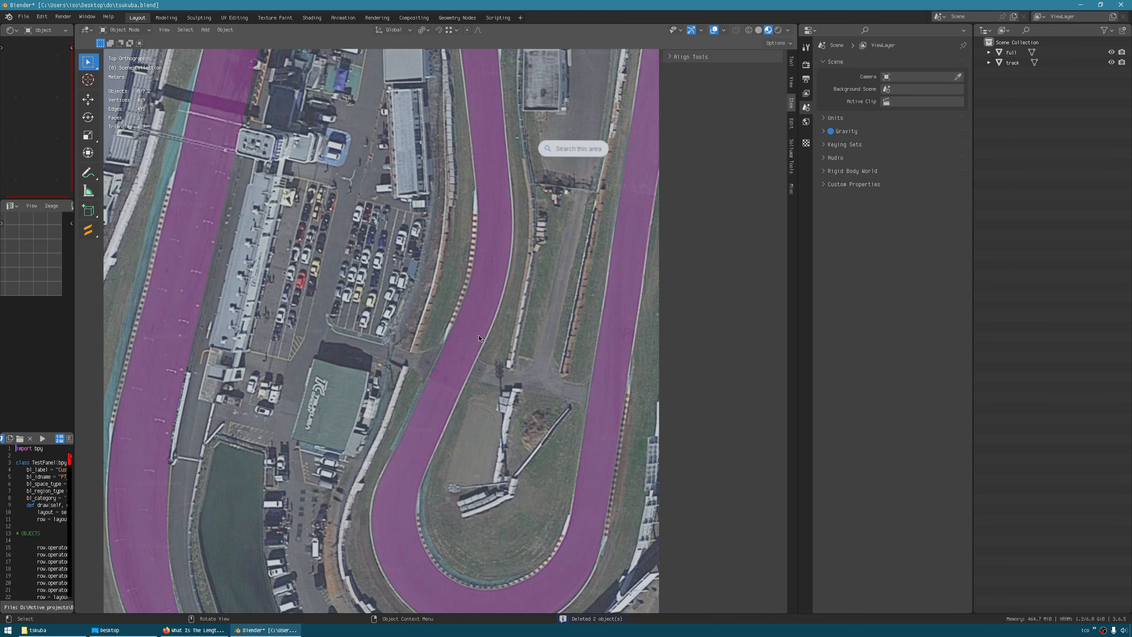
left_click(478, 337)
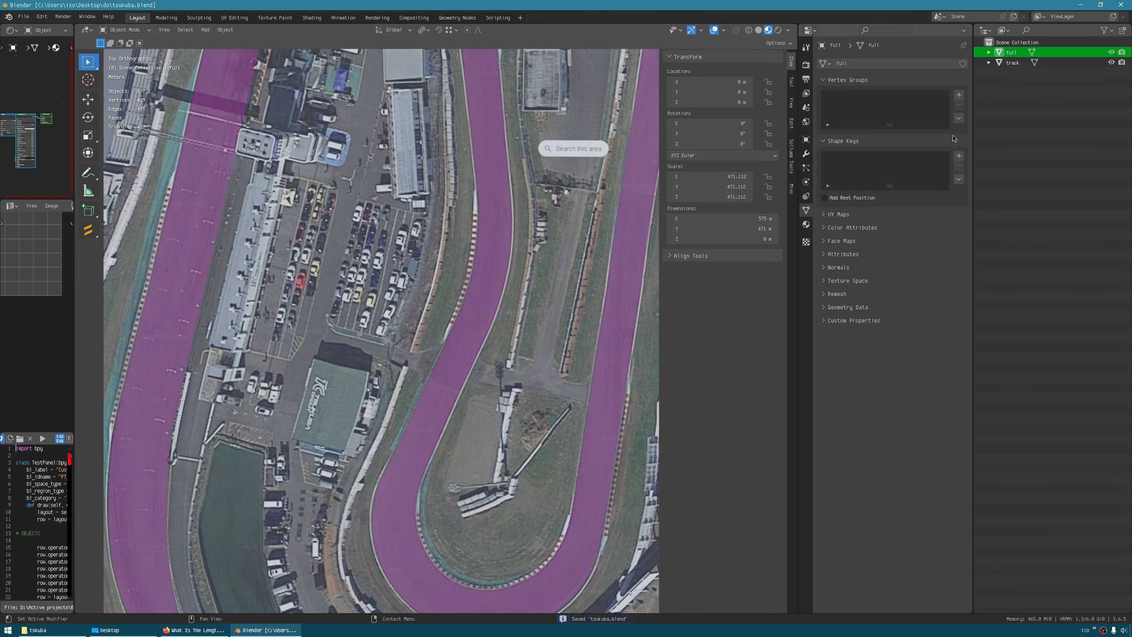
Check the map with the track mesh briefly hidden, rename the full plane to "image" and save the file.
left_click(1112, 64)
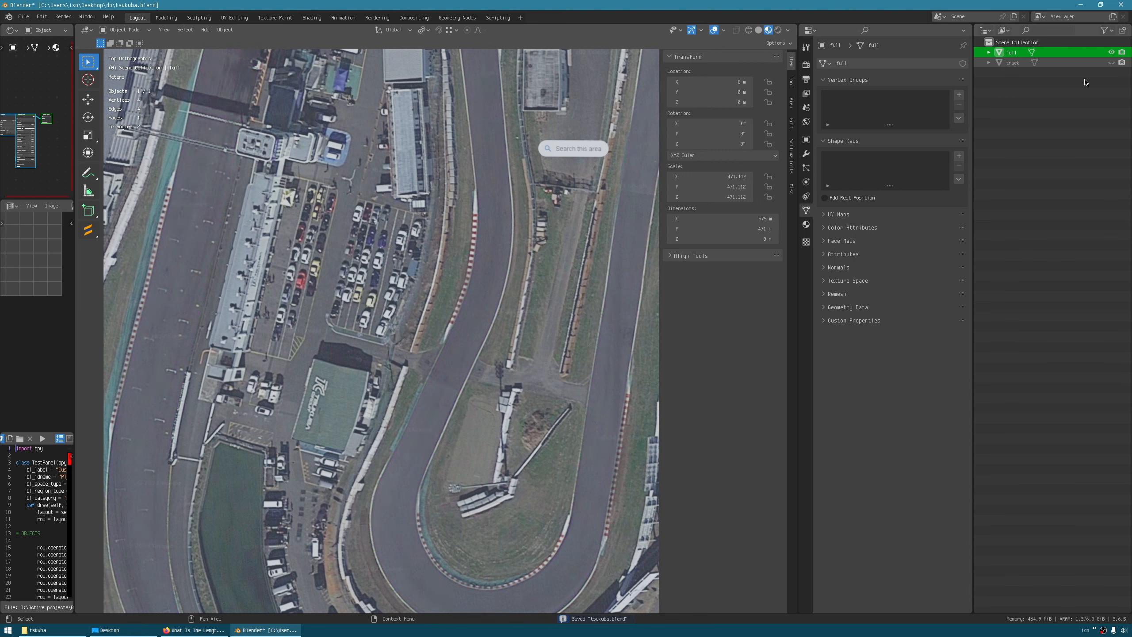
left_click(1114, 63)
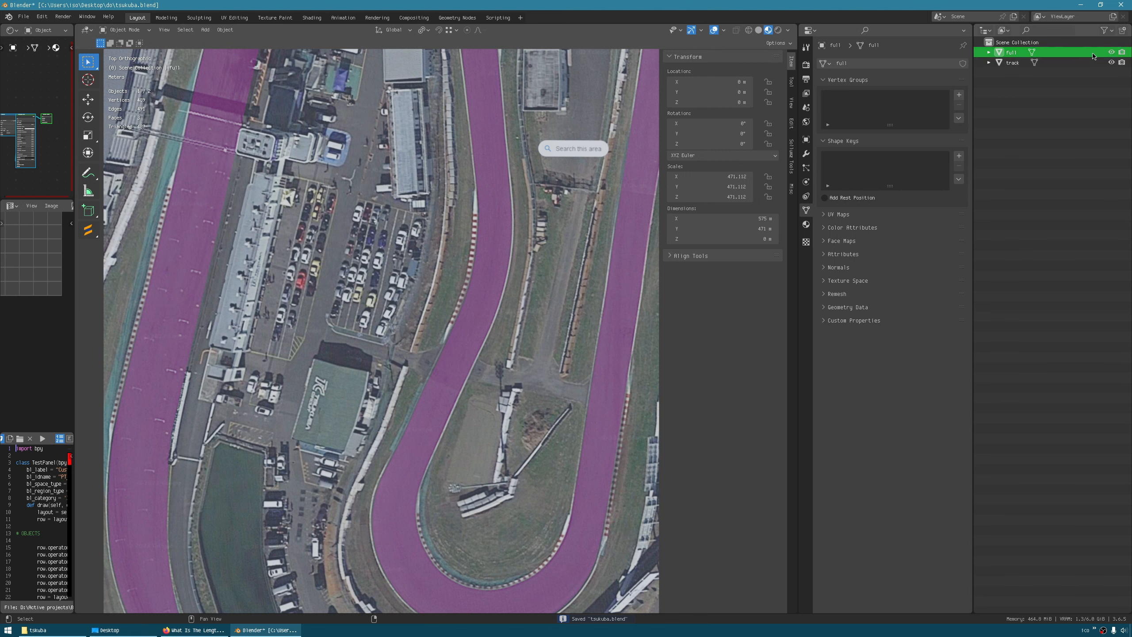
double_click(1012, 53)
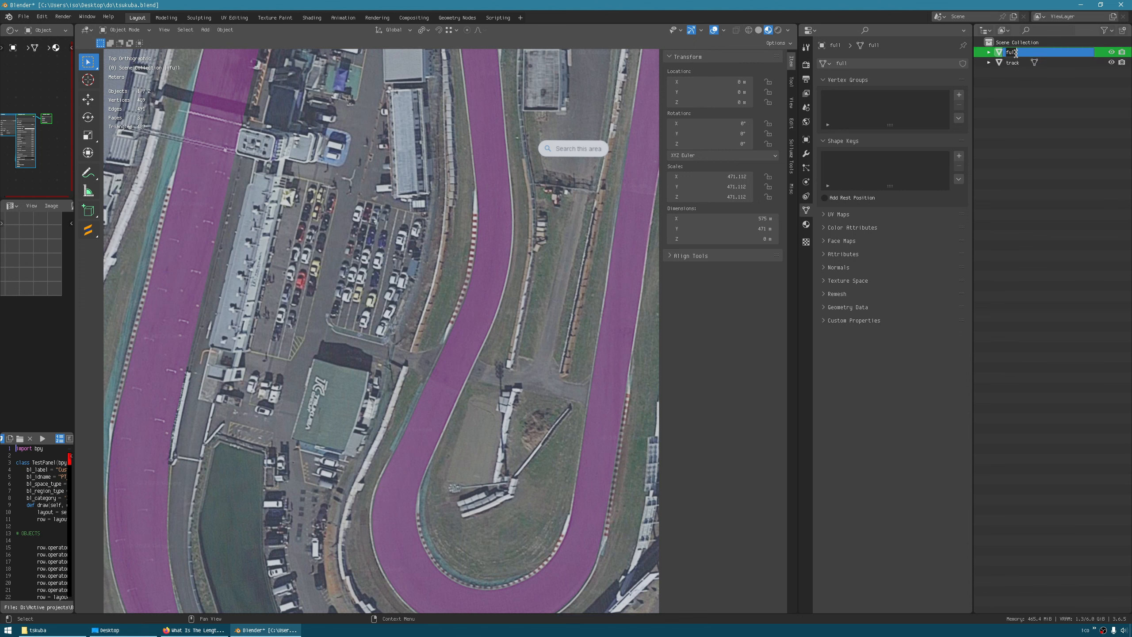
type("image")
key("Return")
key("ctrl+s")
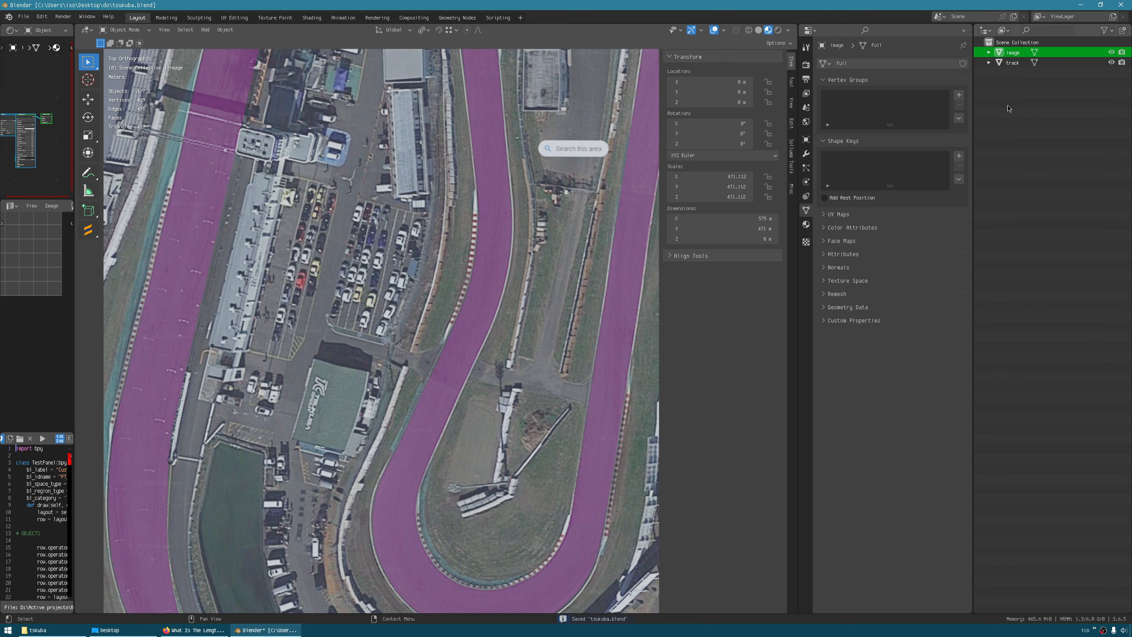
Select the track mesh and examine its edges against the kerbs in the inner hairpin and the large outer corner.
middle_click_drag(503, 365, 463, 144, "shift")
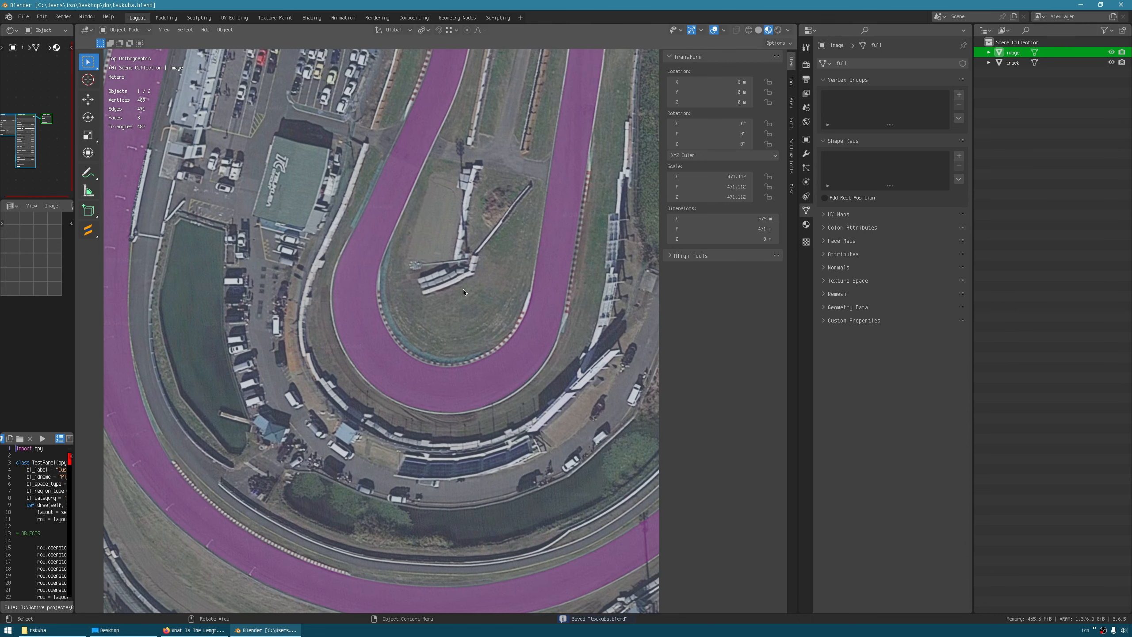
middle_click_drag(443, 323, 477, 329, "shift")
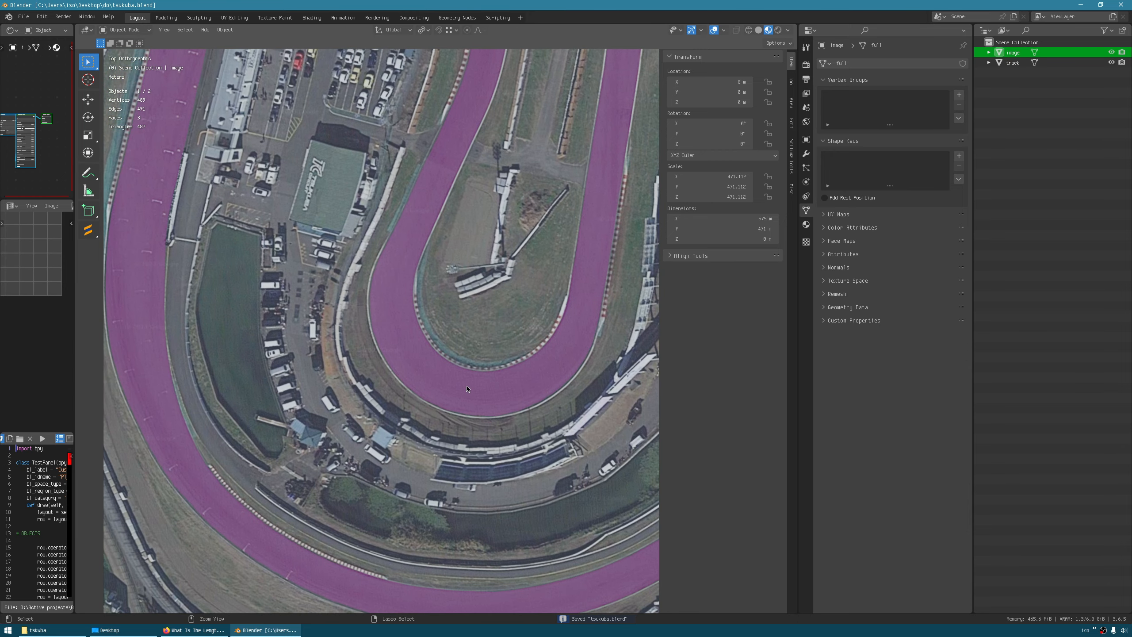
middle_click_drag(463, 386, 414, 358, "ctrl")
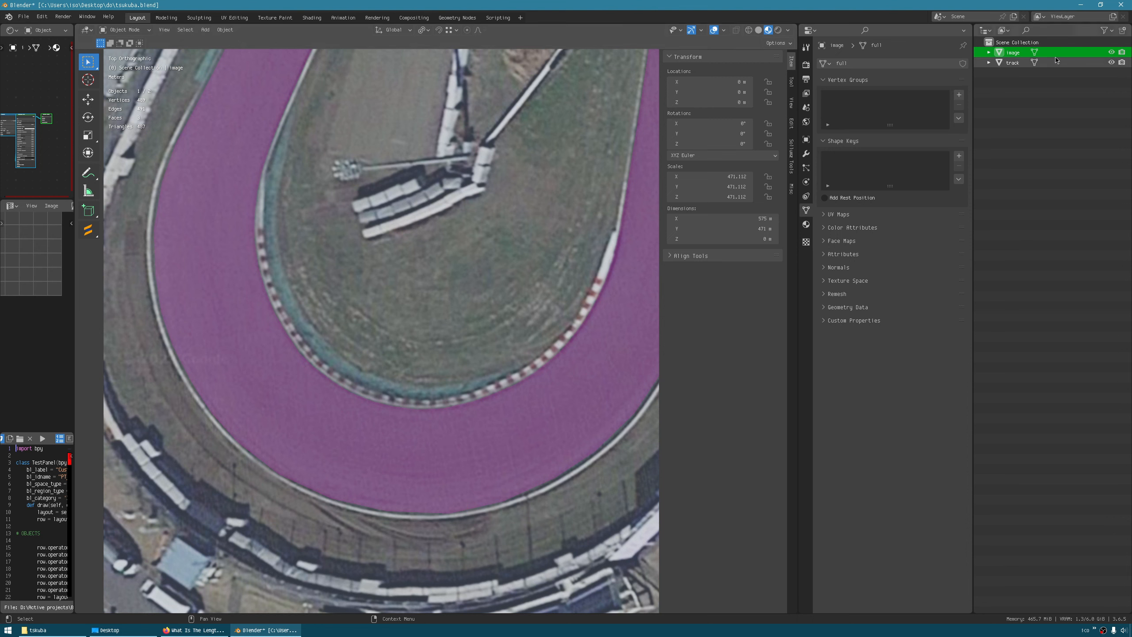
left_click(1016, 65)
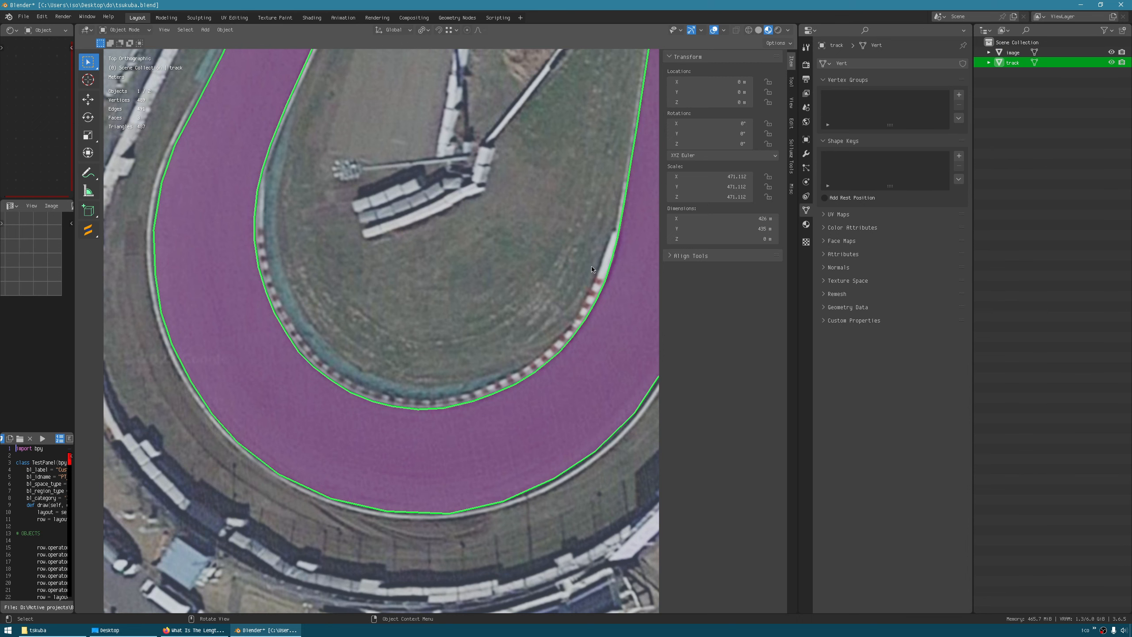
scroll(614, 212, "down", 5)
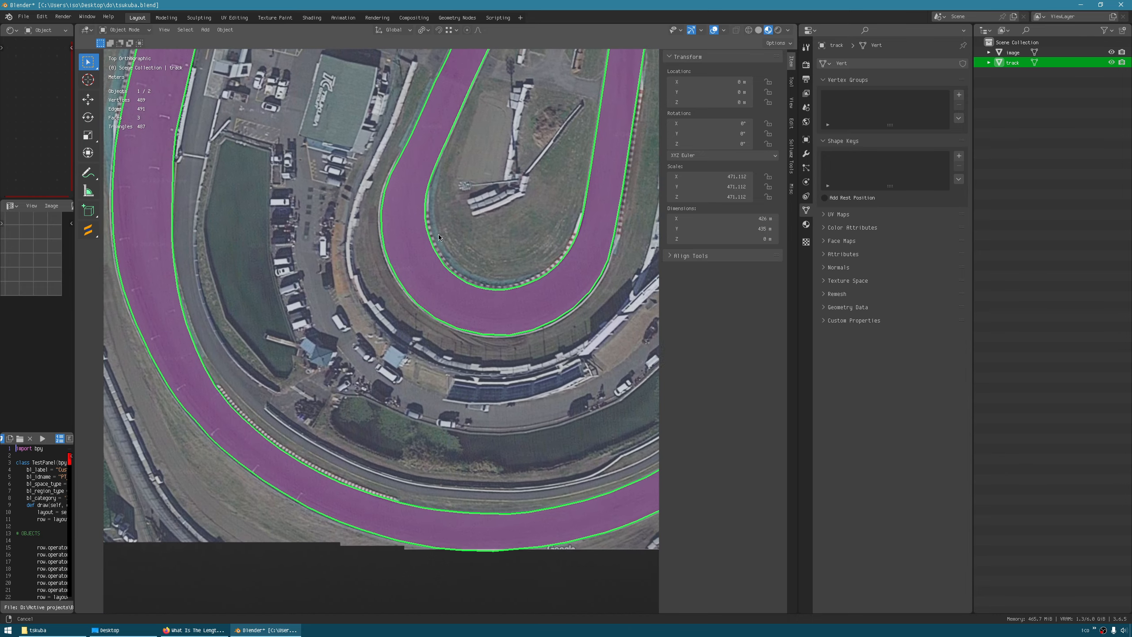
middle_click_drag(439, 234, 397, 154, "shift")
scroll(393, 336, "up", 2)
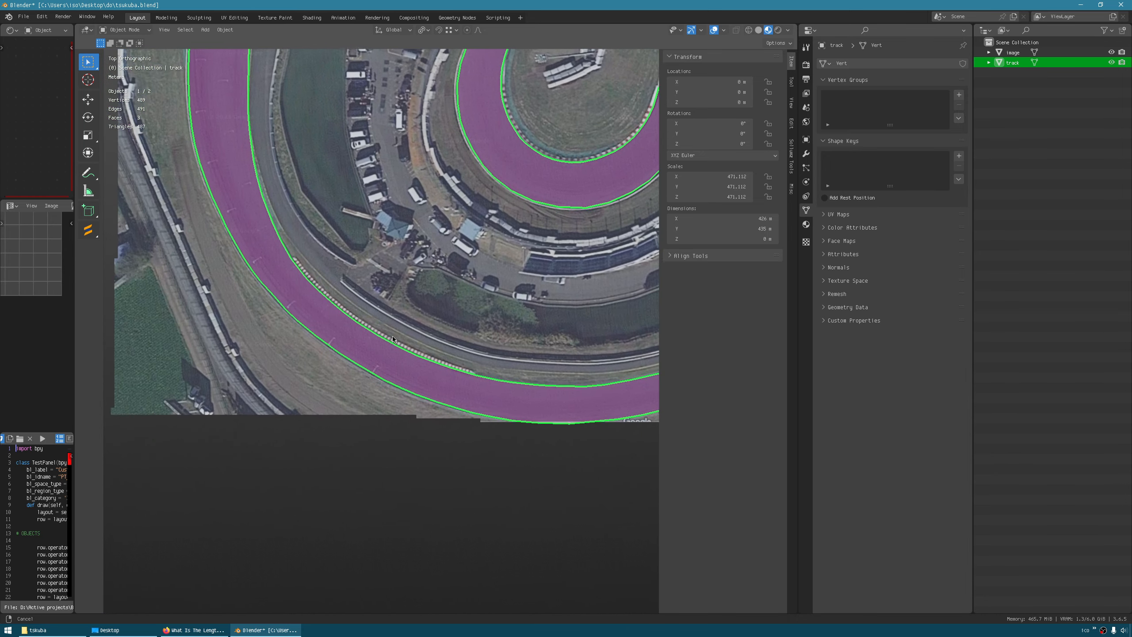
scroll(379, 290, "up", 3)
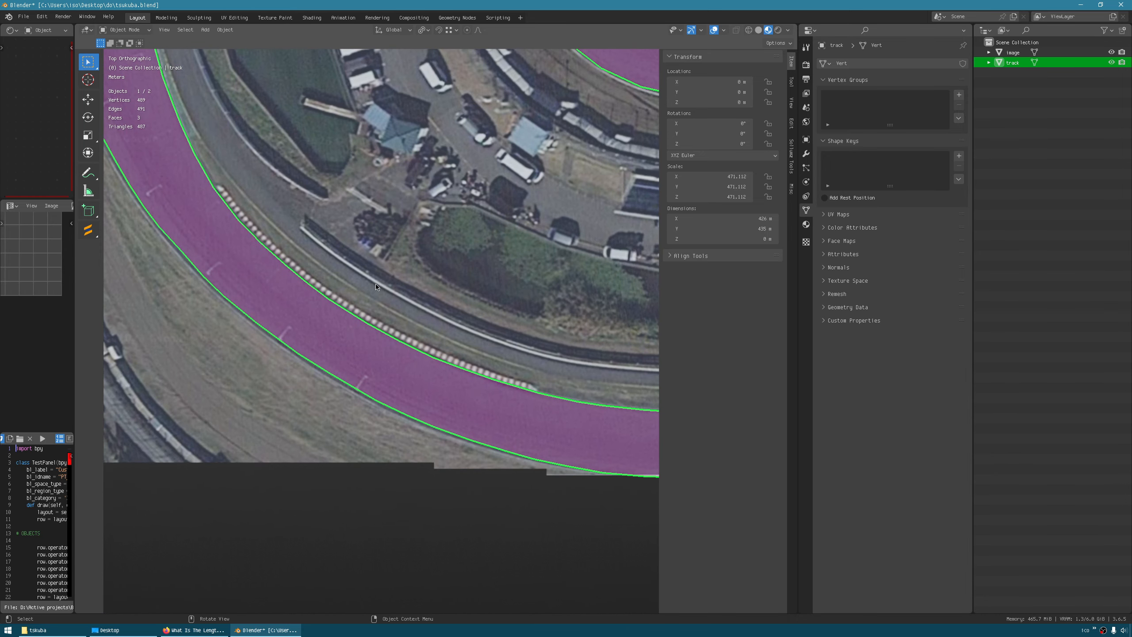
middle_click_drag(377, 279, 388, 304, "shift")
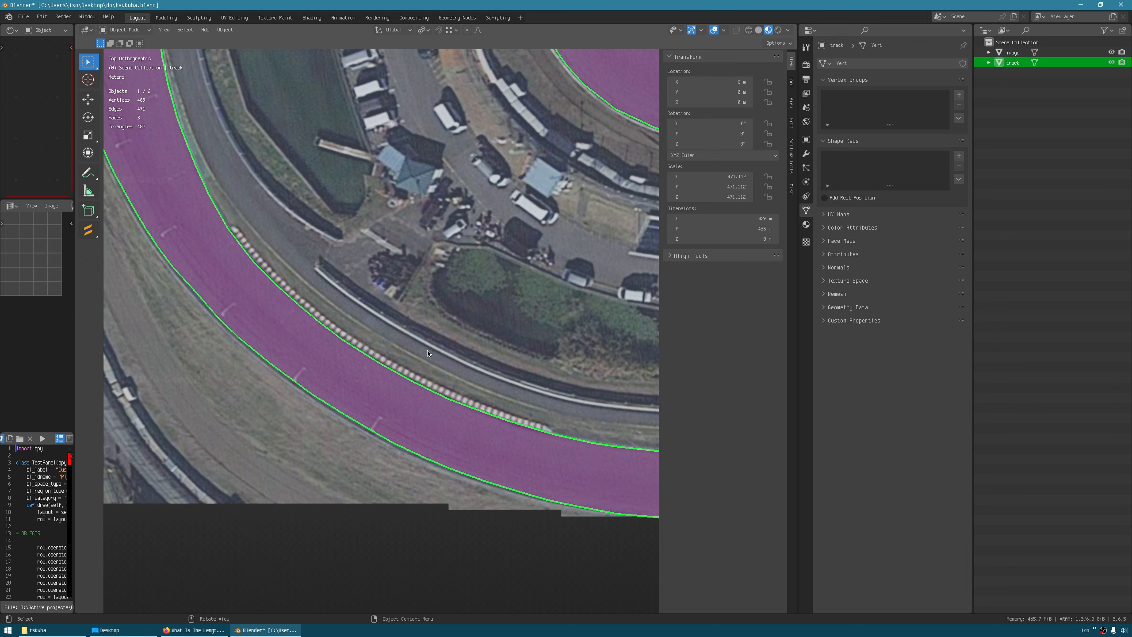
In the track mesh, select the run of inner boundary edges that follows the kerb through the large outer corner.
left_click(989, 65)
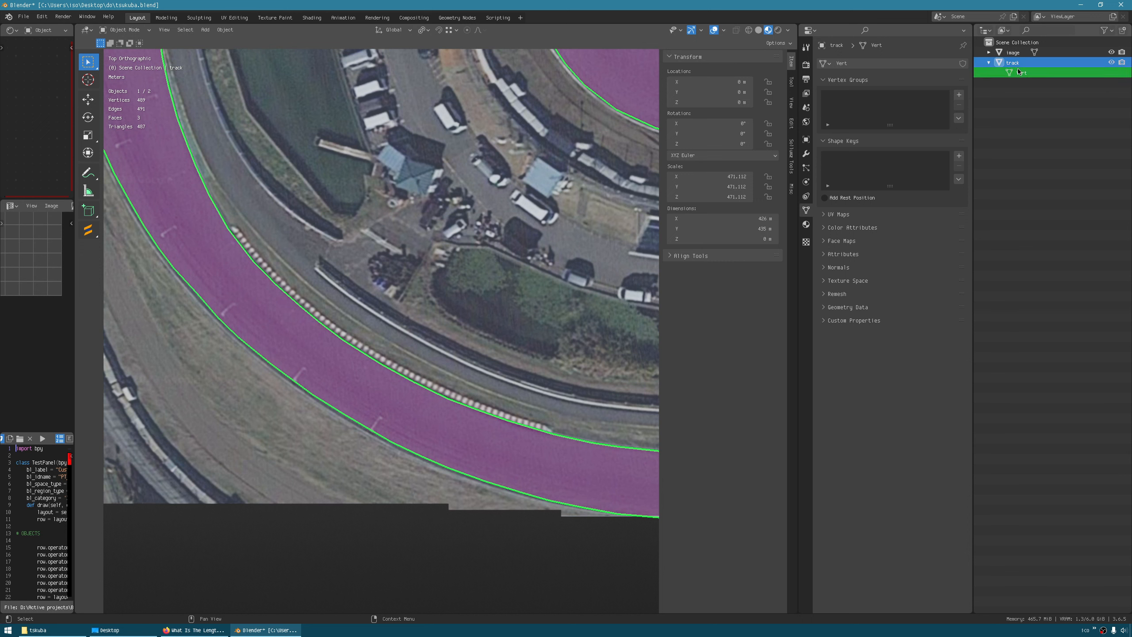
key("Tab")
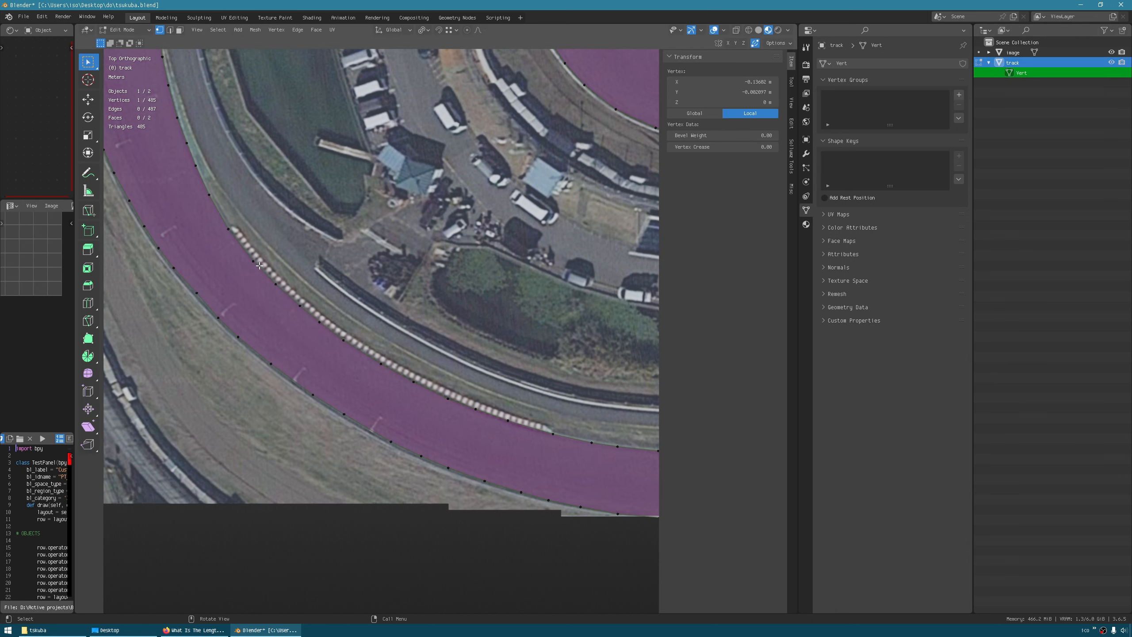
key("2")
left_click(250, 255)
left_click(269, 280, "shift")
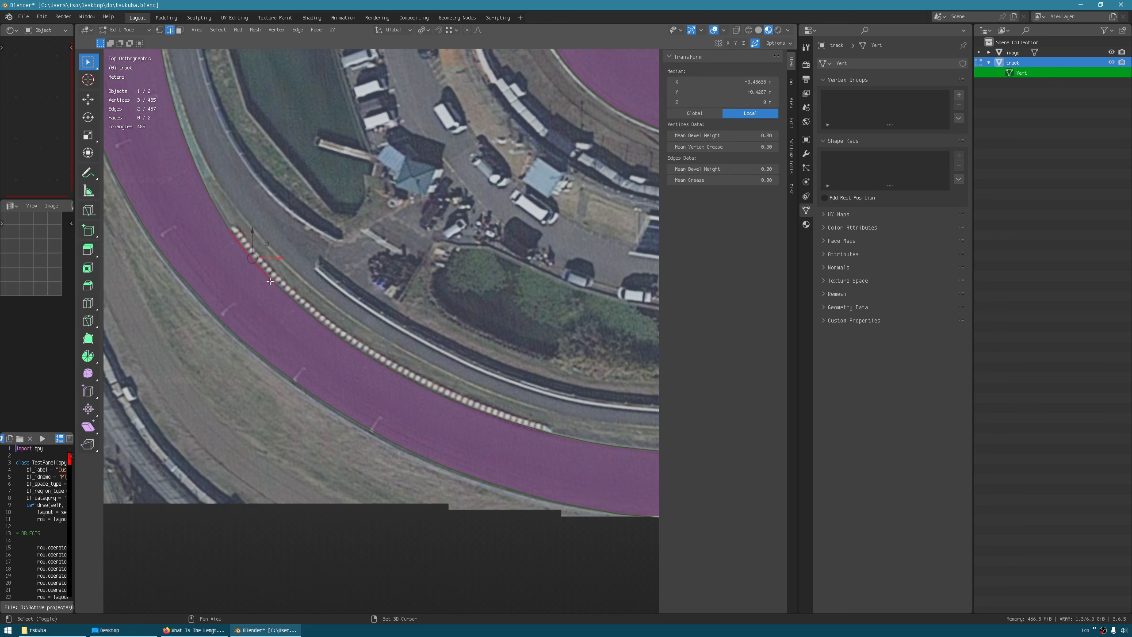
left_click(289, 292, "shift")
left_click(315, 316, "shift")
left_click(337, 331, "shift")
left_click(360, 347, "shift")
left_click(408, 374, "shift")
left_click(435, 393, "shift")
left_click(468, 405, "shift")
left_click(495, 415, "shift")
left_click(521, 424, "shift")
scroll(519, 461, "up", 2)
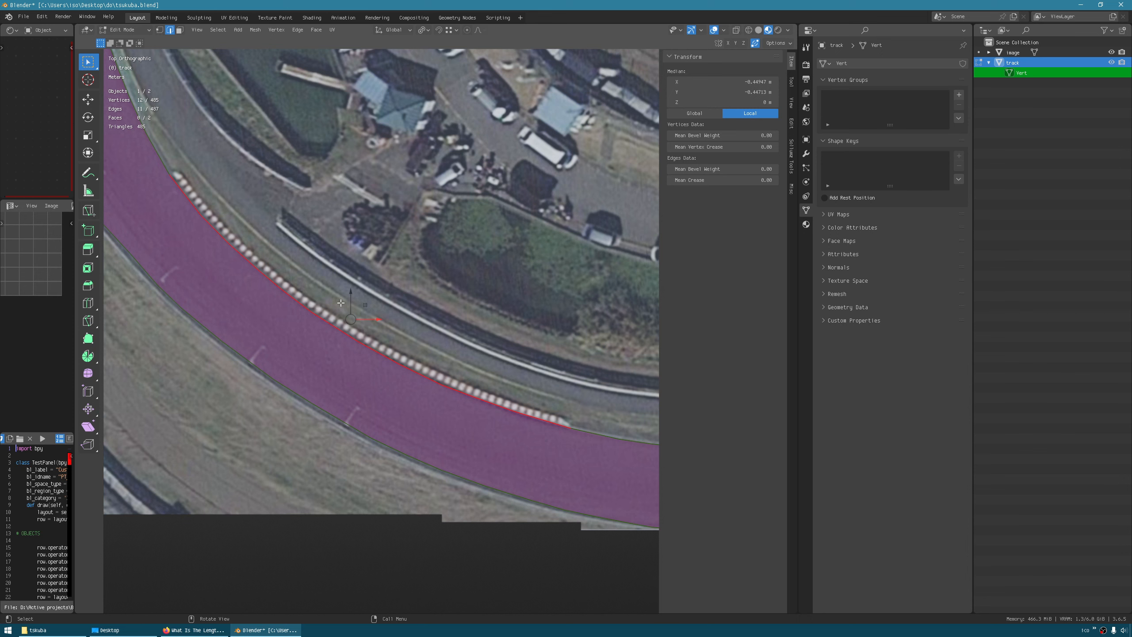
Extrude the selected edge run about 1.07 m away from the track to cover the kerb.
key("e")
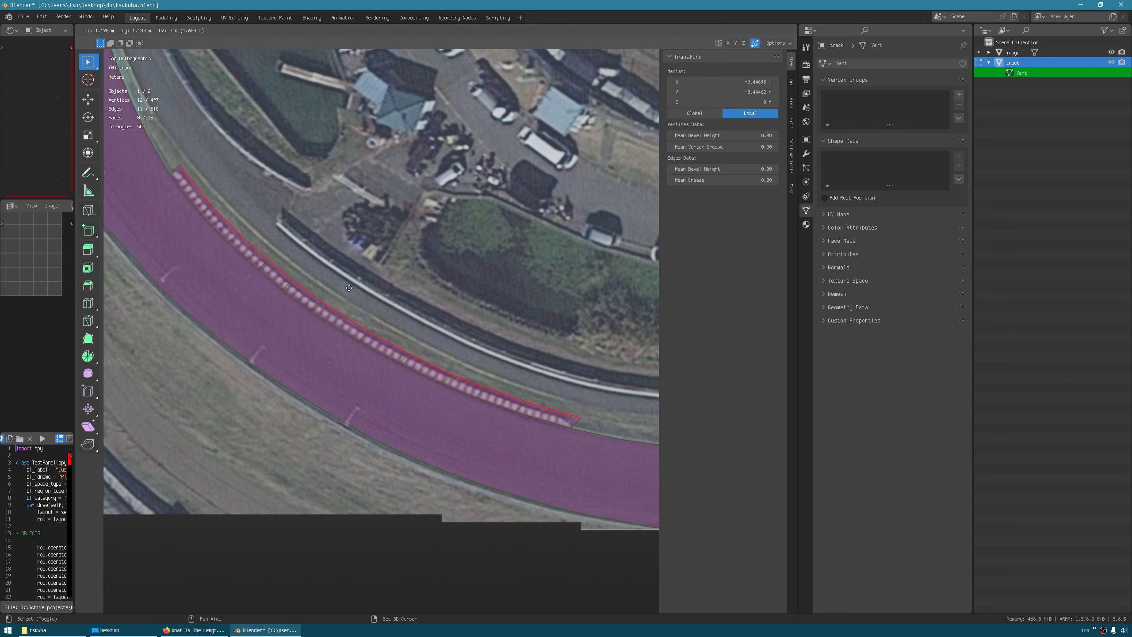
left_click(321, 298)
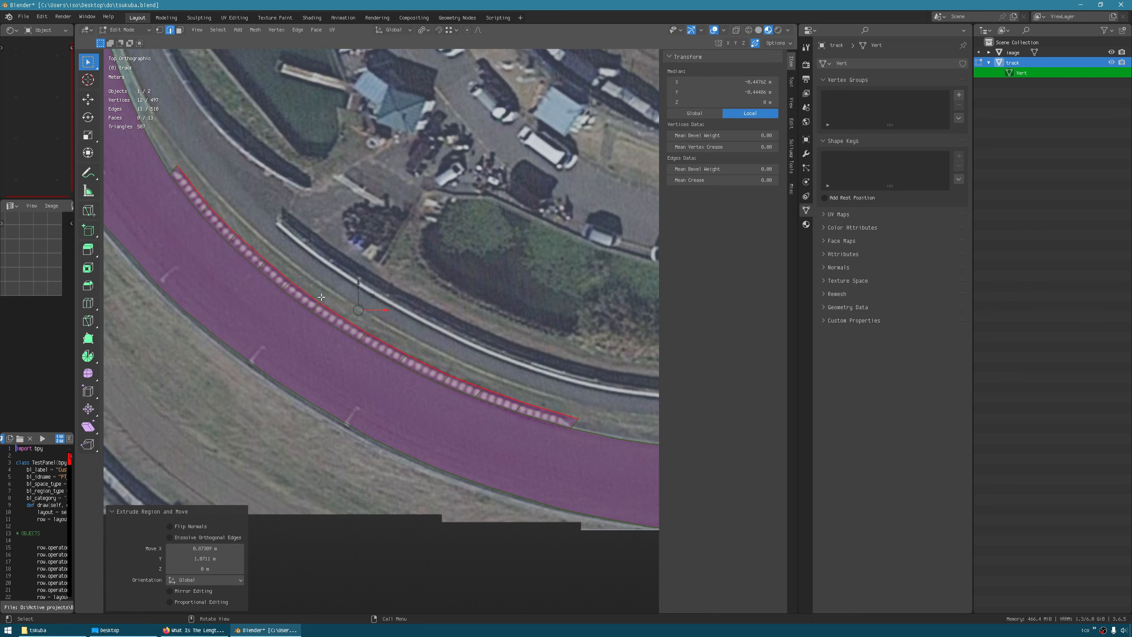
scroll(308, 277, "up", 3)
scroll(297, 259, "down", 2)
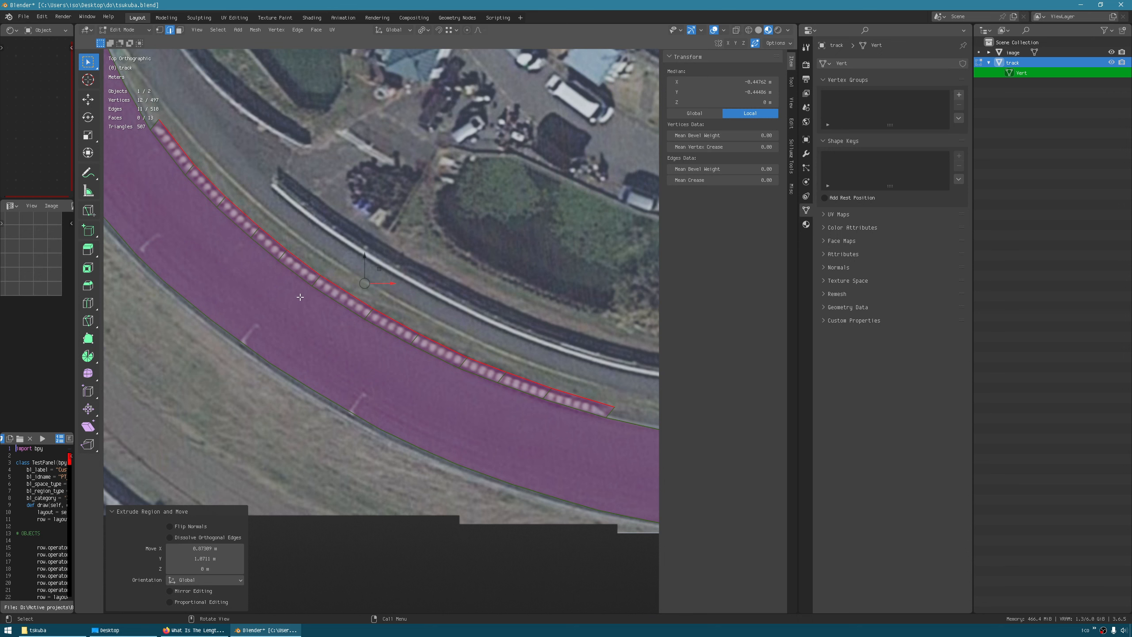
Move the outer vertices at both ends of the extruded strip to match the ends of the kerb on the map.
key("1")
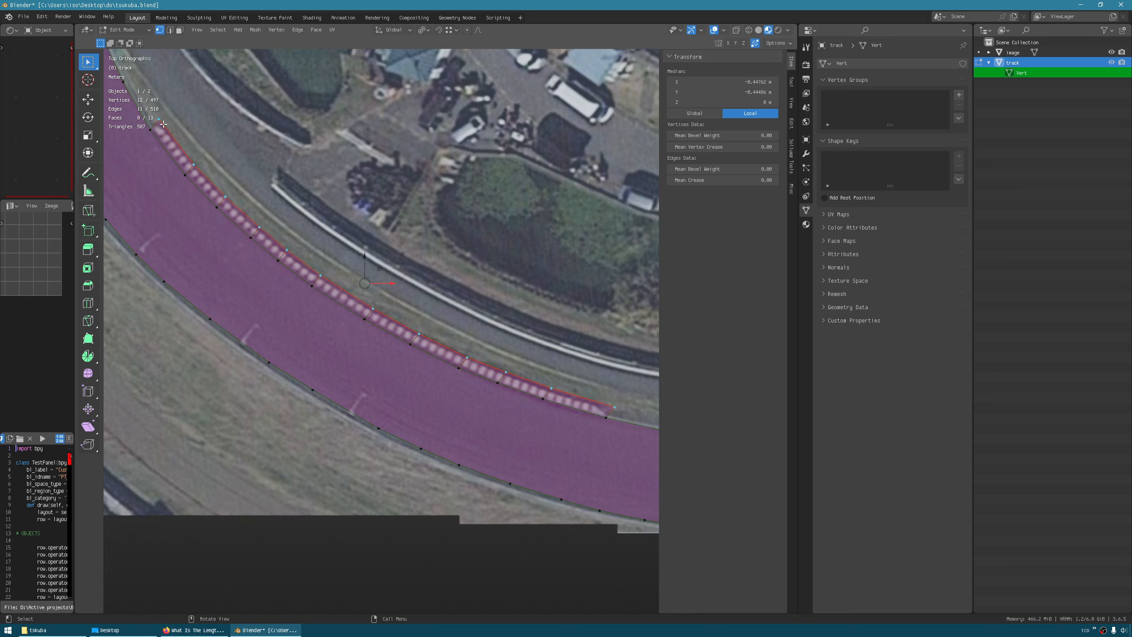
left_click(159, 119)
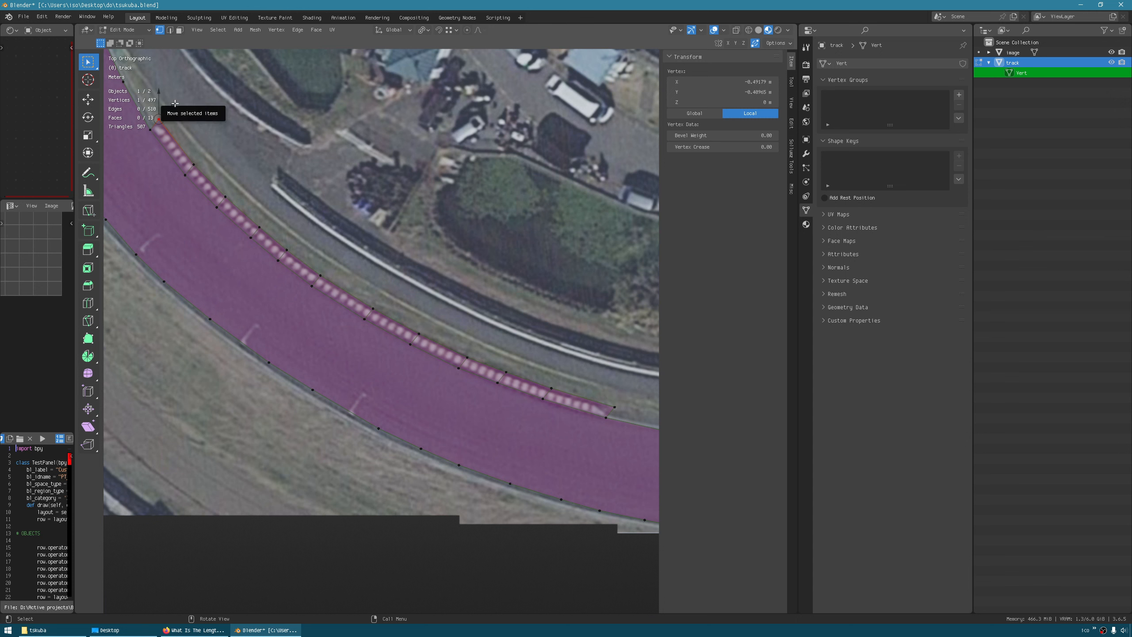
left_click_drag(175, 103, 179, 116)
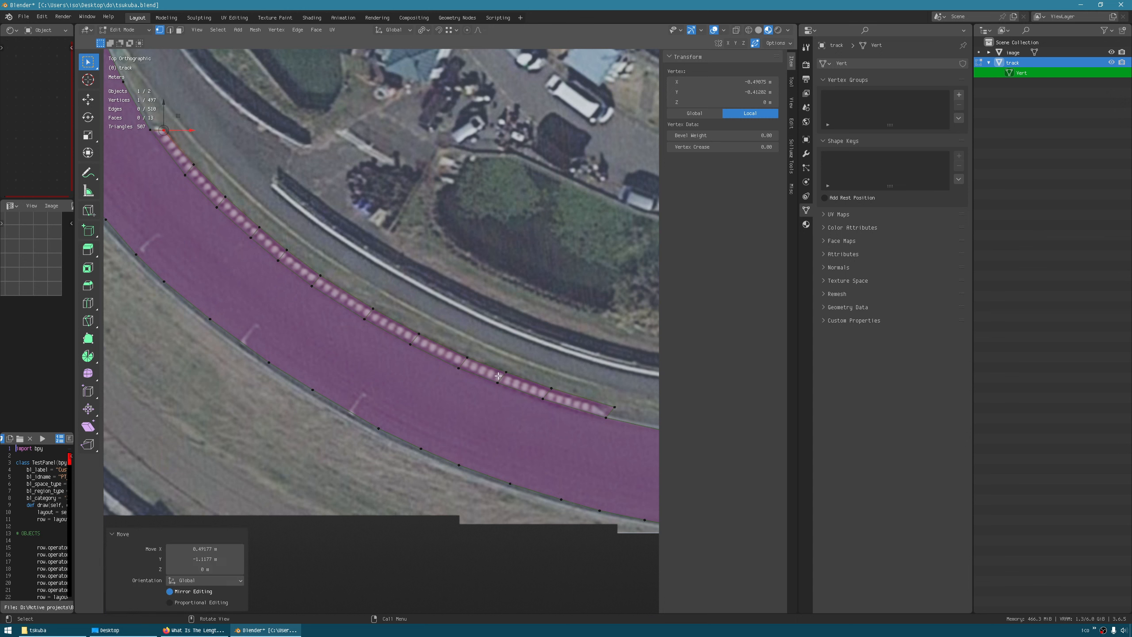
left_click(614, 405)
left_click_drag(627, 395, 601, 382)
Hide the image plane, check the extruded kerb strip in perspective and save the file.
mouse_move(284, 257)
middle_mouse_down()
mouse_move(270, 284)
mouse_move(281, 254)
middle_mouse_up()
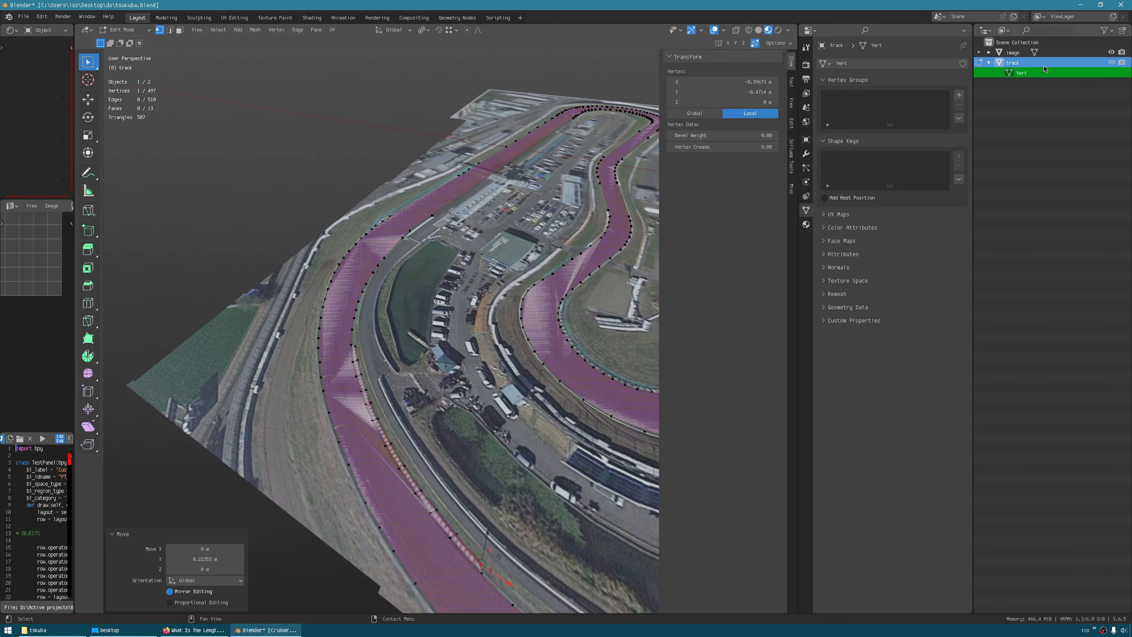
left_click(1112, 52)
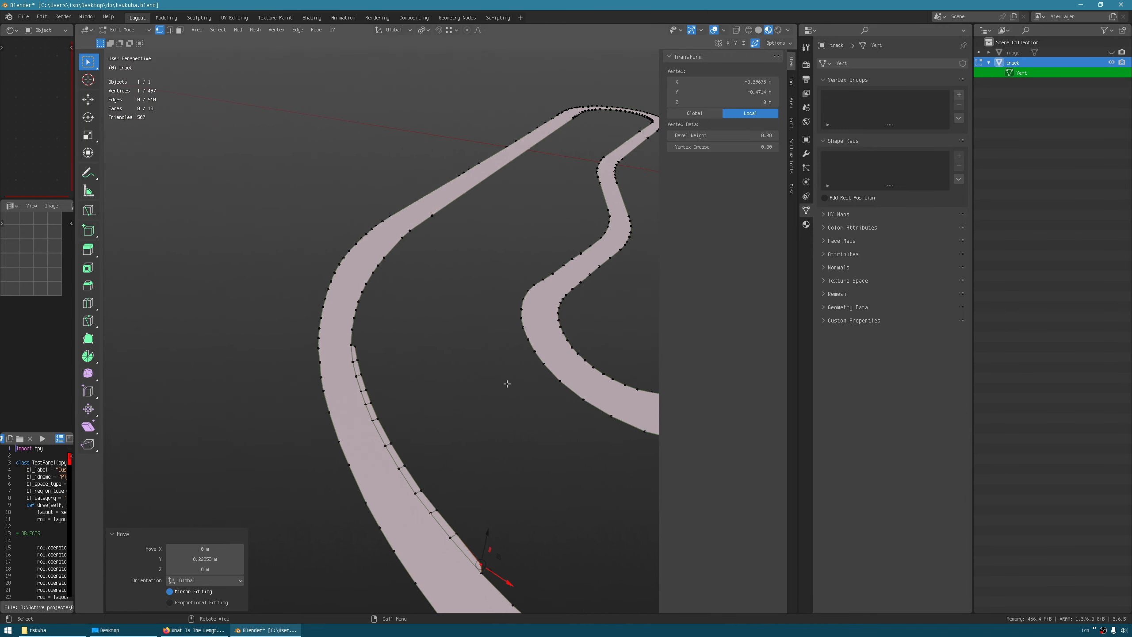
middle_click_drag(506, 384, 356, 334)
key("Tab")
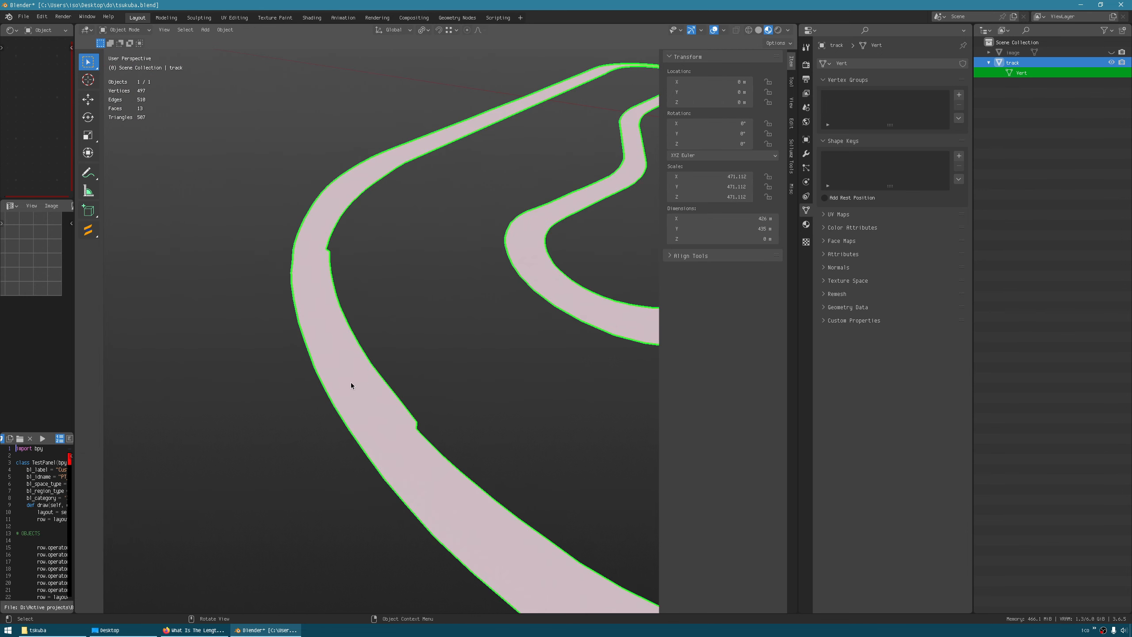
middle_click_drag(351, 384, 320, 354)
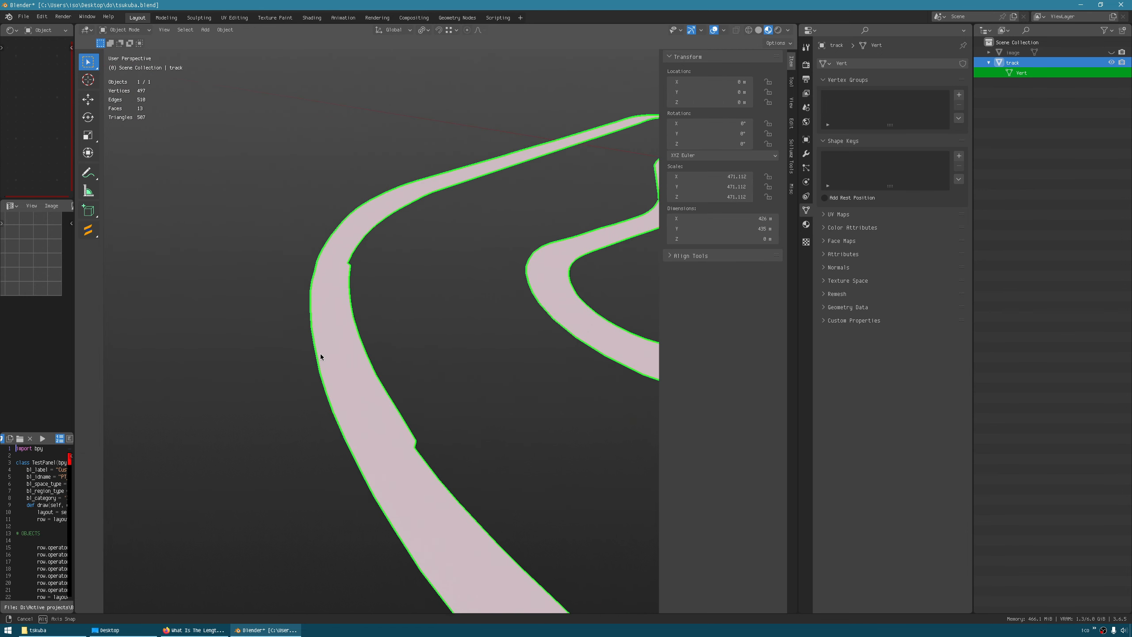
key("Tab")
left_click(415, 442)
middle_click_drag(374, 410, 407, 439)
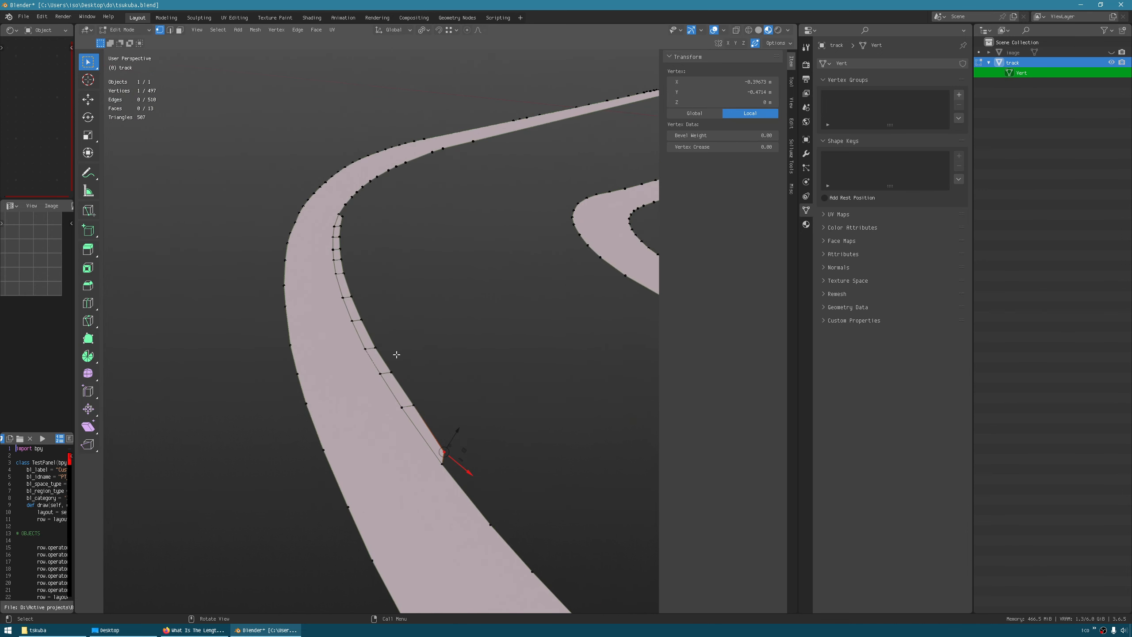
key("ctrl+s")
Bevel the edge run between the track and the kerb strip with a width of about 0.0009 m.
key("2")
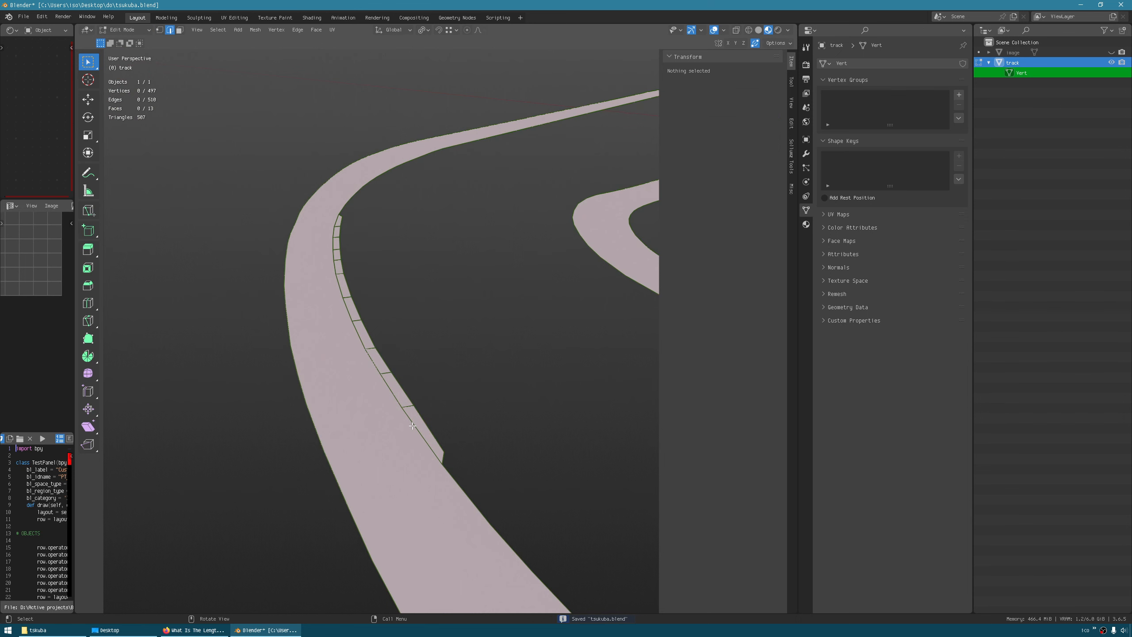
left_click(412, 426, "alt")
middle_click_drag(382, 423, 328, 429)
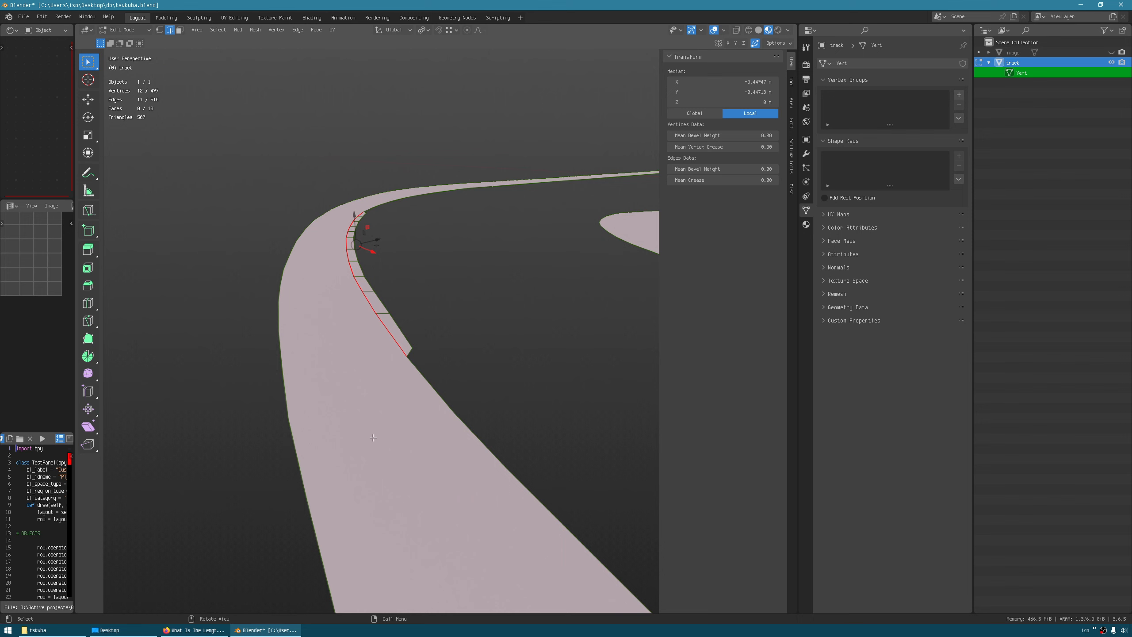
key("ctrl+b")
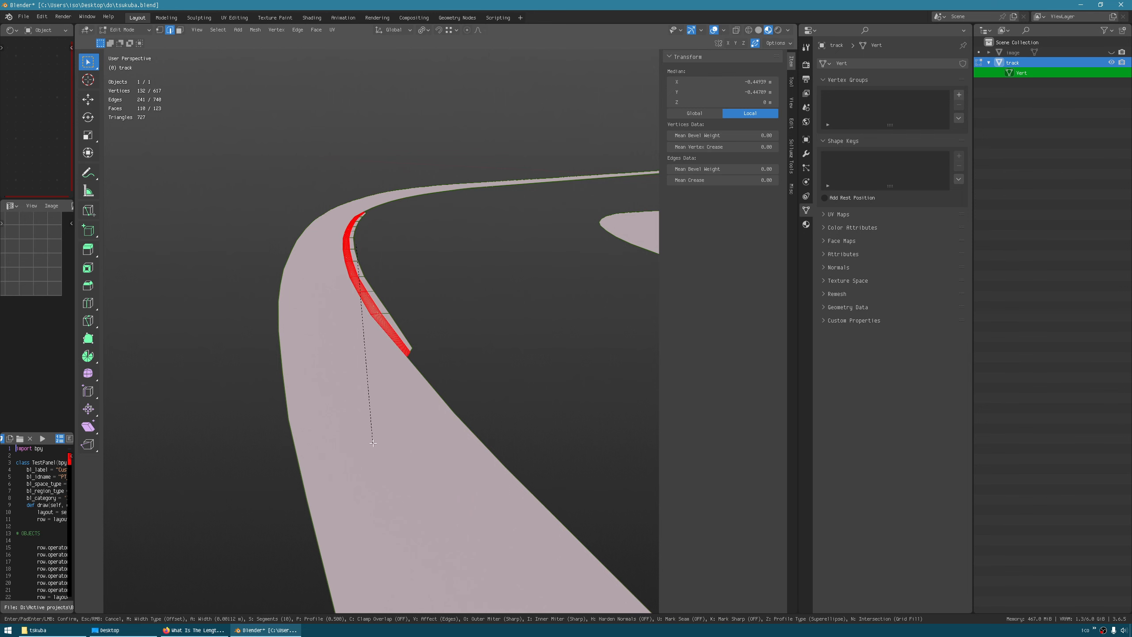
left_click(347, 500)
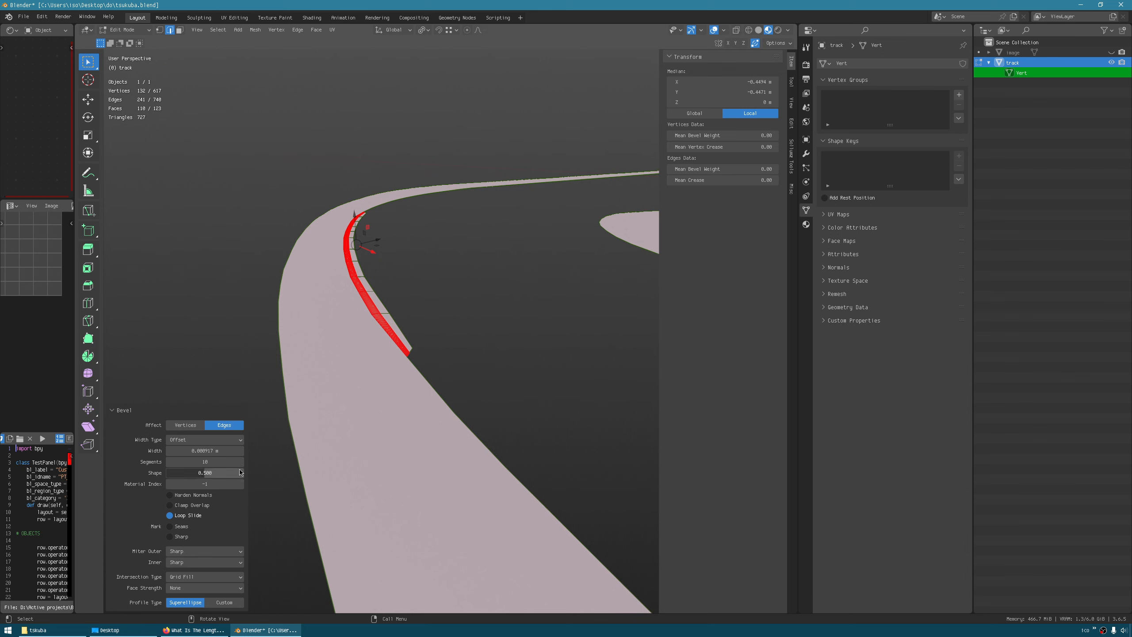
Set the bevel to 1 segment and reduce its width.
left_click(205, 461)
left_click_drag(205, 461, 172, 461)
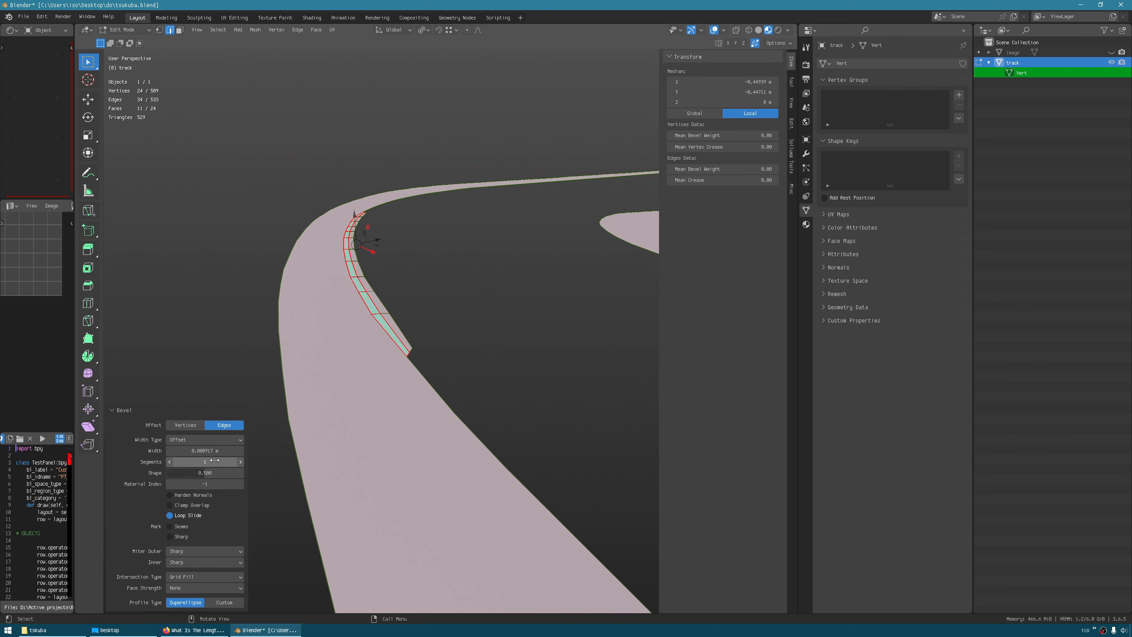
middle_click_drag(366, 392, 336, 113)
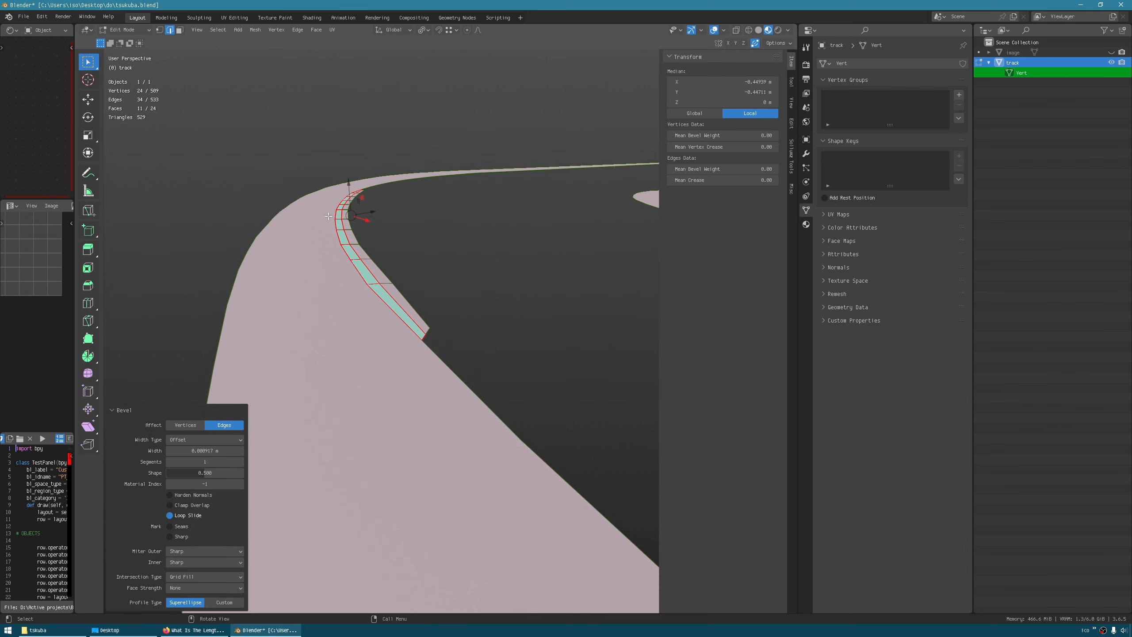
left_click_drag(204, 450, 169, 450)
middle_click_drag(340, 383, 324, 336)
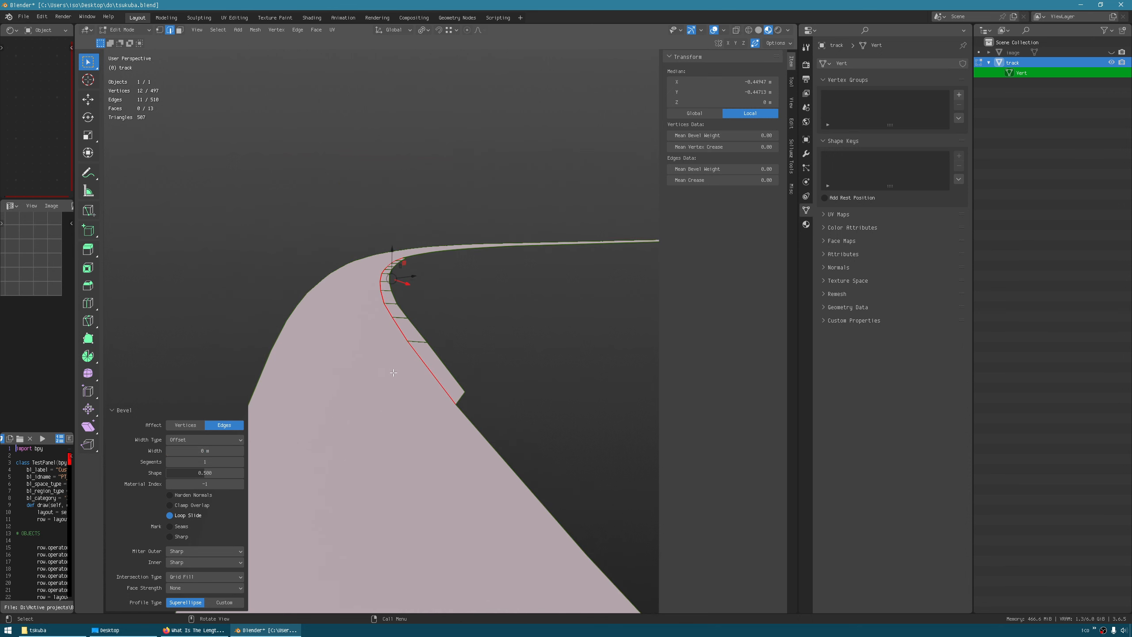
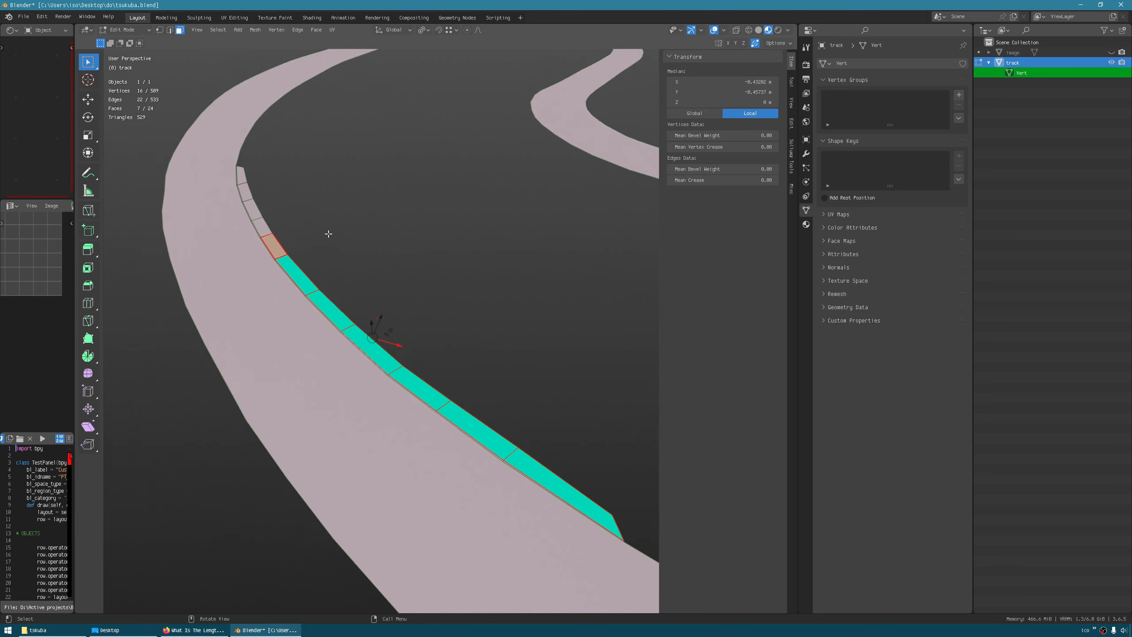
Add the remaining faces at the far end of the kerb strip to the selection.
left_click(236, 217, "shift")
left_click(211, 193, "shift")
left_click(200, 169, "shift")
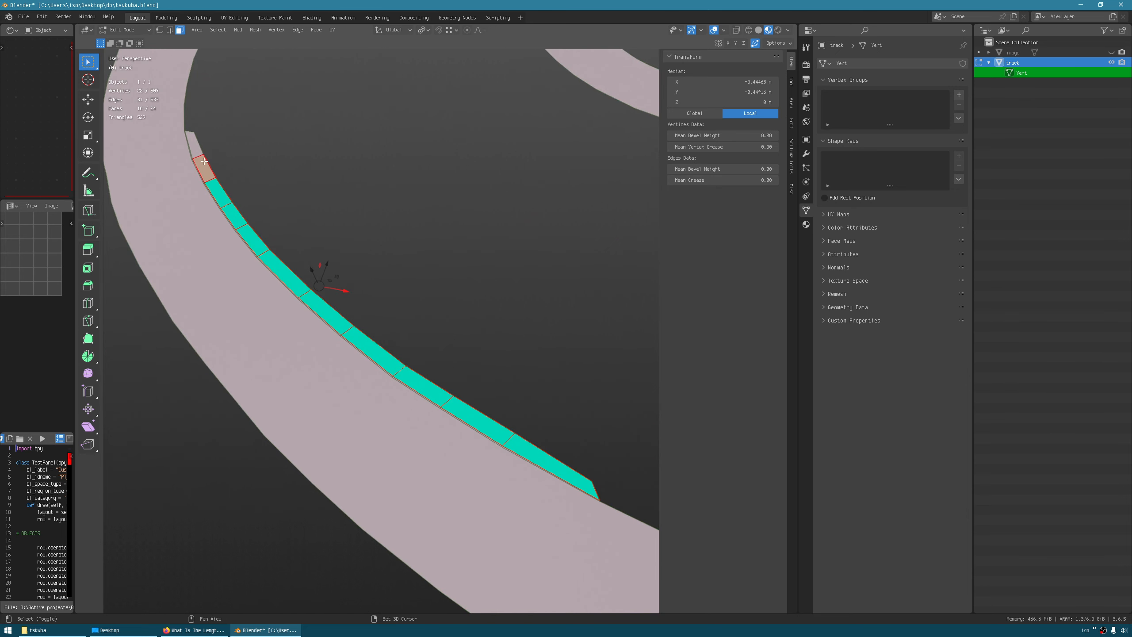
left_click(191, 145, "shift")
Try raising the selected kerb faces vertically by about 0.1 m, and undo the move.
middle_click_drag(191, 145, 314, 241)
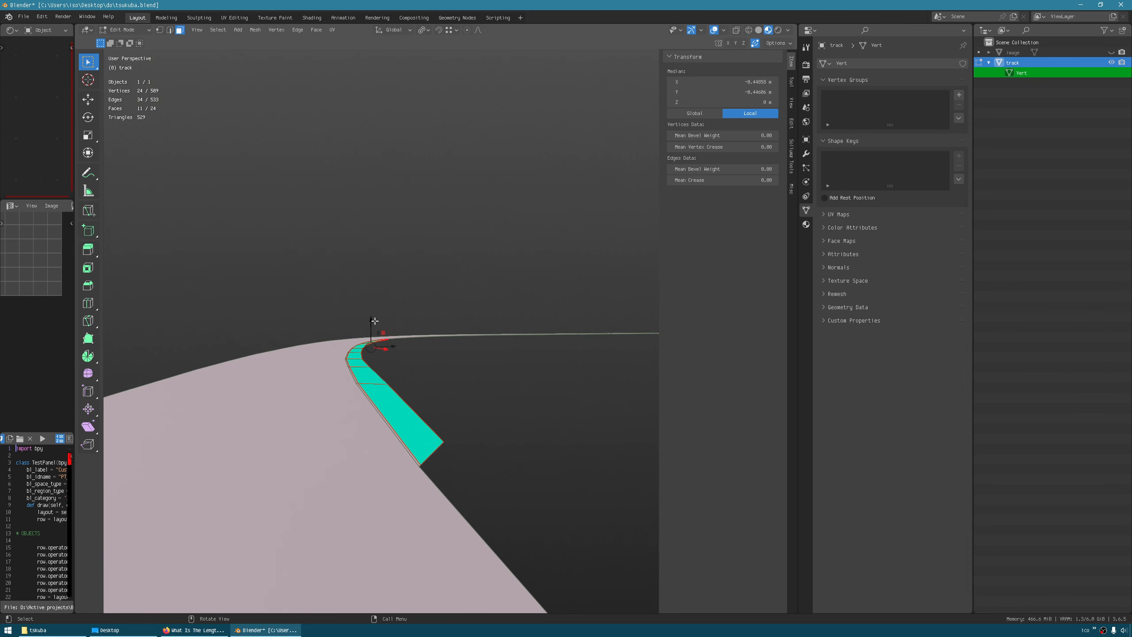
left_click_drag(373, 322, 374, 320)
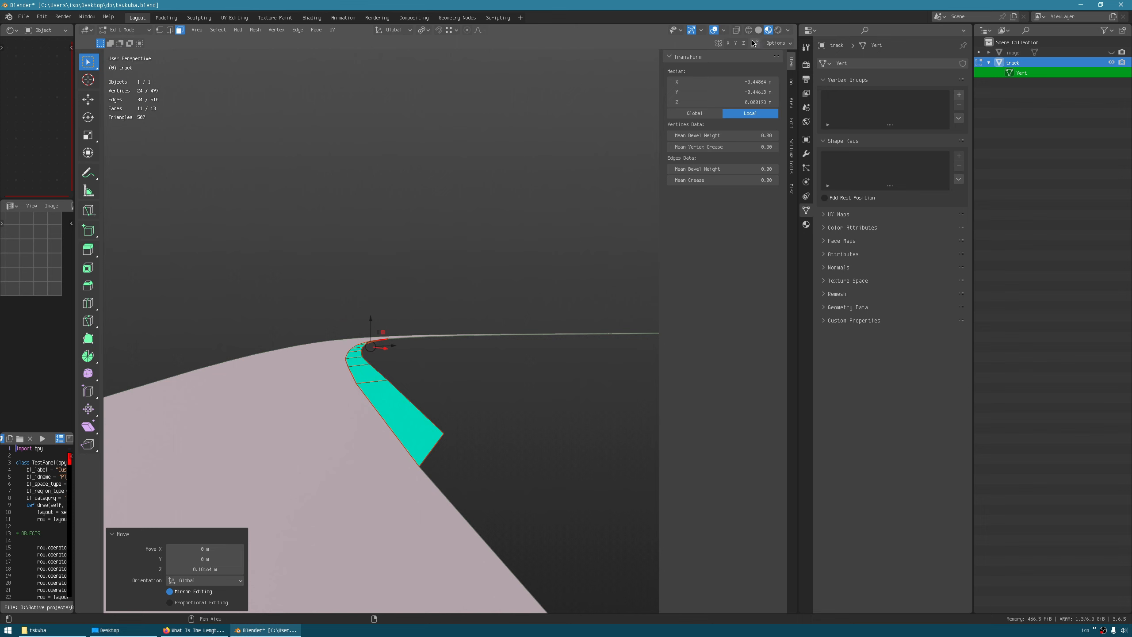
key("ctrl+z")
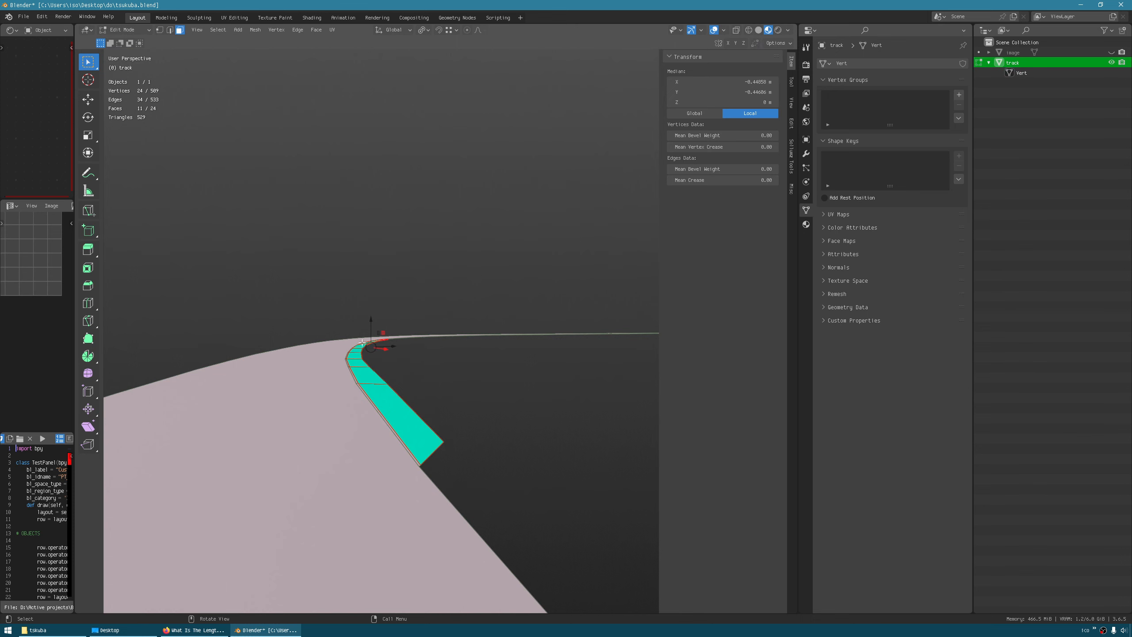
Raise the selected kerb faces vertically by 0.001 m.
middle_click_drag(362, 343, 322, 405)
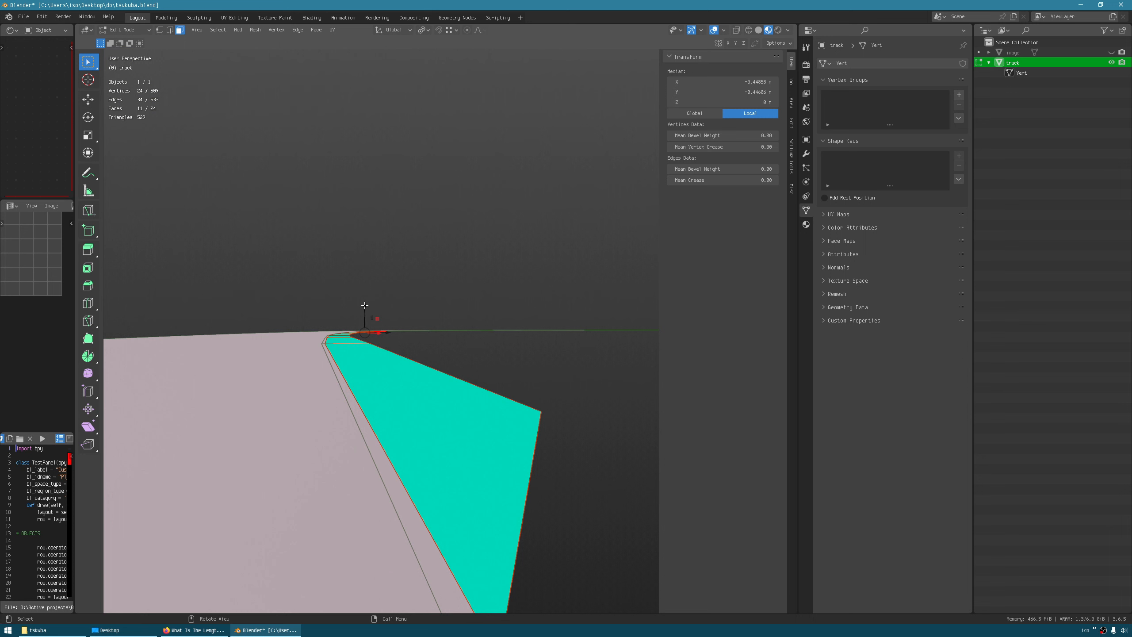
left_click_drag(365, 305, 365, 270)
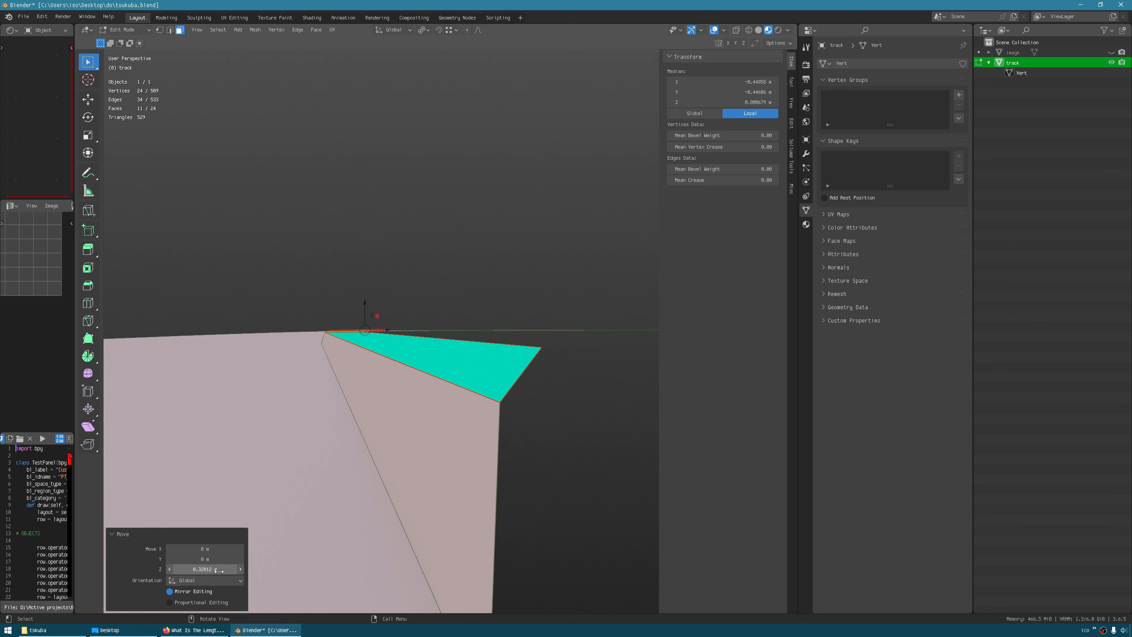
left_click(227, 568)
type("0.001")
key("Return")
middle_click_drag(325, 480, 336, 439)
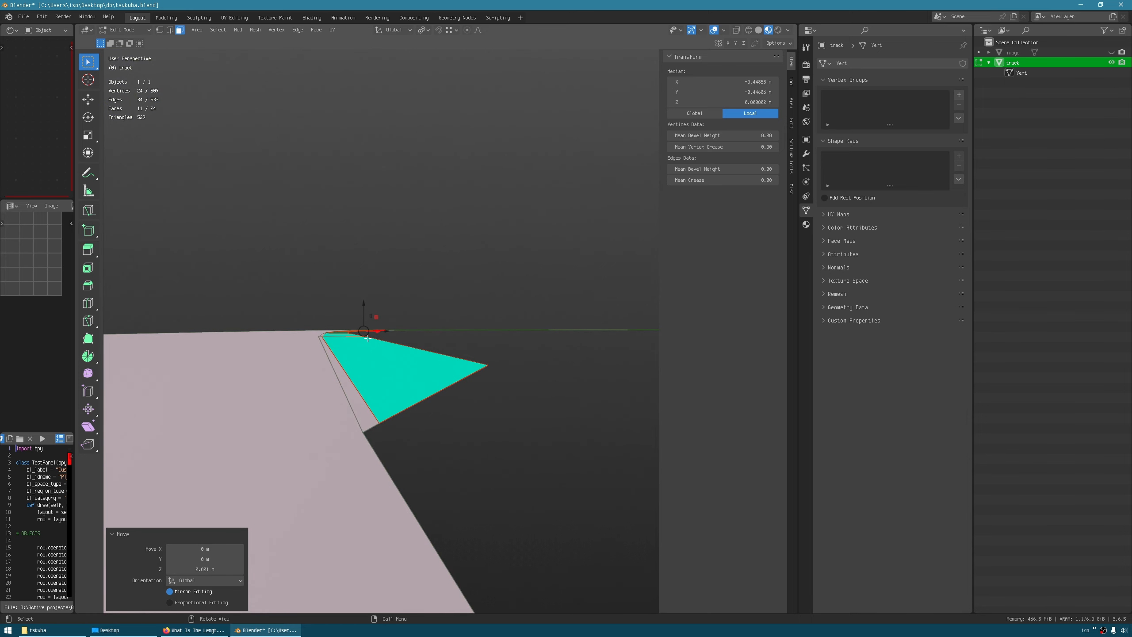
Raise the selected kerb faces by about another 0.016 m and check the strip along the corner.
mouse_move(363, 313)
left_mouse_down()
mouse_move(364, 286)
mouse_move(372, 332)
left_mouse_up()
middle_click_drag(372, 332, 394, 322)
scroll(395, 325, "up", 2)
scroll(397, 335, "up", 4)
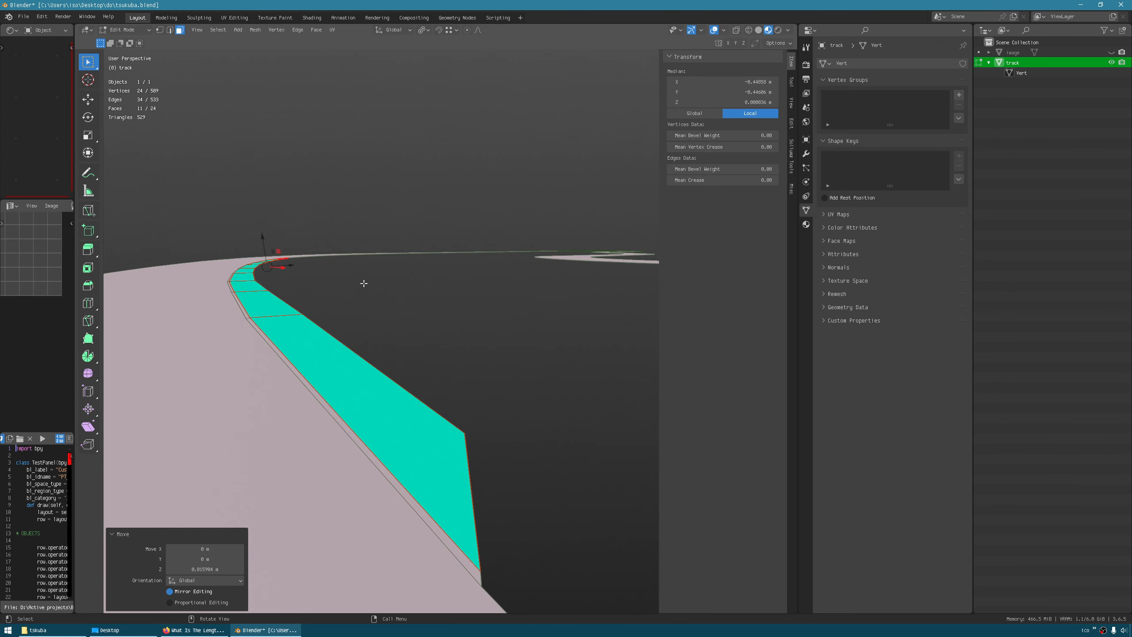
Select the edge run along the track side of the raised kerb faces and lift it by about 0.09 m.
middle_click_drag(364, 283, 471, 252)
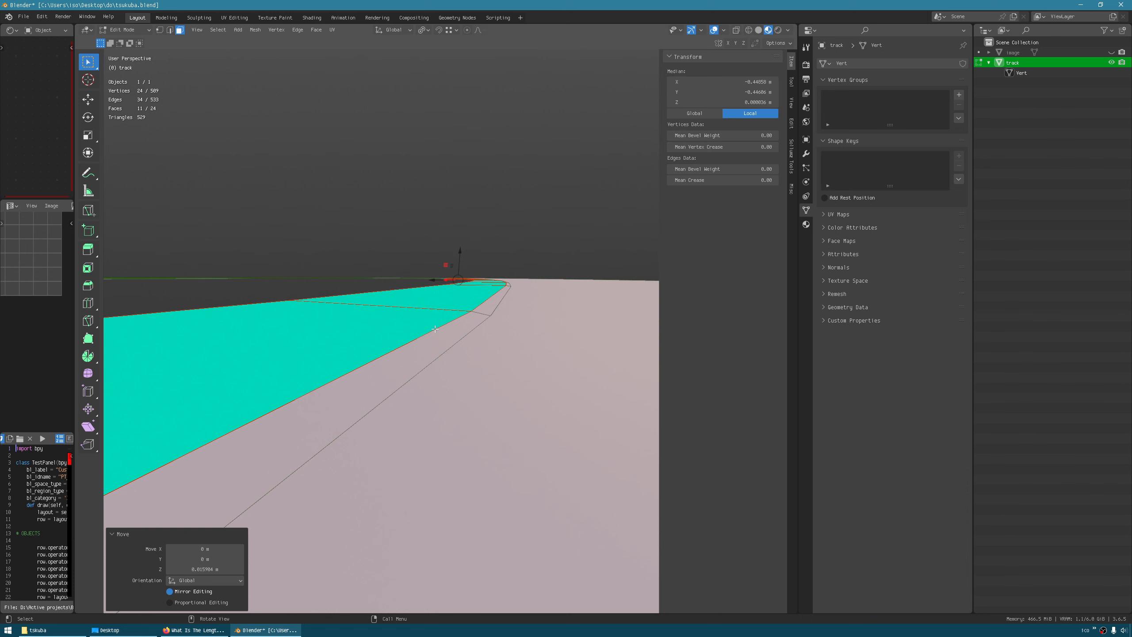
key("2")
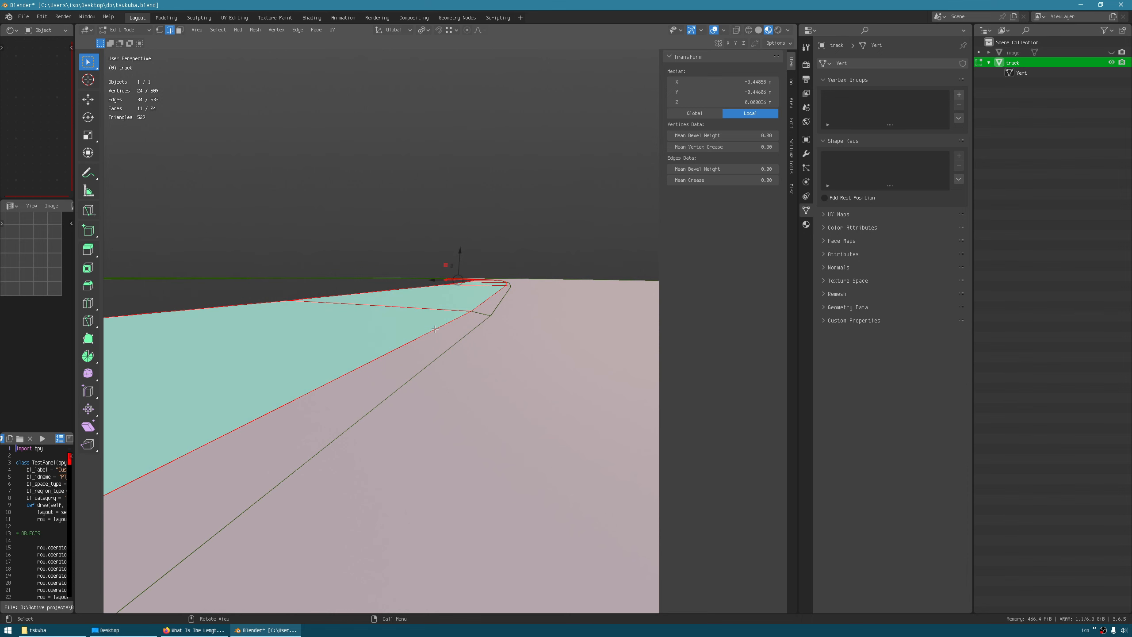
left_click(436, 329, "alt")
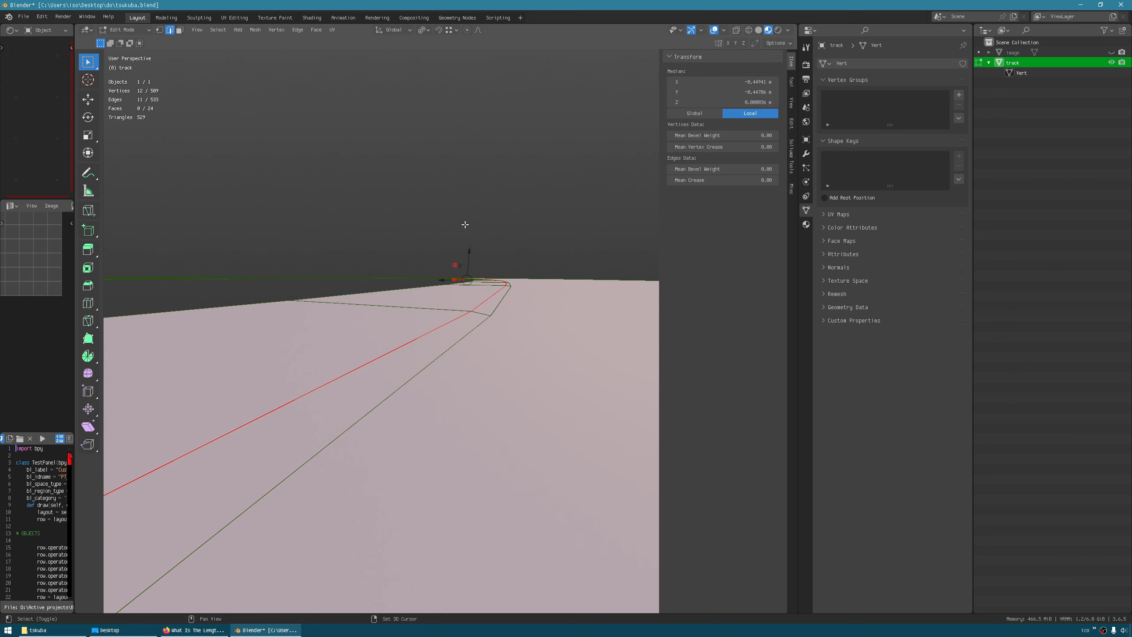
left_click_drag(469, 252, 518, 261)
middle_click_drag(517, 261, 315, 225)
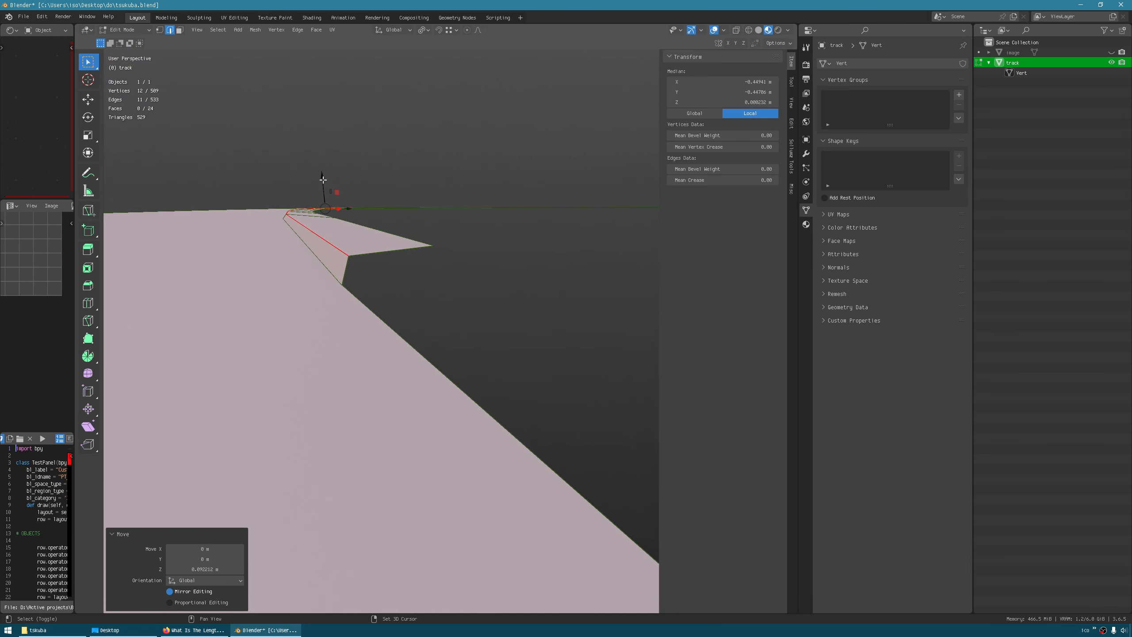
Lower the selected kerb edge run by about 0.064 m and bevel it about 0.00009 m wide with 2 segments.
left_click_drag(324, 175, 323, 175)
middle_click_drag(314, 215, 328, 227, "shift")
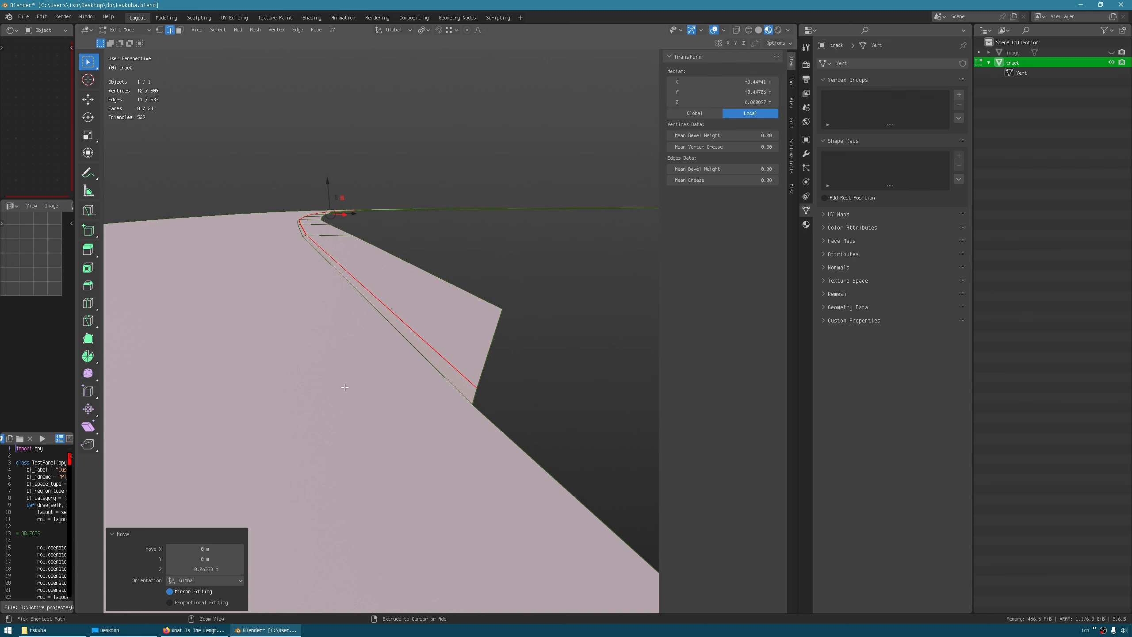
key("ctrl+b")
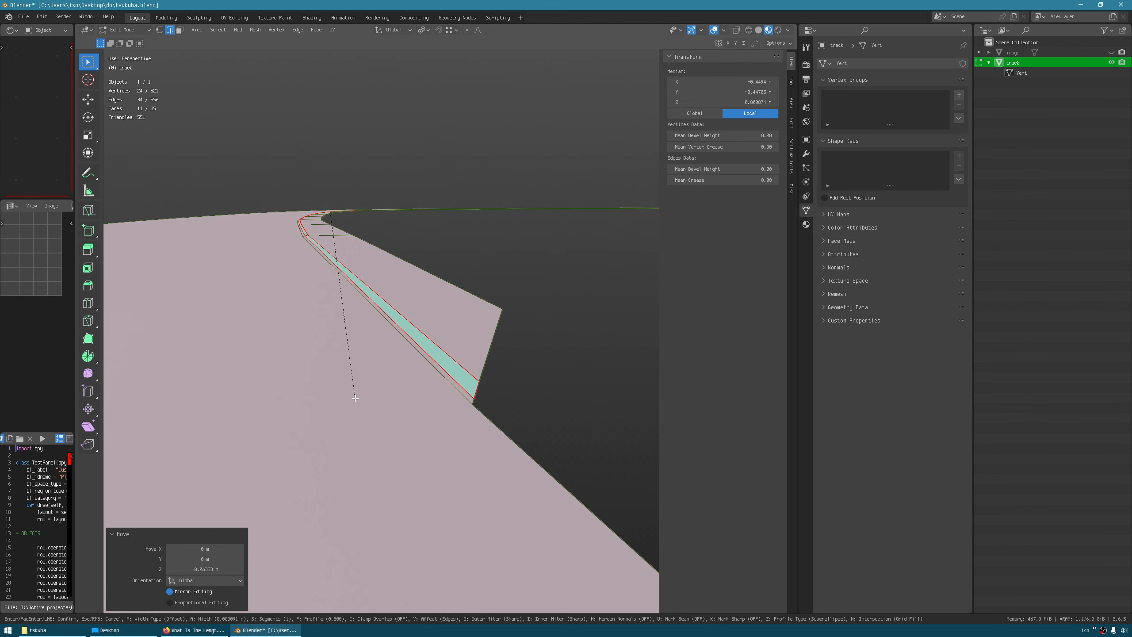
left_click(356, 399)
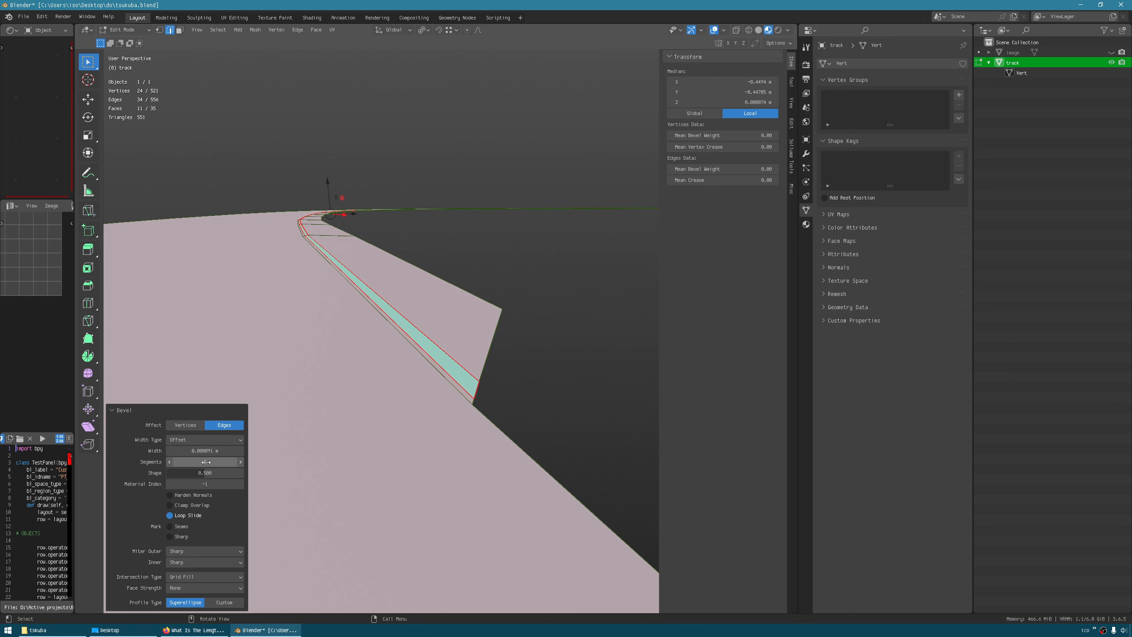
mouse_move(205, 462)
left_mouse_down()
mouse_move(223, 462)
mouse_move(207, 461)
left_mouse_up()
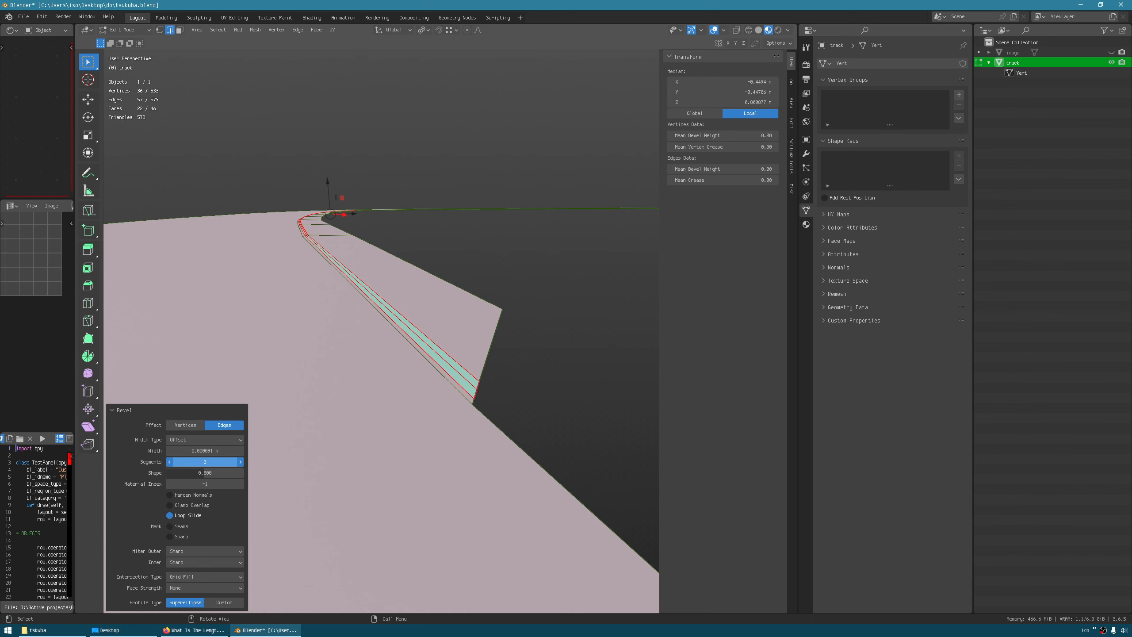
Save the file and examine the bevelled kerb around the corner, including in Object Mode with the overlays hidden.
middle_click_drag(486, 445, 763, 468)
key("ctrl+s")
middle_click_drag(544, 493, 322, 418)
middle_click_drag(417, 400, 201, 259)
key("Tab")
key("shift+alt+z")
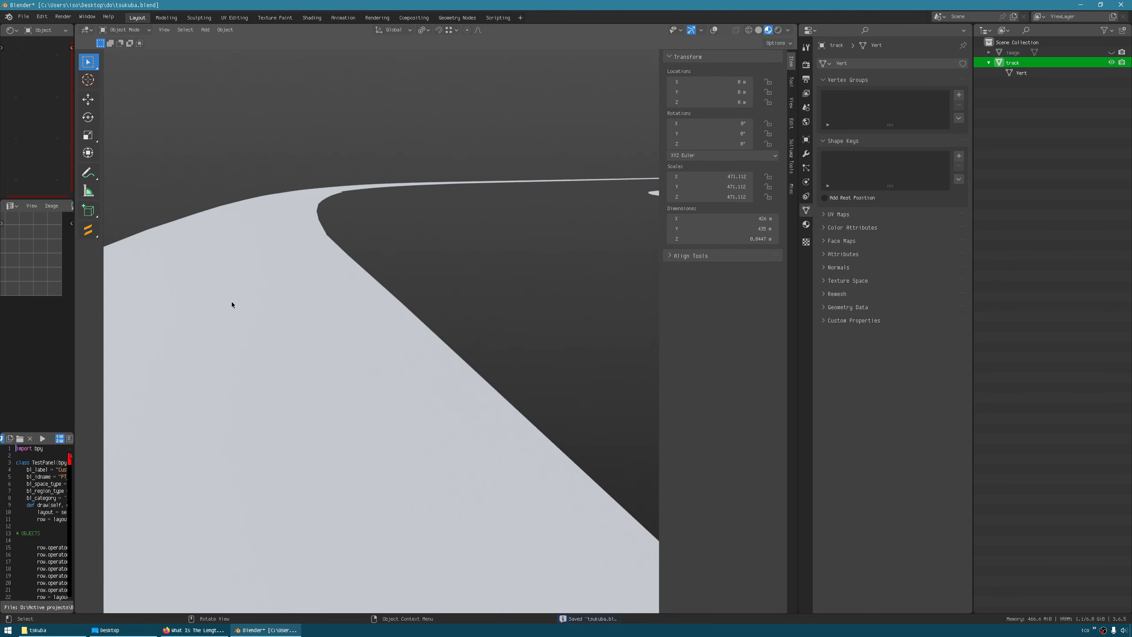
key("Tab")
middle_click_drag(232, 305, 366, 299)
key("shift+alt+z")
key("Tab")
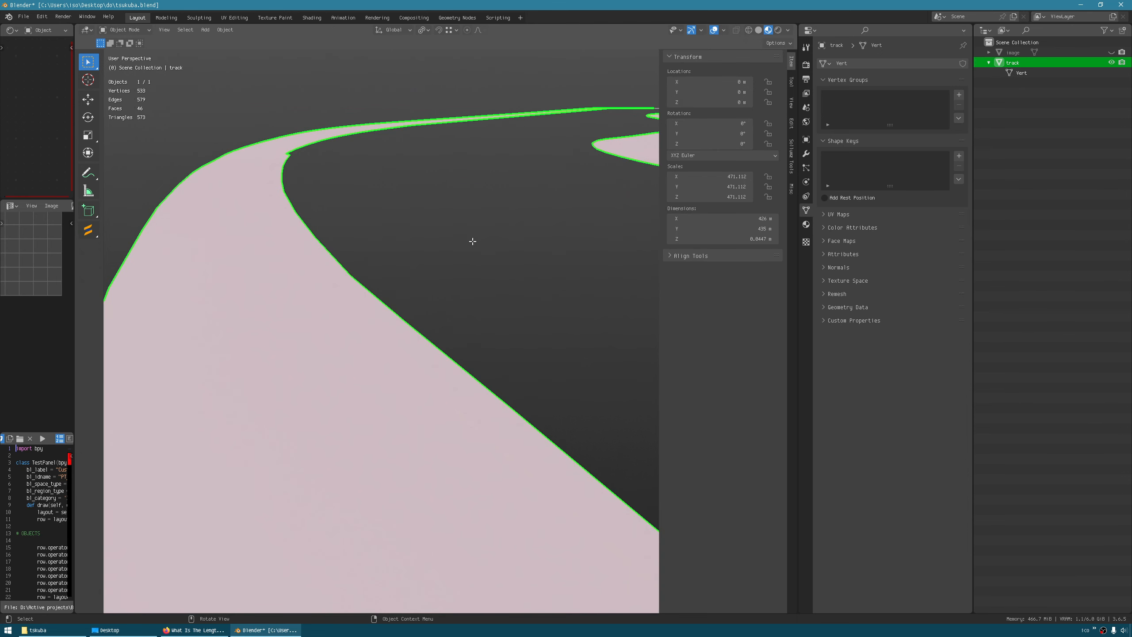
key("Tab")
middle_click_drag(473, 242, 582, 433)
middle_click_drag(345, 322, 380, 406)
key("ctrl+s")
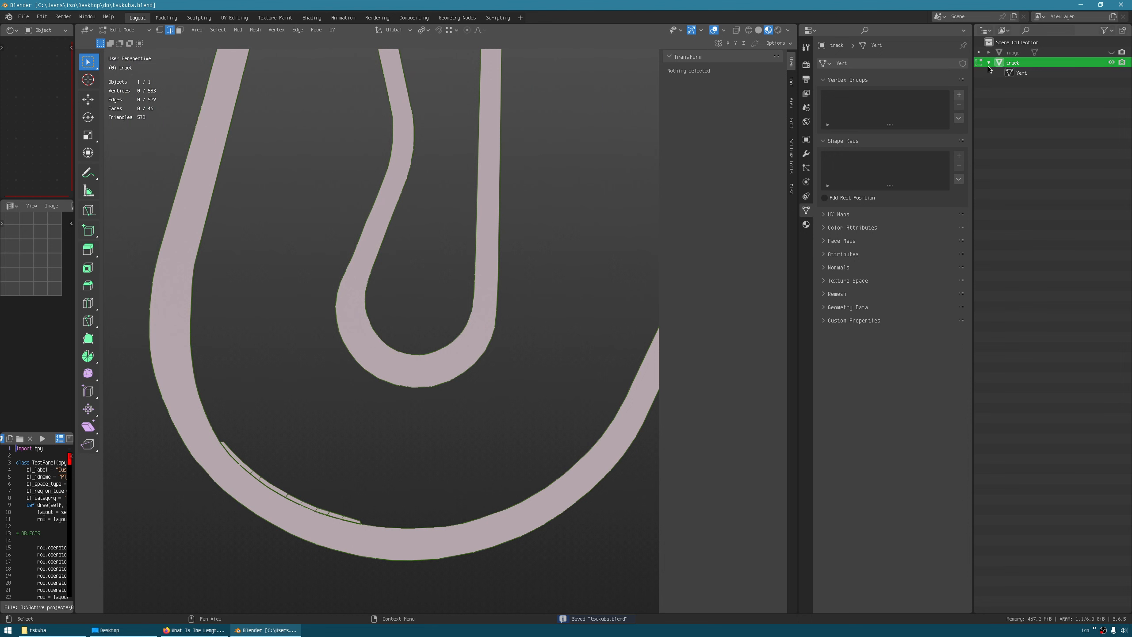
Rename the track object as isotonic_tsukuba_track and save the file.
double_click(1012, 63)
key("BackSpace")
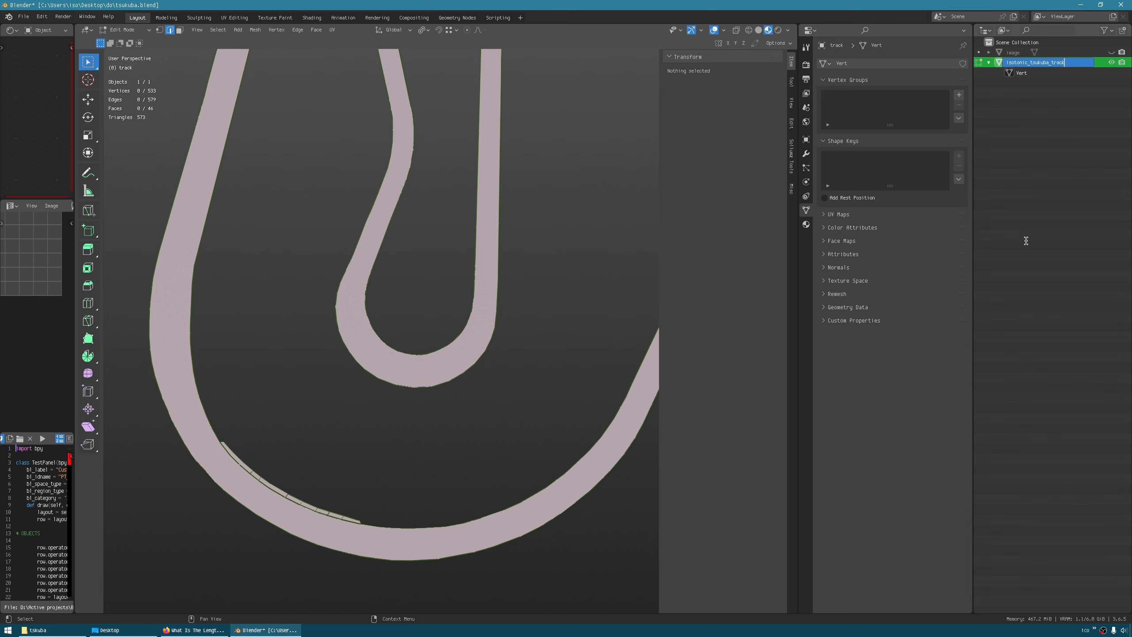
key("Return")
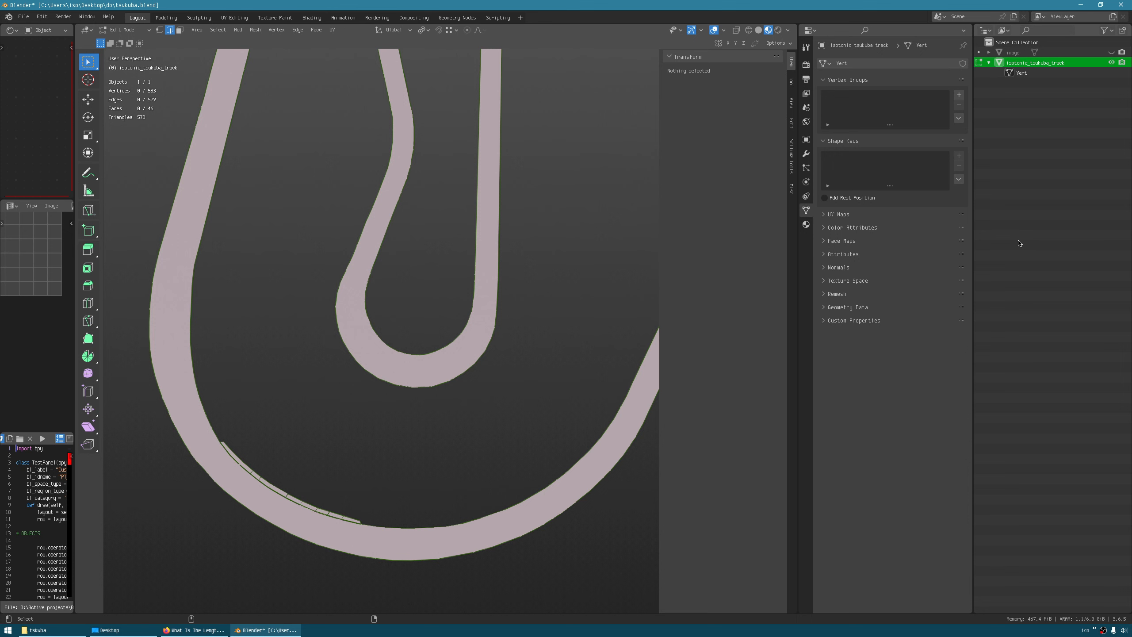
key("ctrl+s")
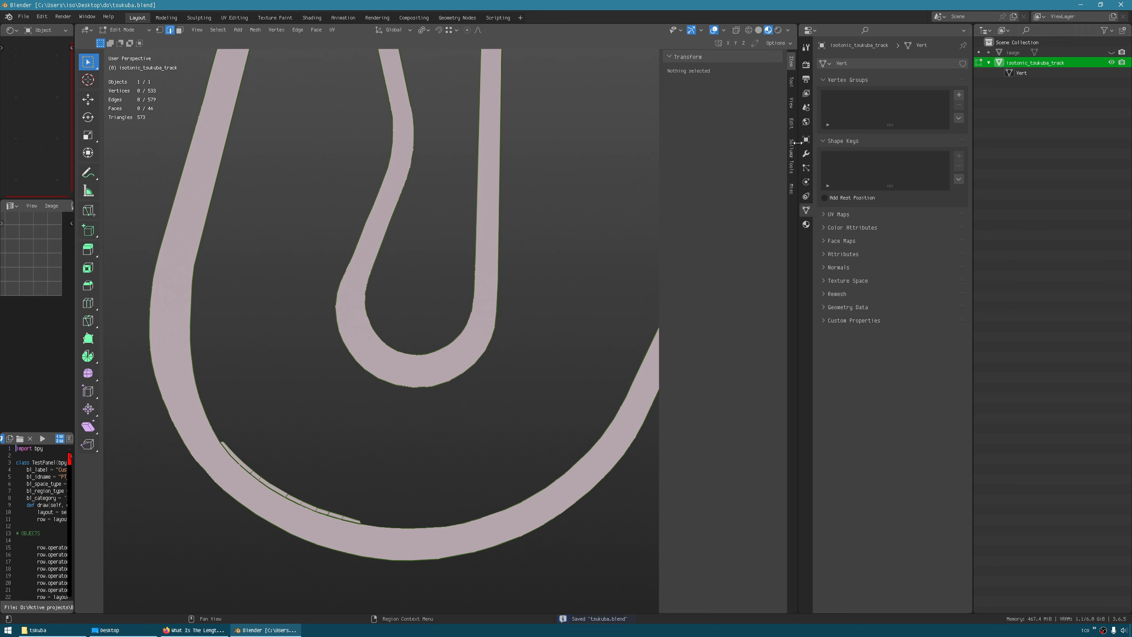
Convert the isotonic_tsukuba_track object to a Drawable with the Sollumz tools in Object Mode.
left_click(791, 156)
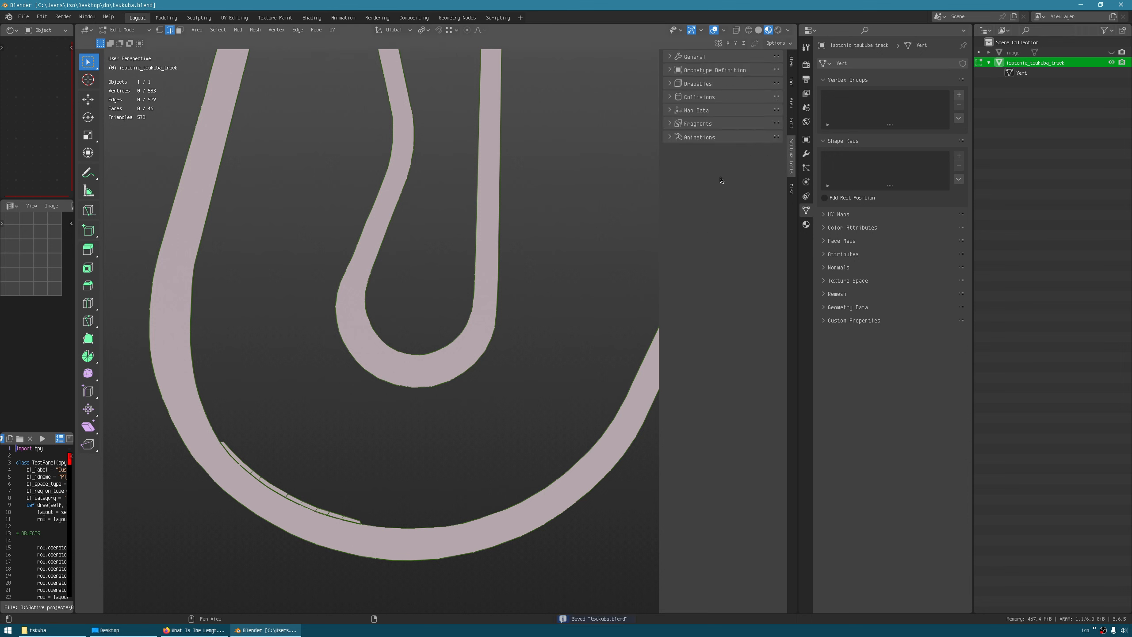
left_click(734, 88)
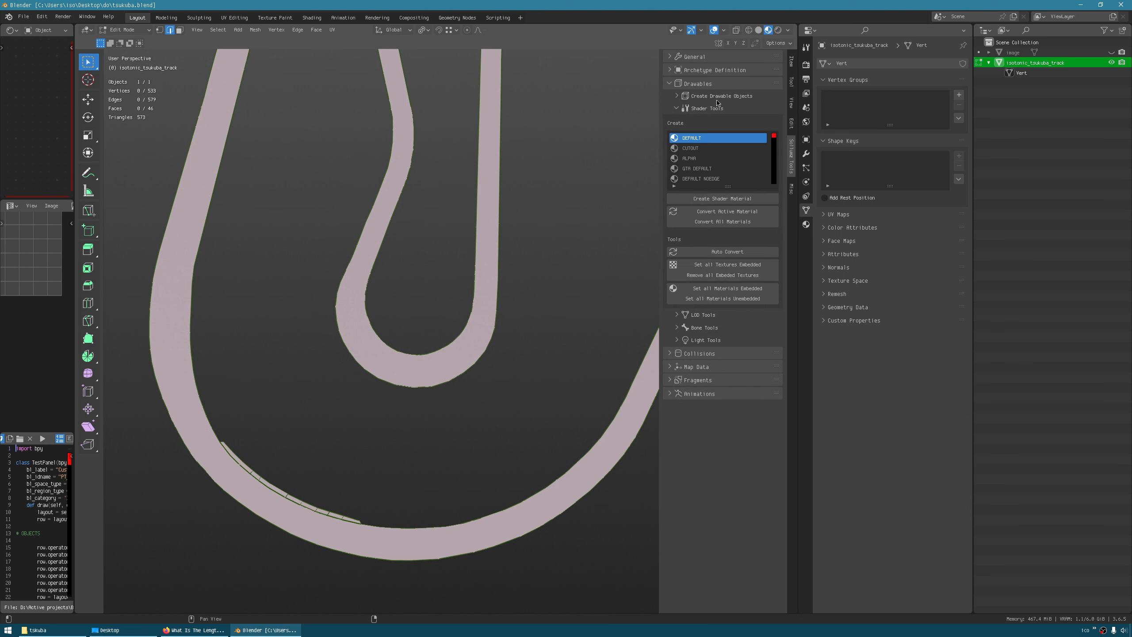
left_click(717, 97)
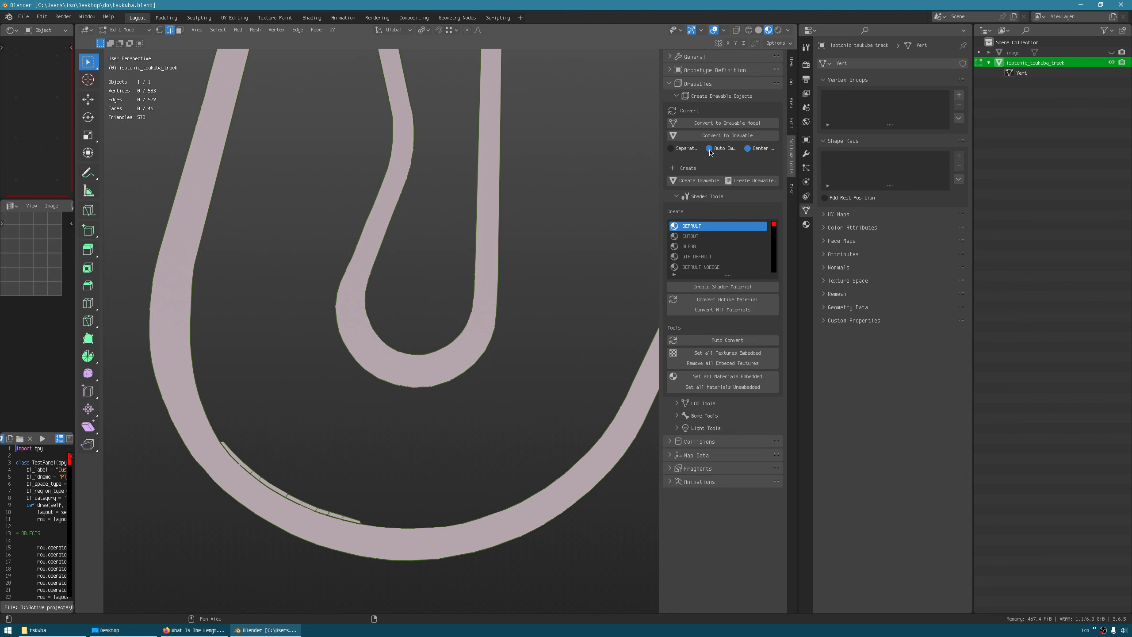
left_click_drag(644, 204, 526, 204)
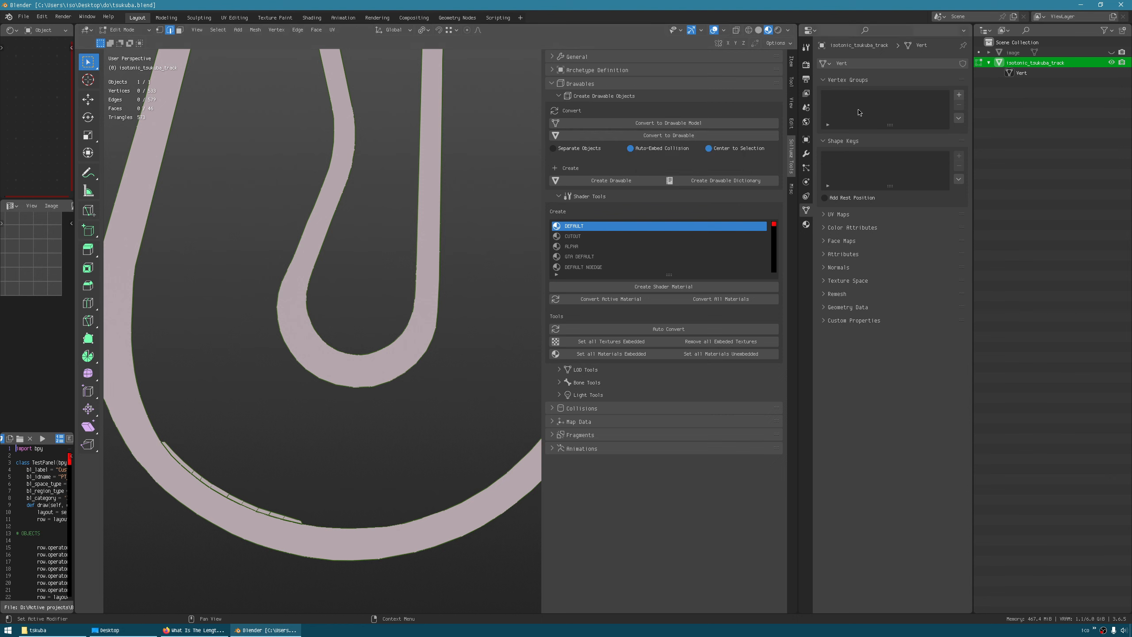
key("Tab")
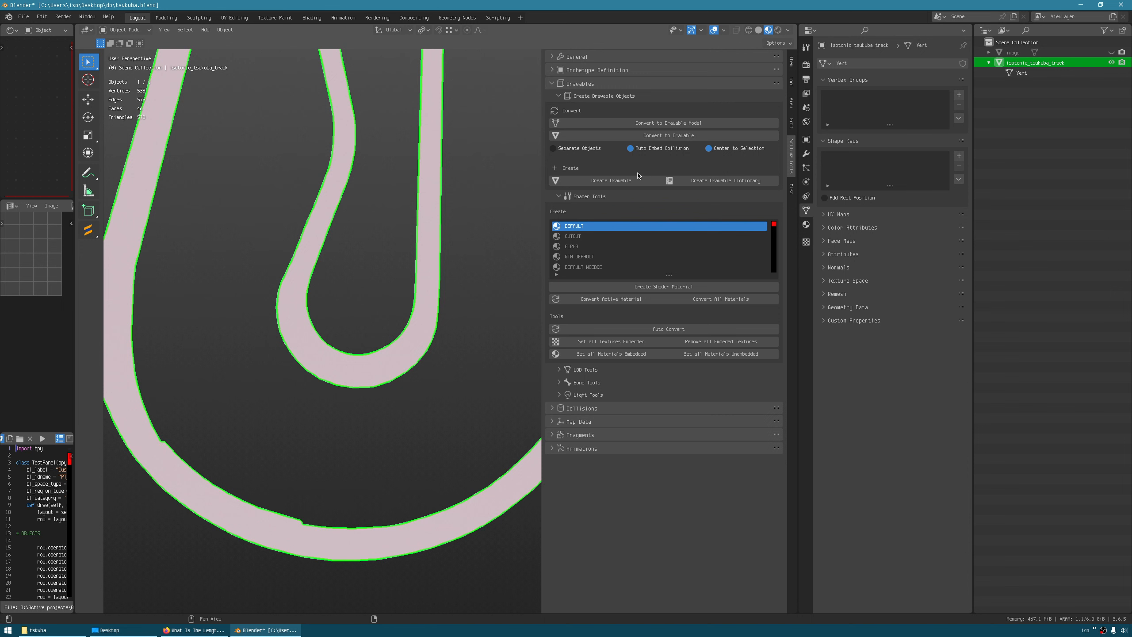
left_click(643, 136)
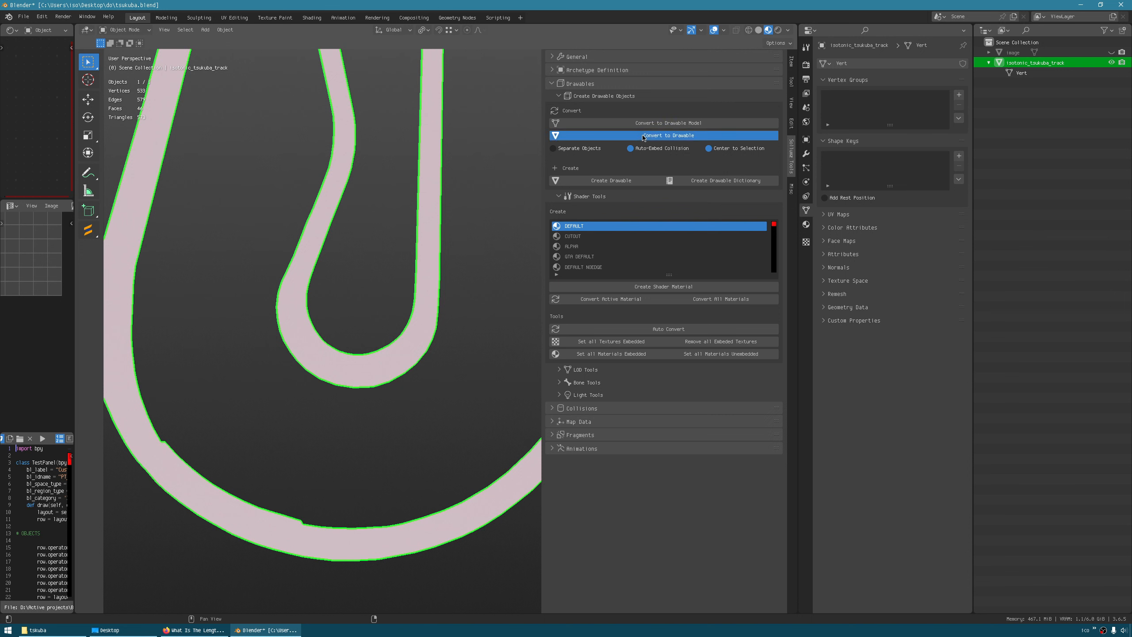
Expand the new drawable's collision and model entries in the scene hierarchy and select the mesh of isotonic_tsukuba_track.model.
left_click(988, 63)
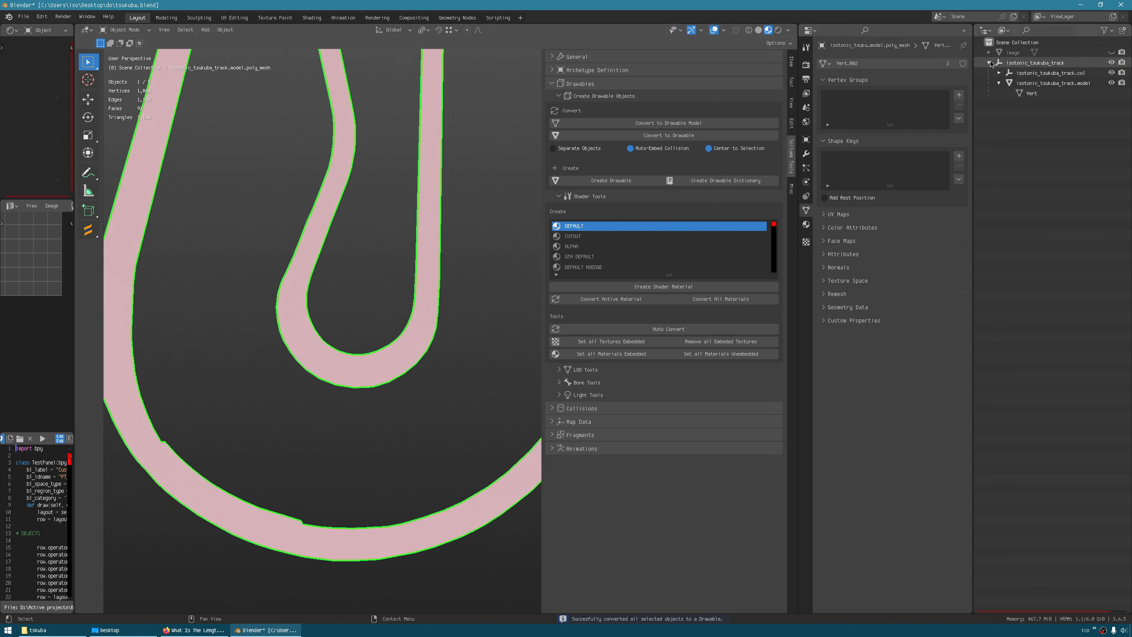
left_click(1000, 84)
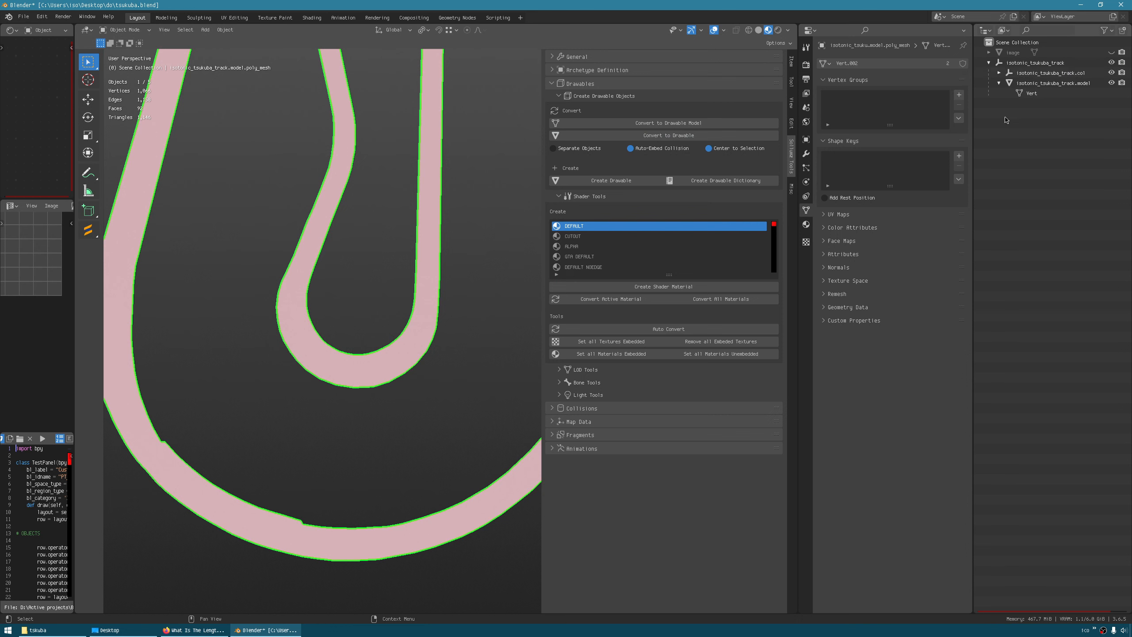
left_click(999, 73)
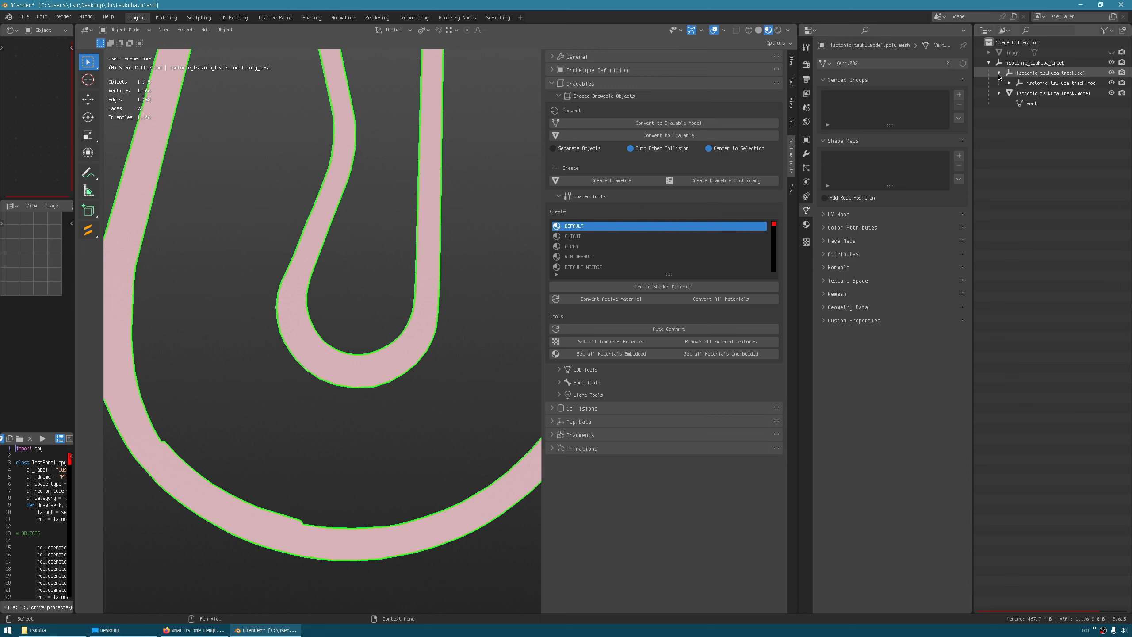
left_click(1021, 103)
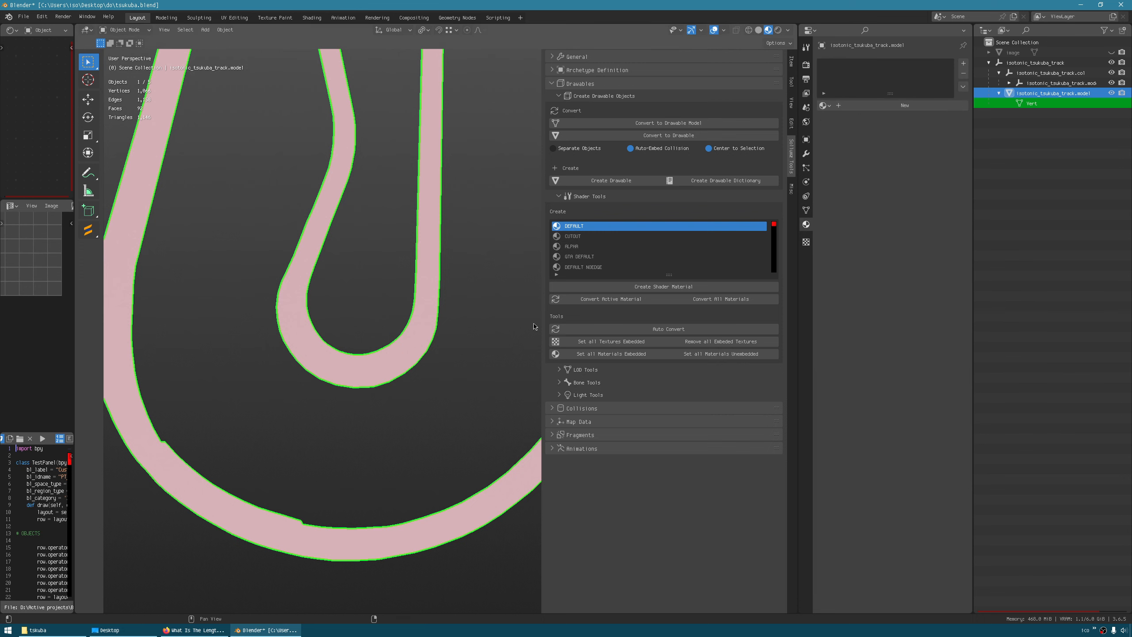
Add two DEFAULT shader materials to the isotonic_tsukuba_track.model object.
middle_click_drag(419, 379, 354, 318)
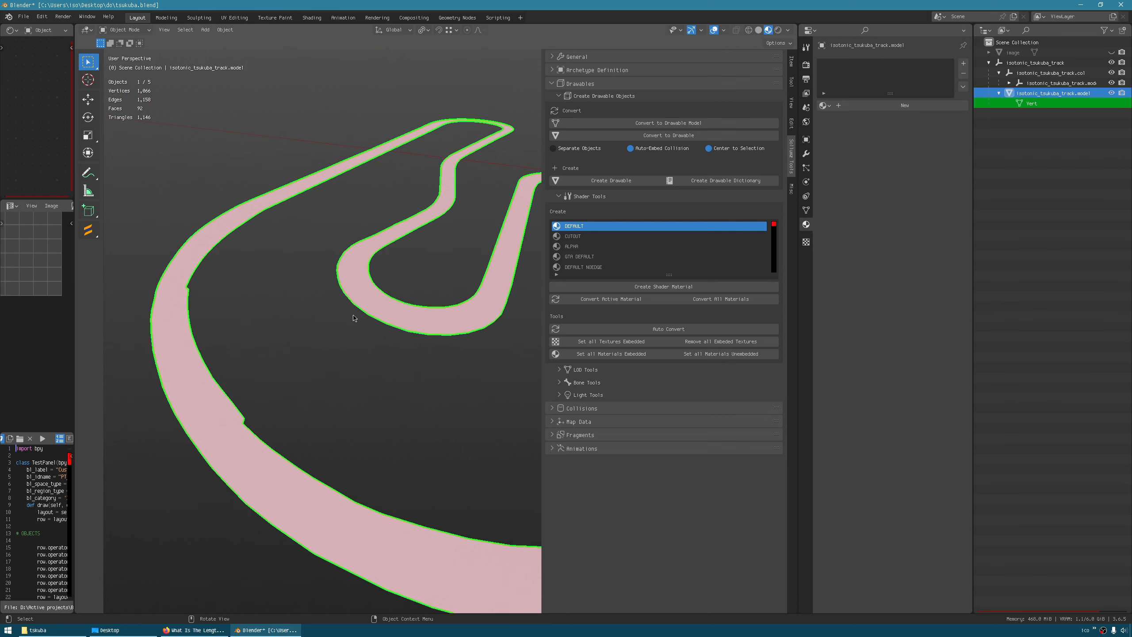
middle_click_drag(237, 439, 339, 388)
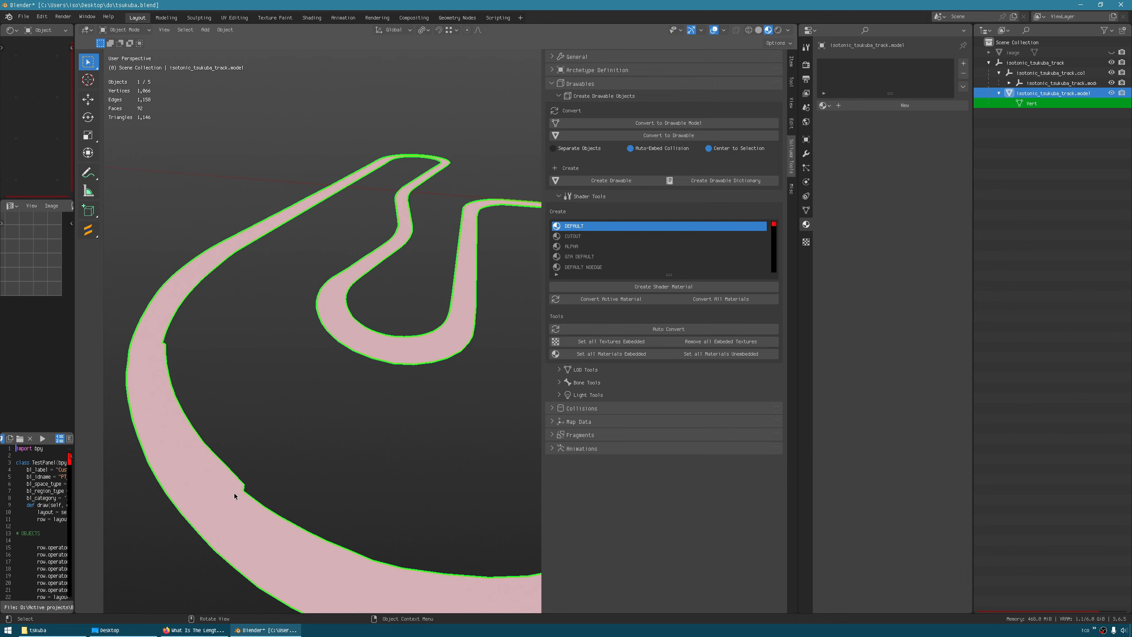
middle_click_drag(235, 491, 271, 339)
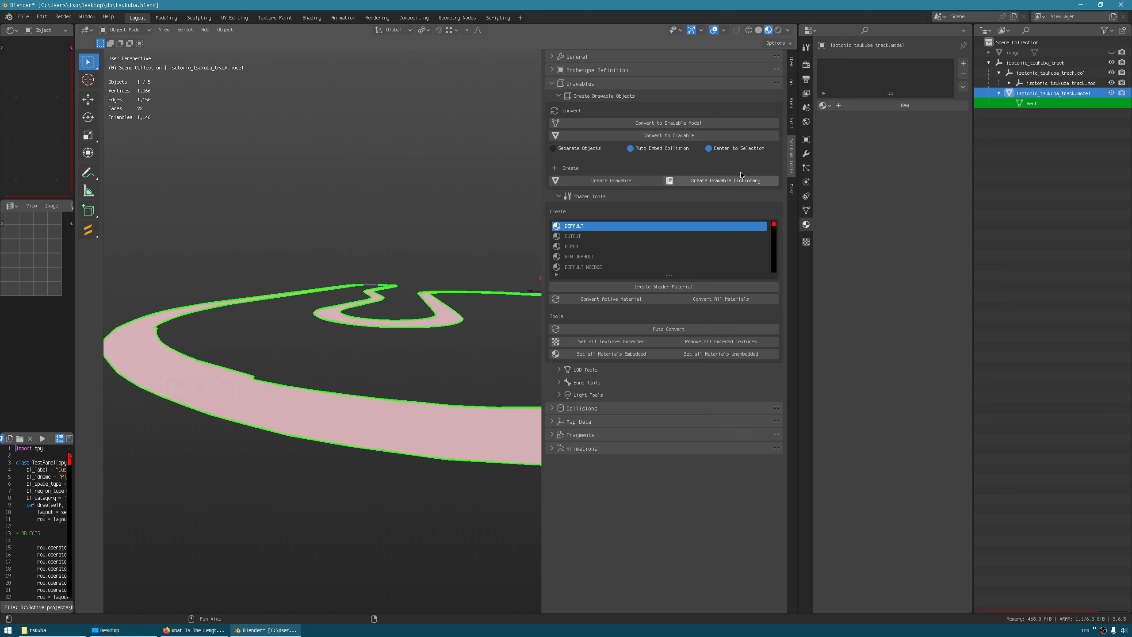
left_click(647, 287)
left_click(648, 287)
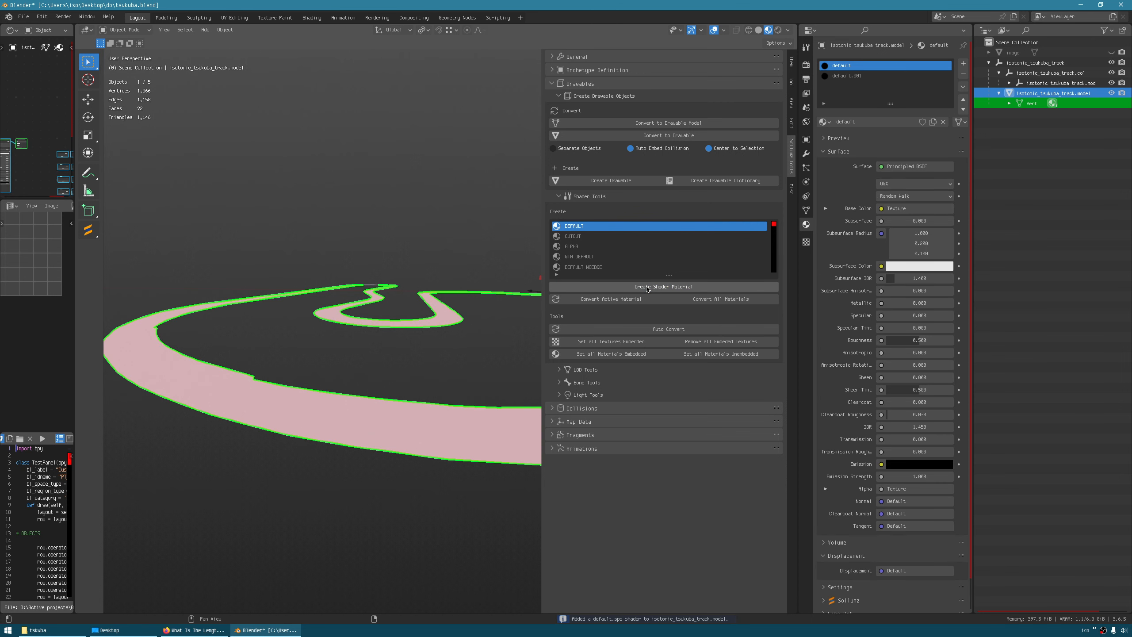
Filter the shader list by "emi" and add an EMISSIVE shader material to the track model.
left_click(557, 274)
left_click(580, 284)
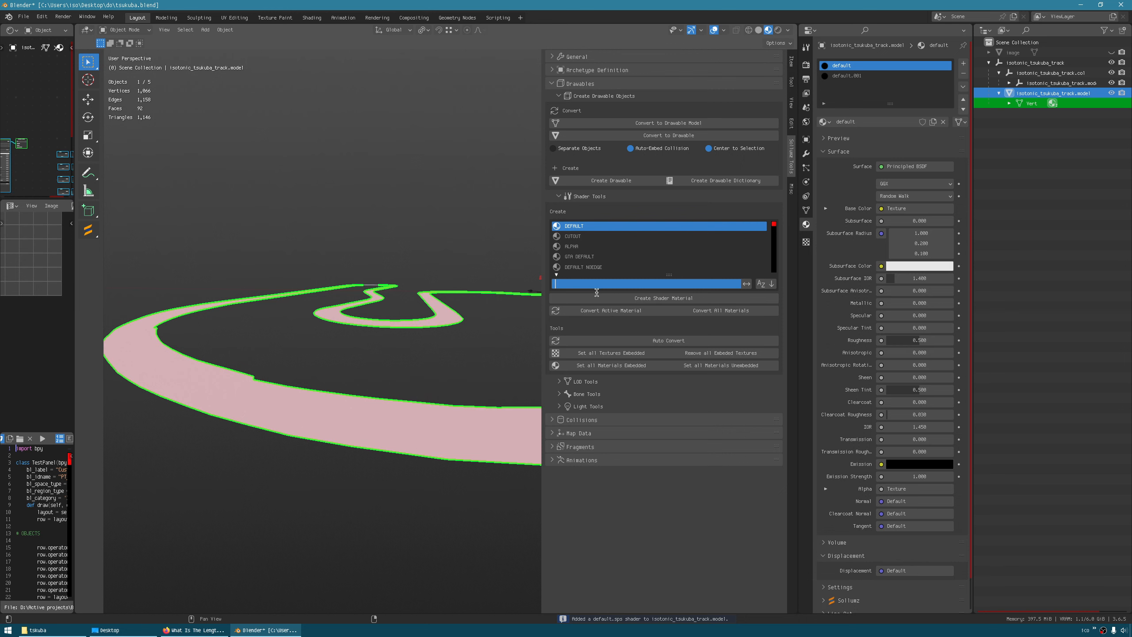
type("emi")
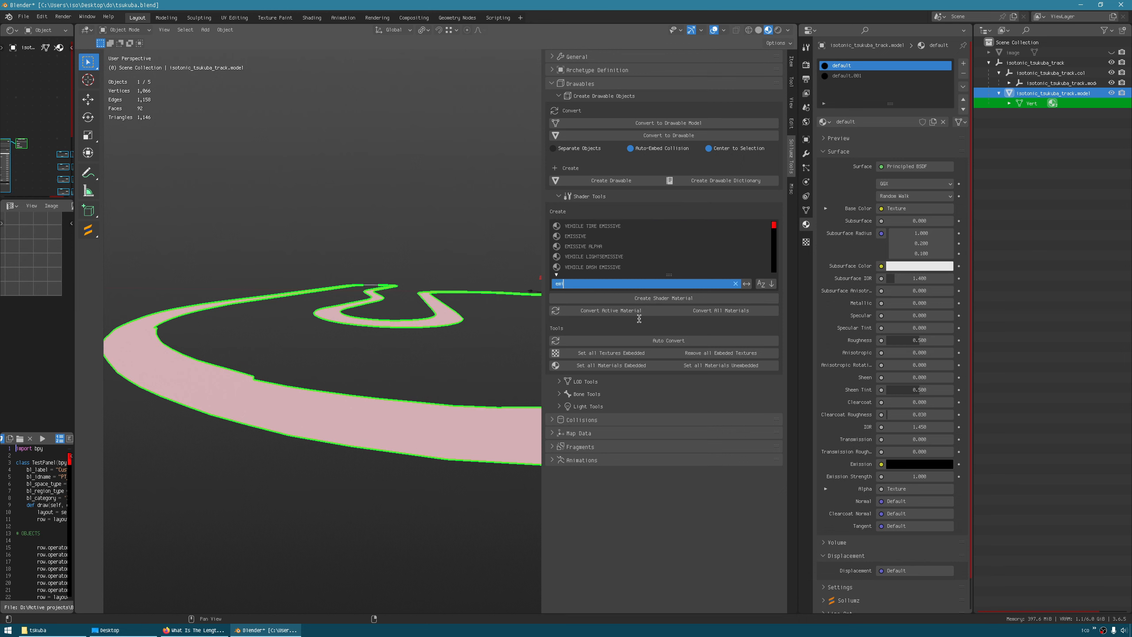
left_click(584, 246)
left_click(582, 236)
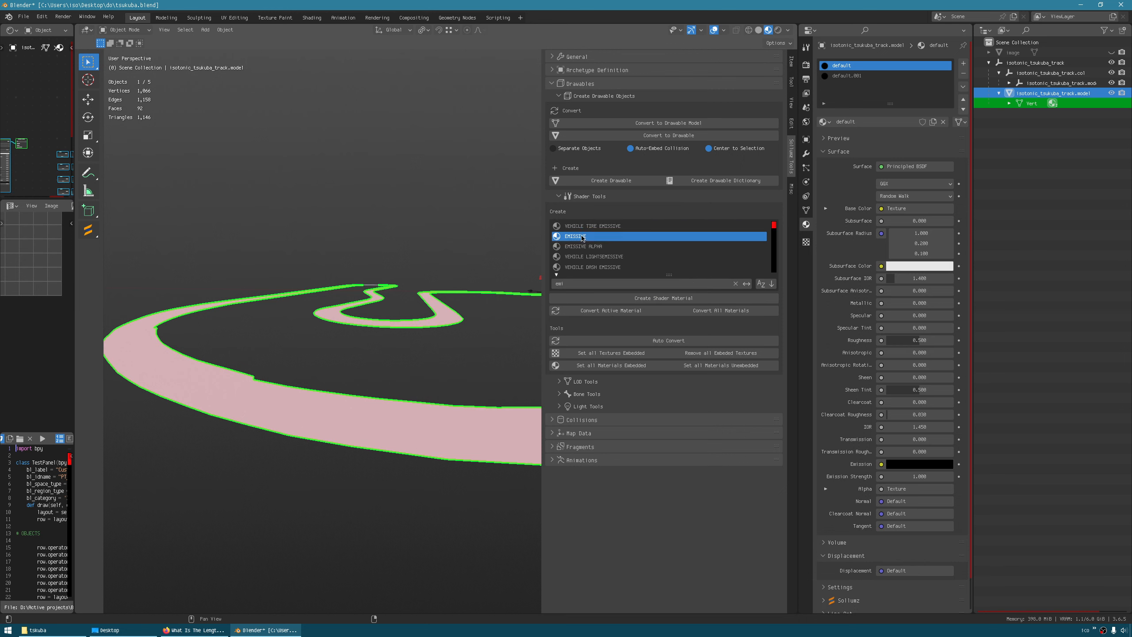
left_click(643, 299)
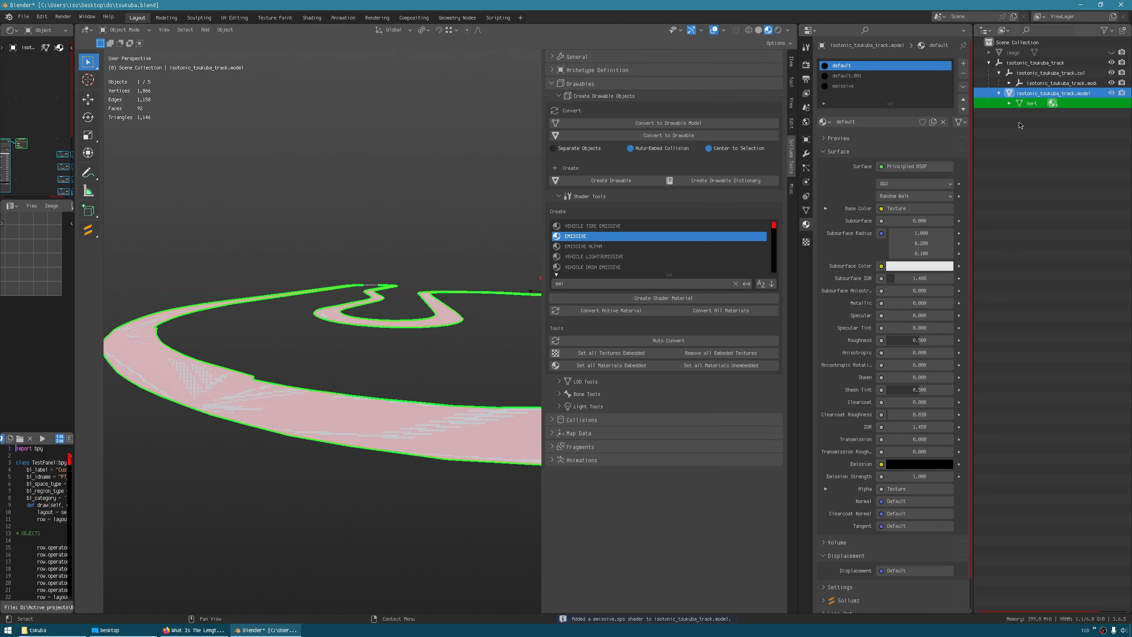
Expand the materials under the track model's mesh, select the default material and save the file.
left_click(1028, 147)
left_click(1010, 103)
left_click(1045, 114)
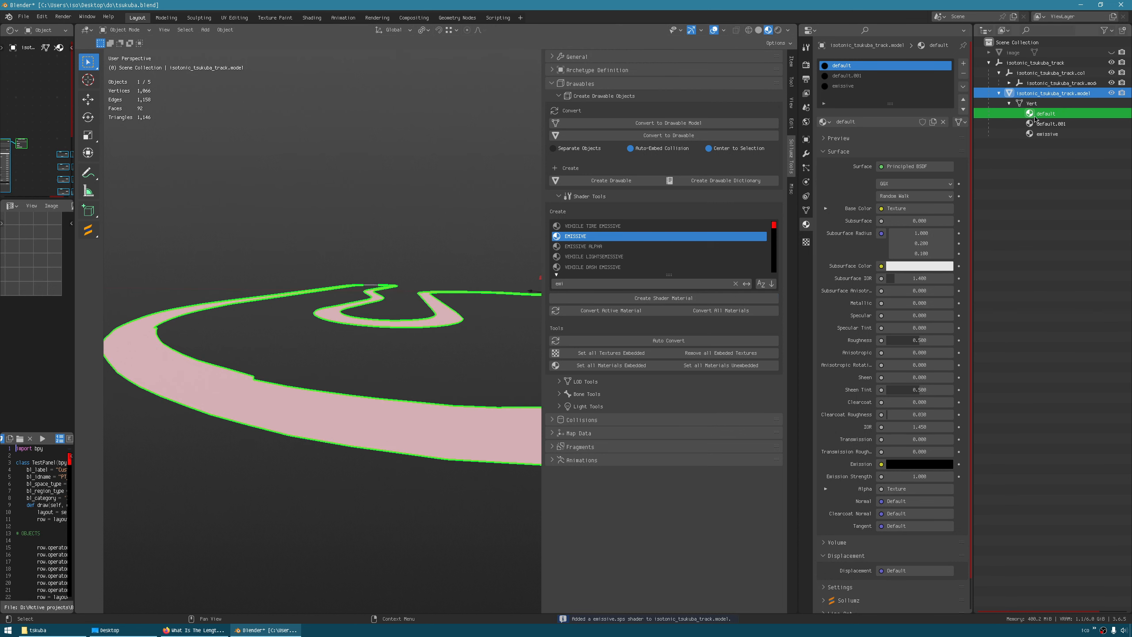
middle_click_drag(352, 365, 370, 383)
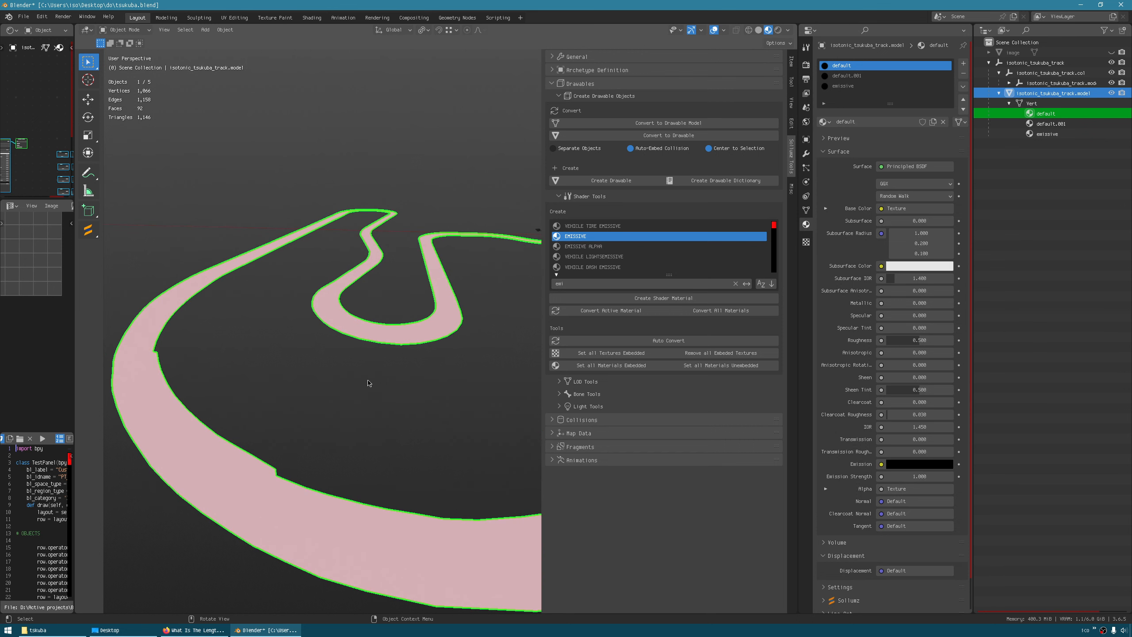
key("ctrl+s")
Hide the 3D viewport's sidebar and bring the whole track into view.
key("n")
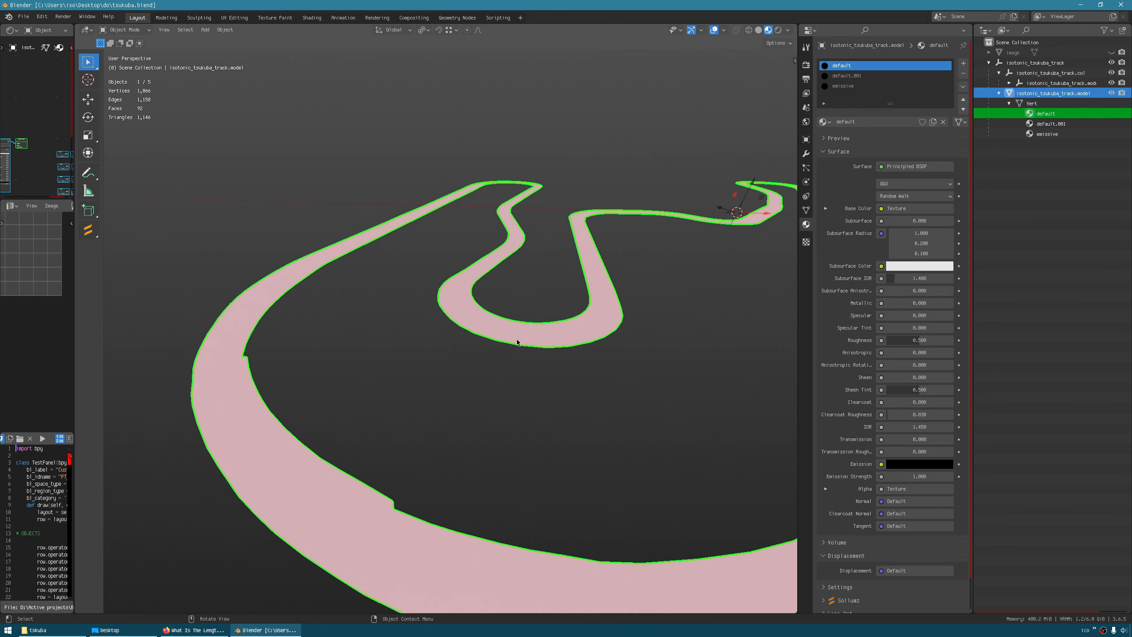
middle_click_drag(517, 342, 523, 384)
scroll(523, 453, "down", 3)
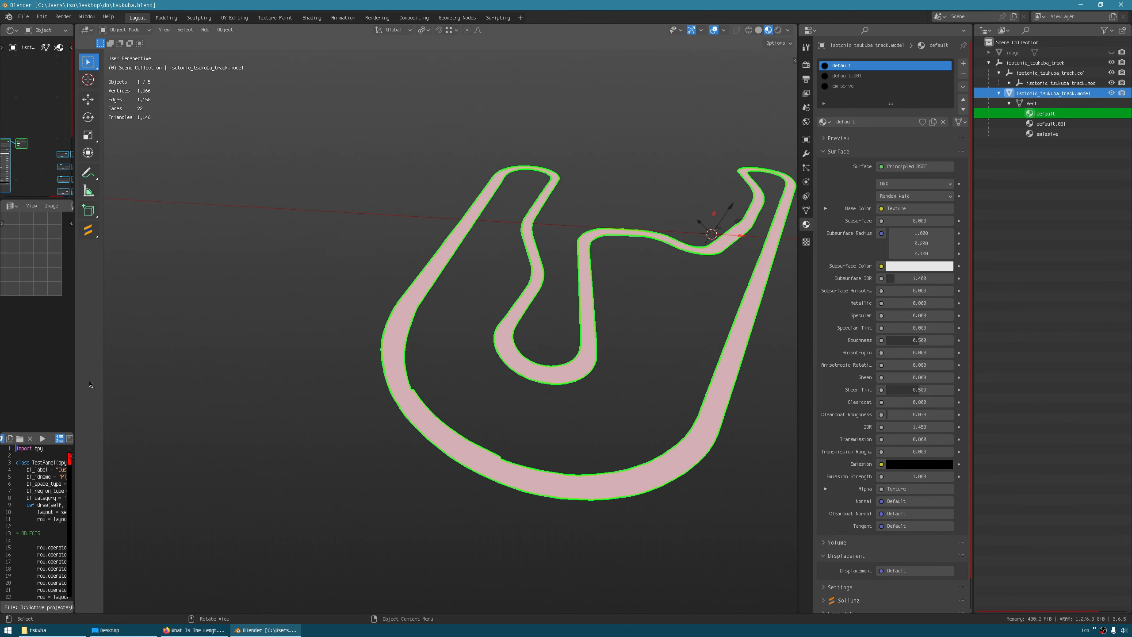
Widen the column holding the shader node and image editors and close the script text editor area beneath them.
left_click_drag(74, 390, 333, 383)
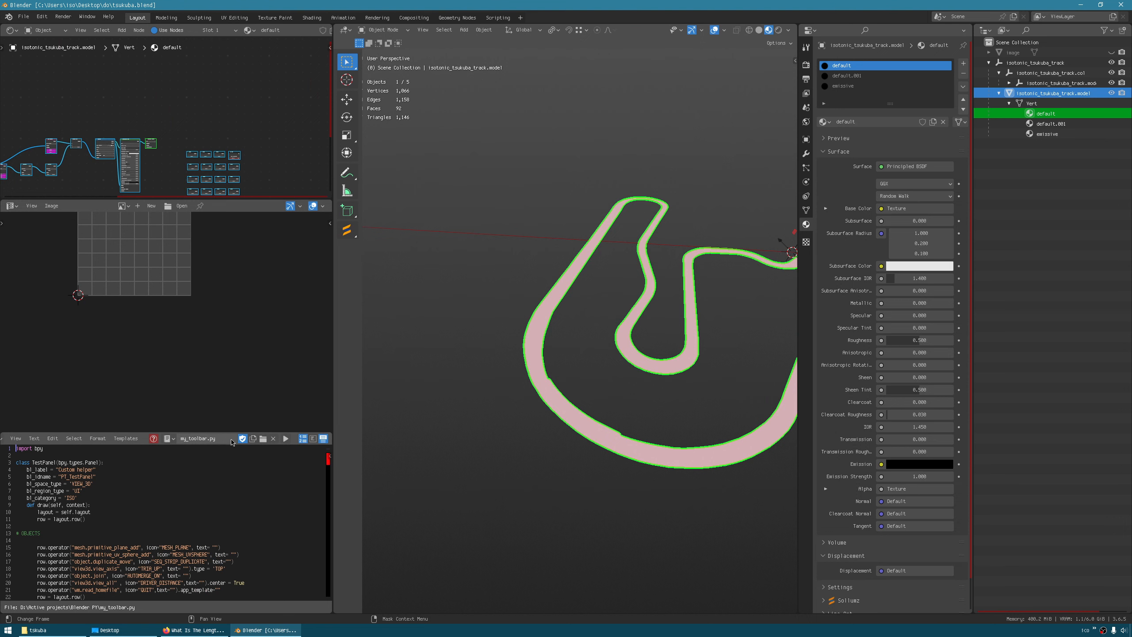
right_click(286, 439)
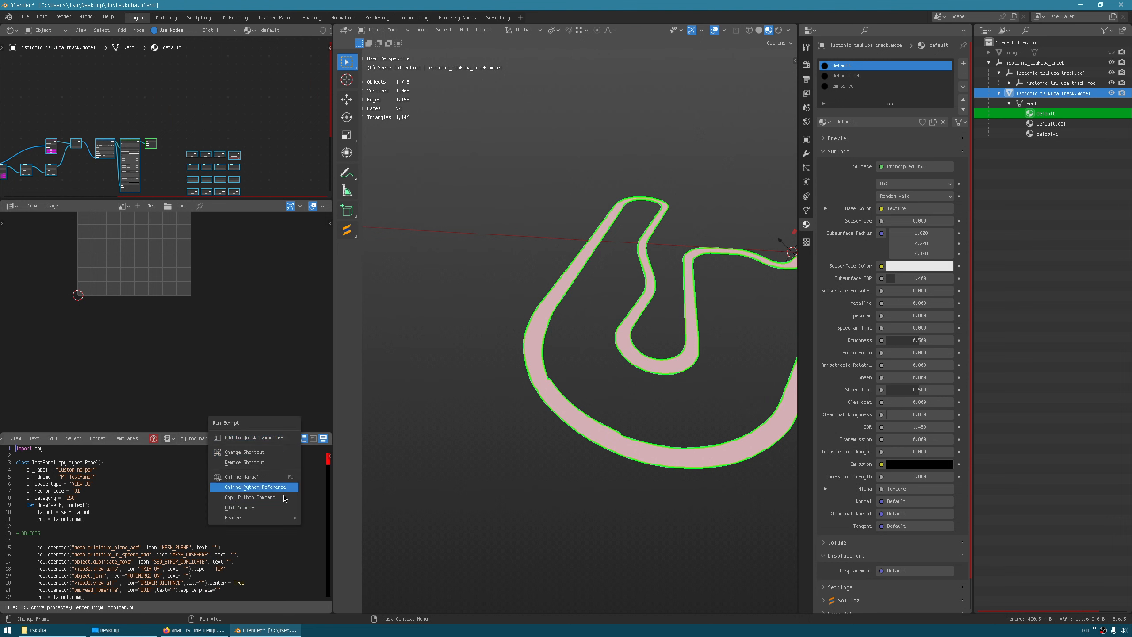
mouse_move(286, 517)
left_click(339, 519)
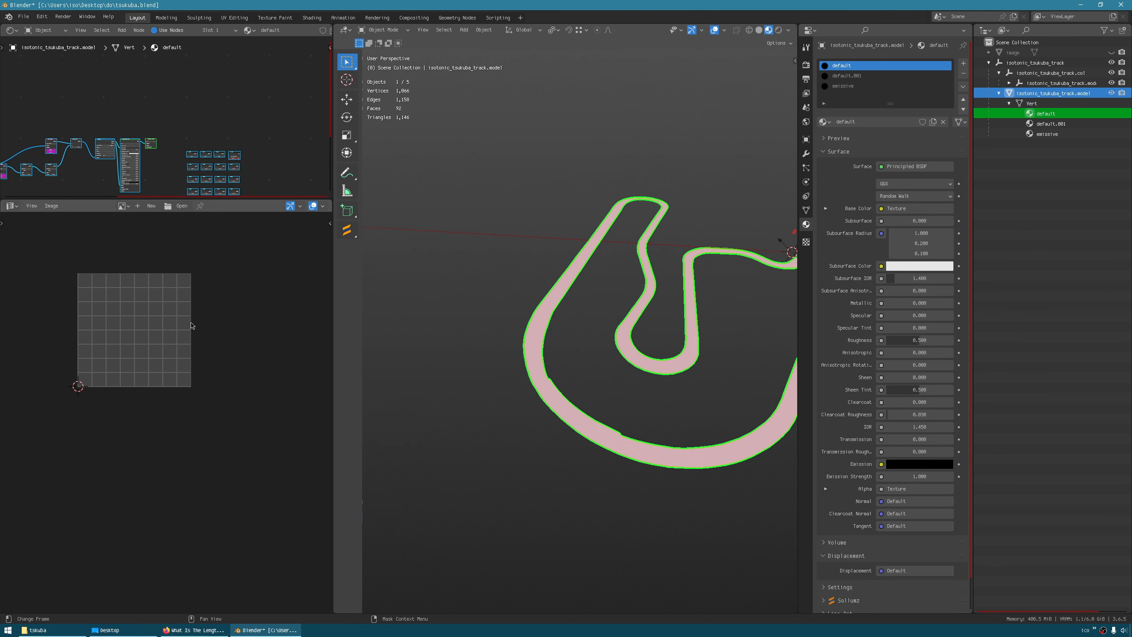
Make the shader node editor taller by lowering its border with the image editor beneath it.
left_click_drag(242, 201, 244, 297)
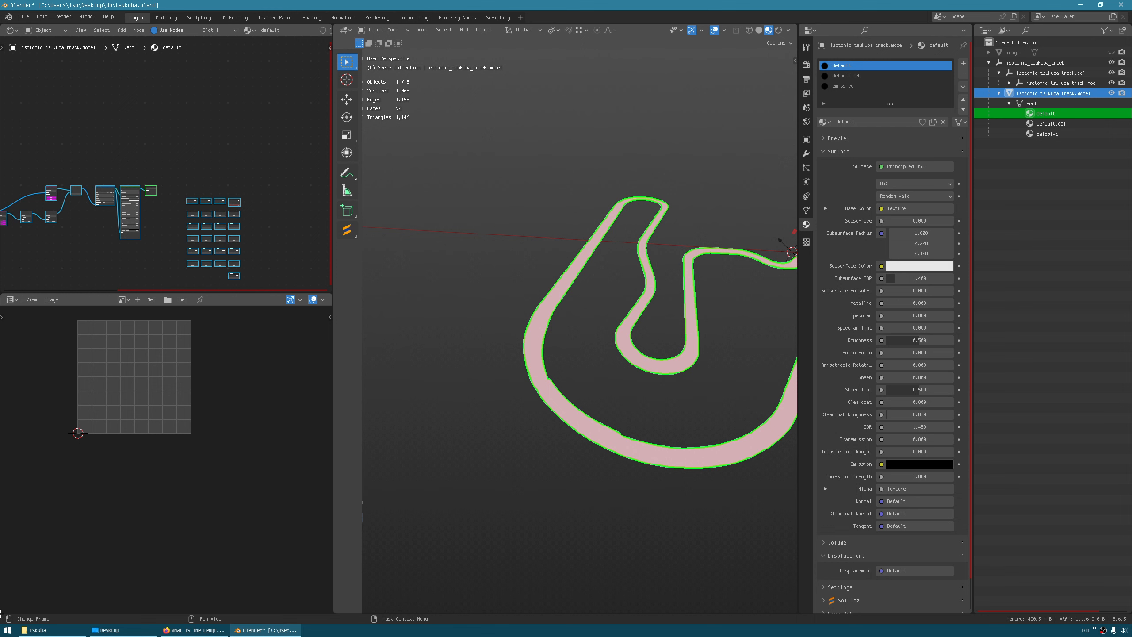
left_click_drag(4, 610, 15, 417)
left_click(14, 413)
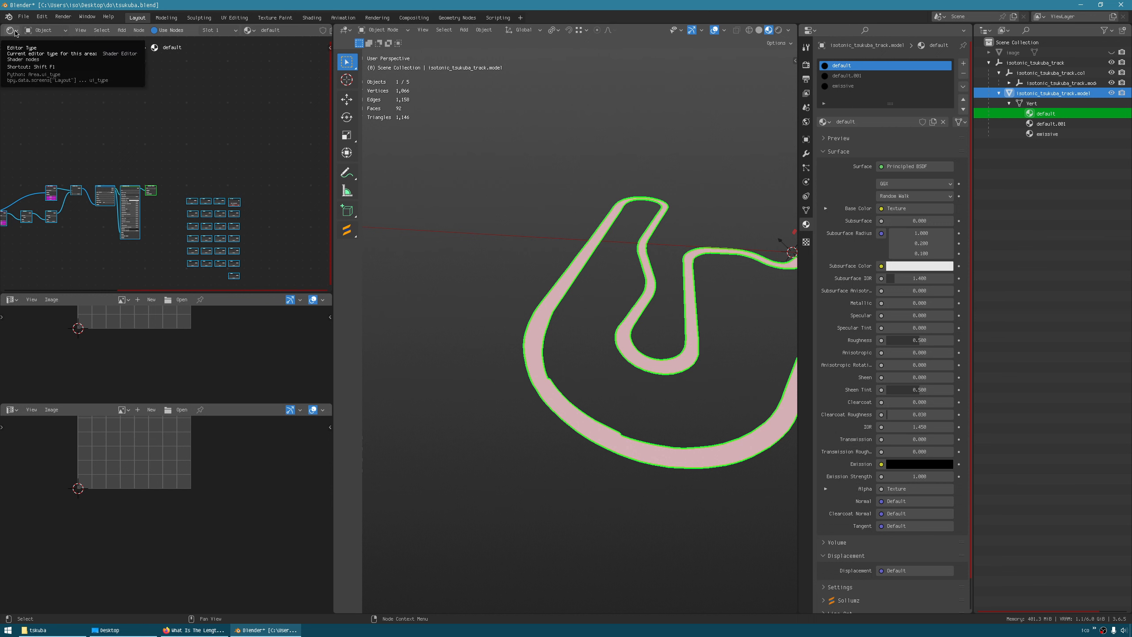
right_click(219, 413)
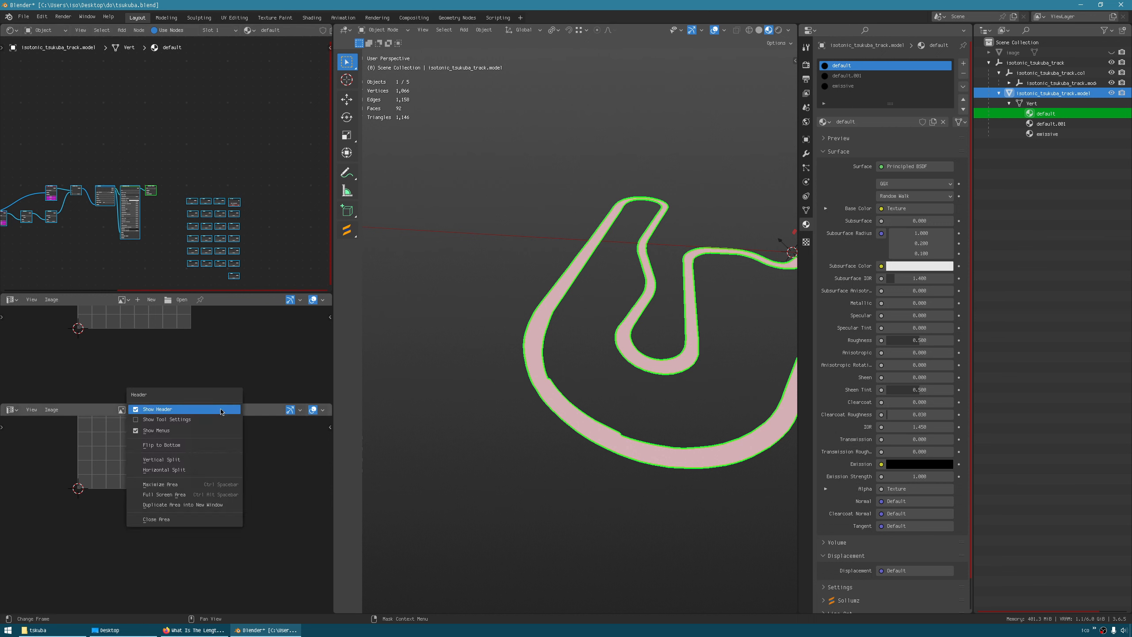
left_click(208, 519)
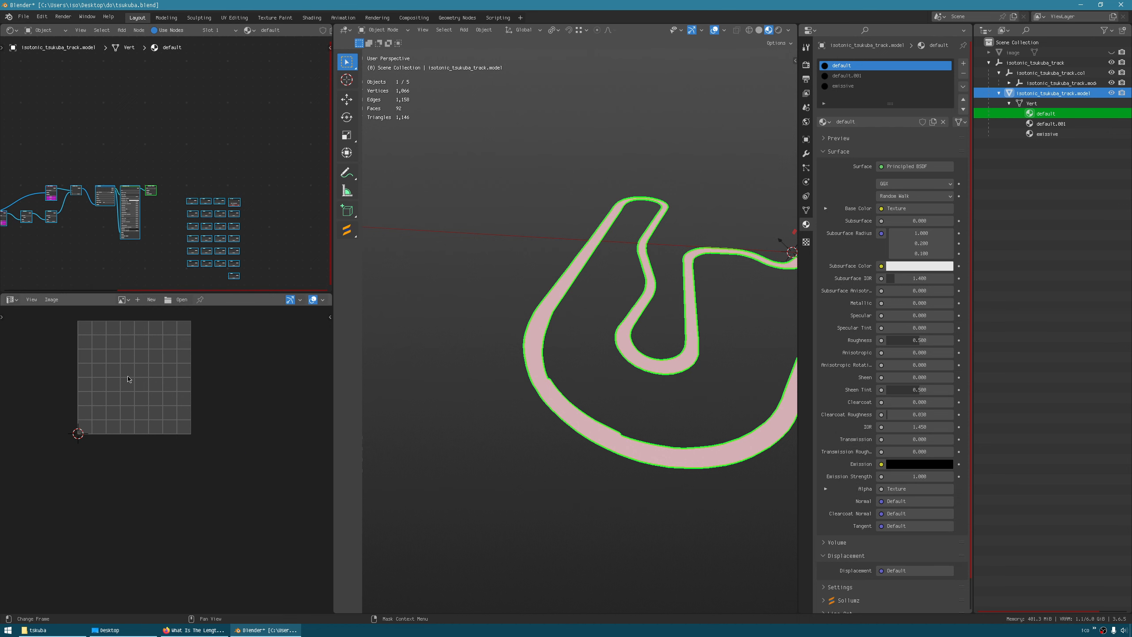
Rename the track model's materials default and default.001 as track and kerb.
middle_click_drag(170, 148, 219, 139)
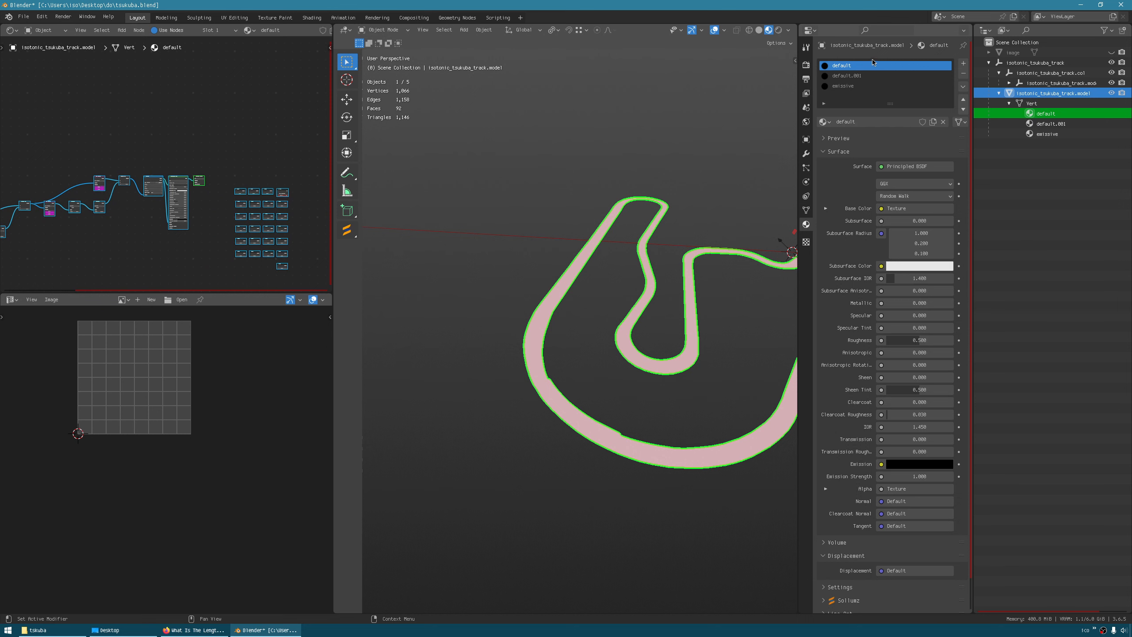
double_click(840, 66)
type("track")
key("Return")
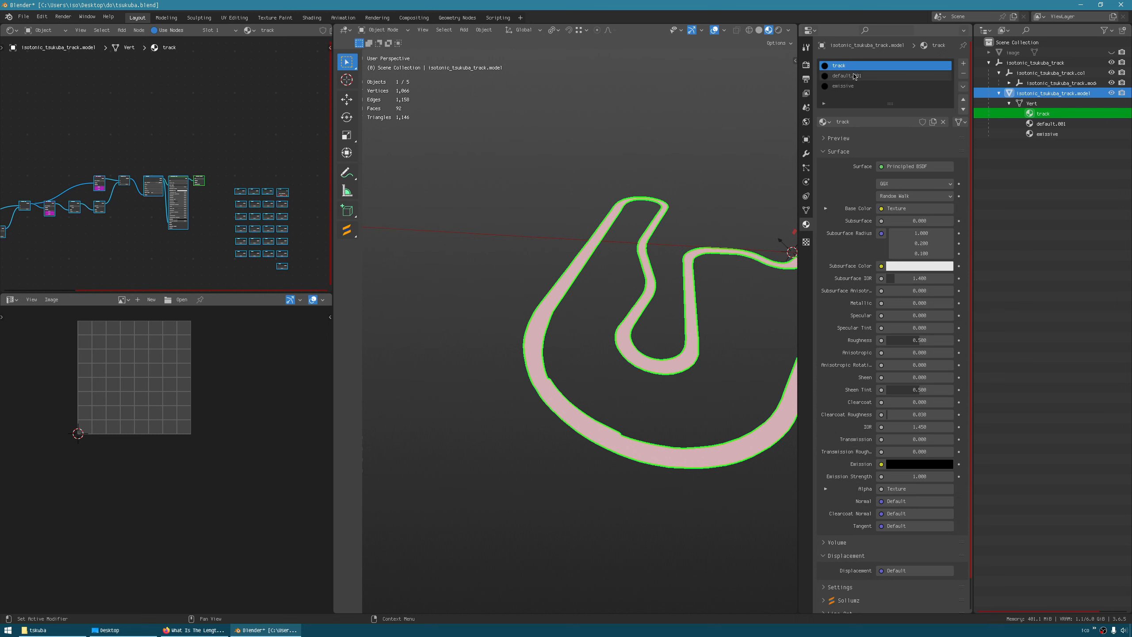
double_click(853, 75)
key("ctrl+a")
key("BackSpace")
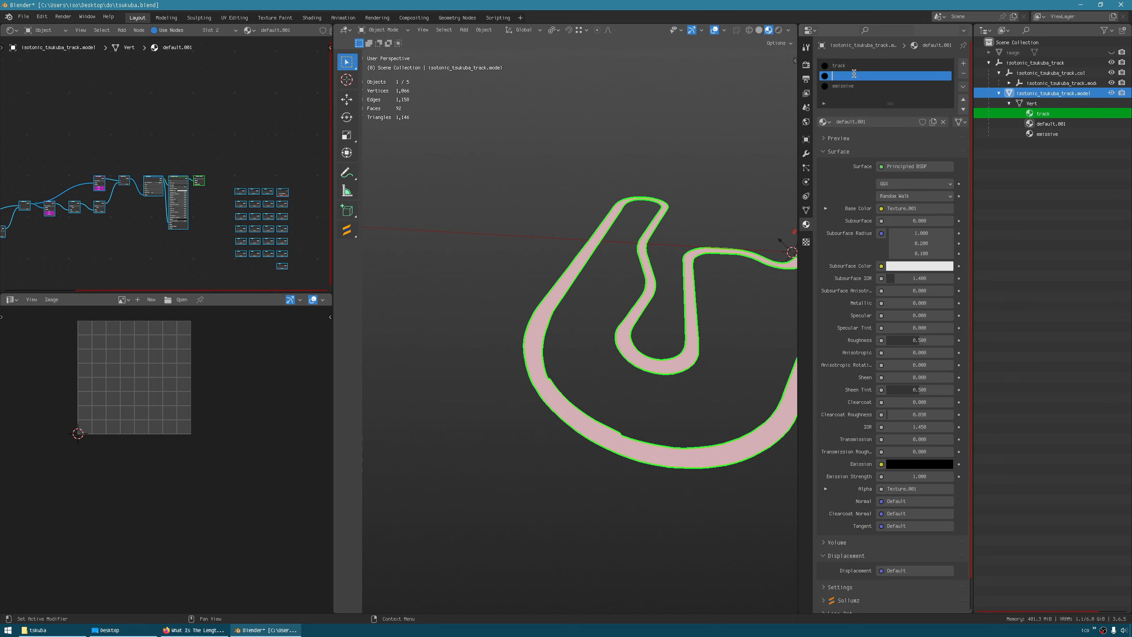
type("kerb")
key("Return")
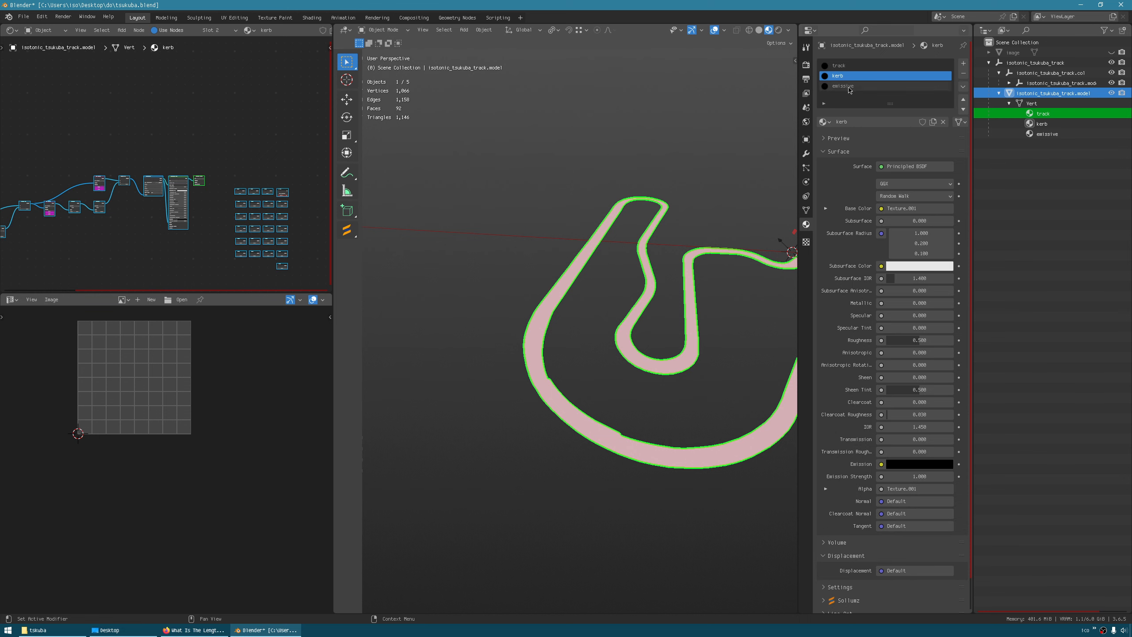
Rename the emissive material of the track model as edge.
double_click(849, 86)
key("ctrl+a")
key("BackSpace")
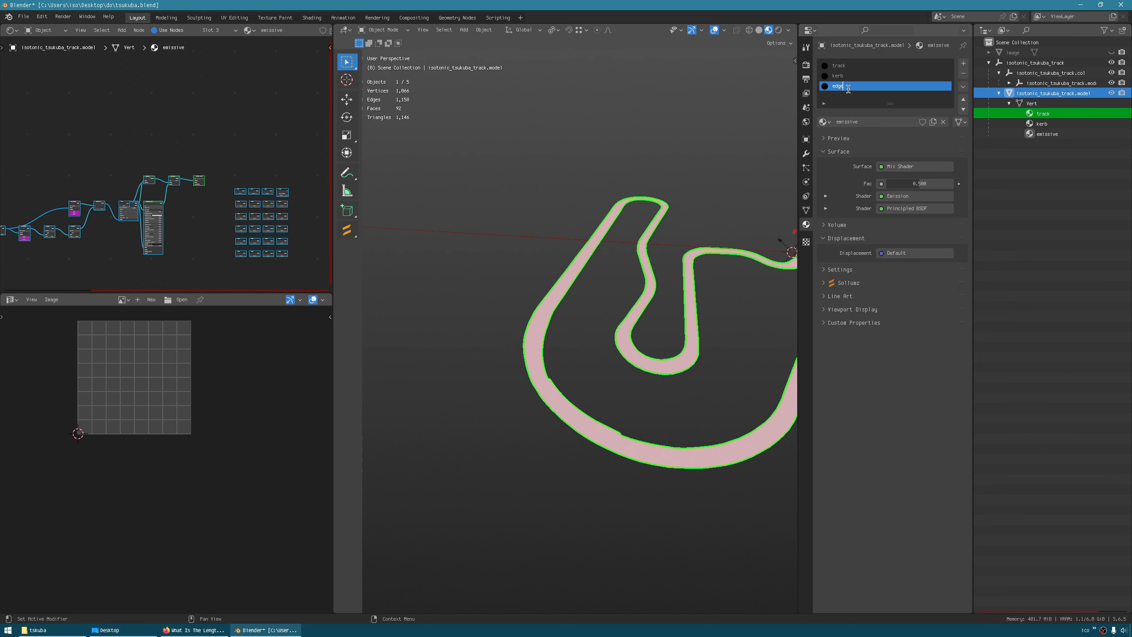
key("Return")
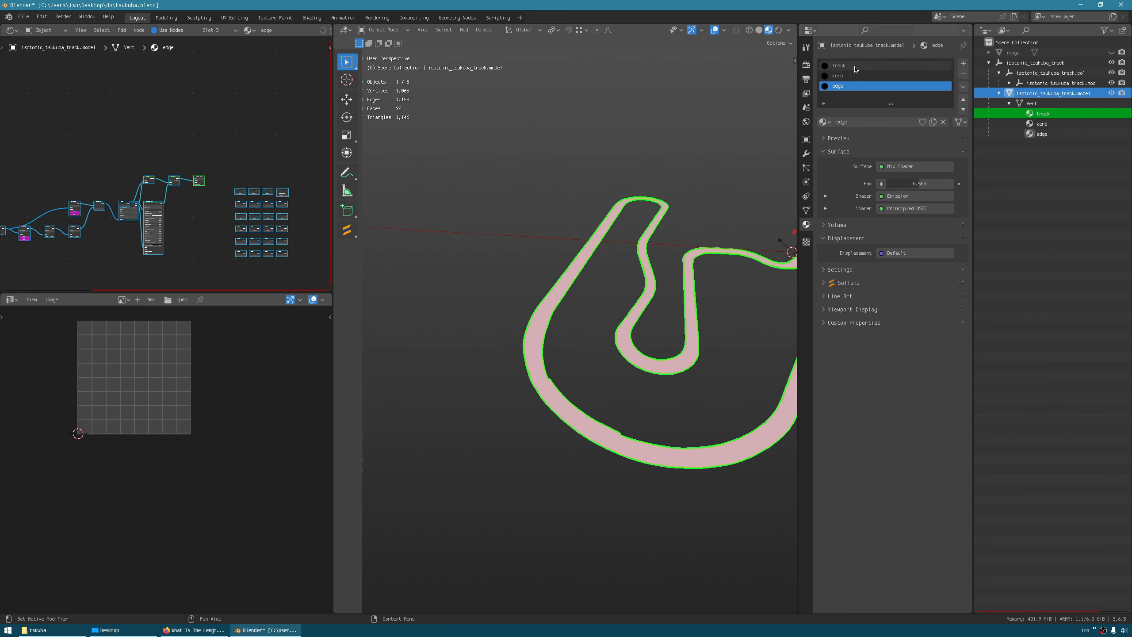
Load concrete_clean_light_scratches_dar_gray.dds from the concrete textures folder into the track material's Texture node.
left_click(847, 65)
scroll(173, 208, "up", 4)
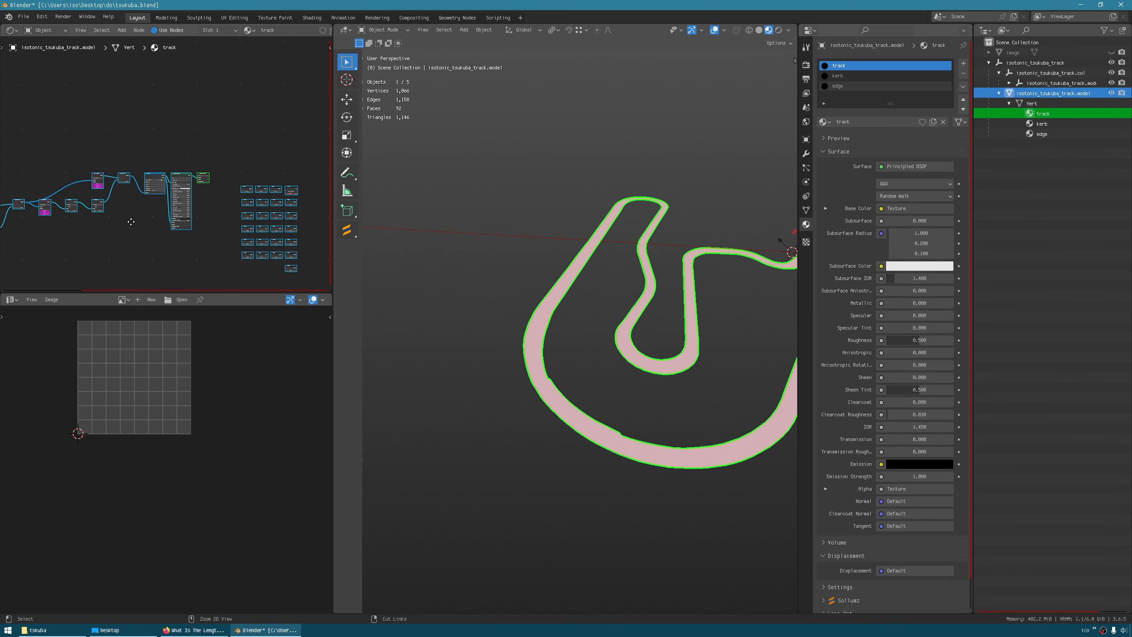
middle_click_drag(146, 212, 174, 253)
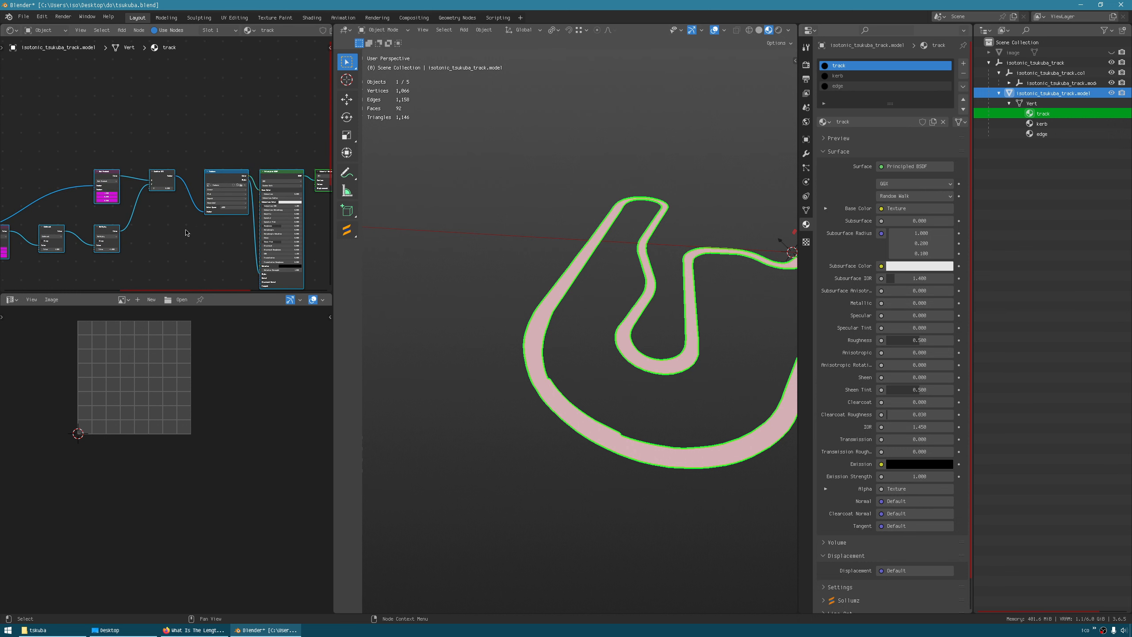
scroll(210, 219, "up", 4)
left_click(286, 124)
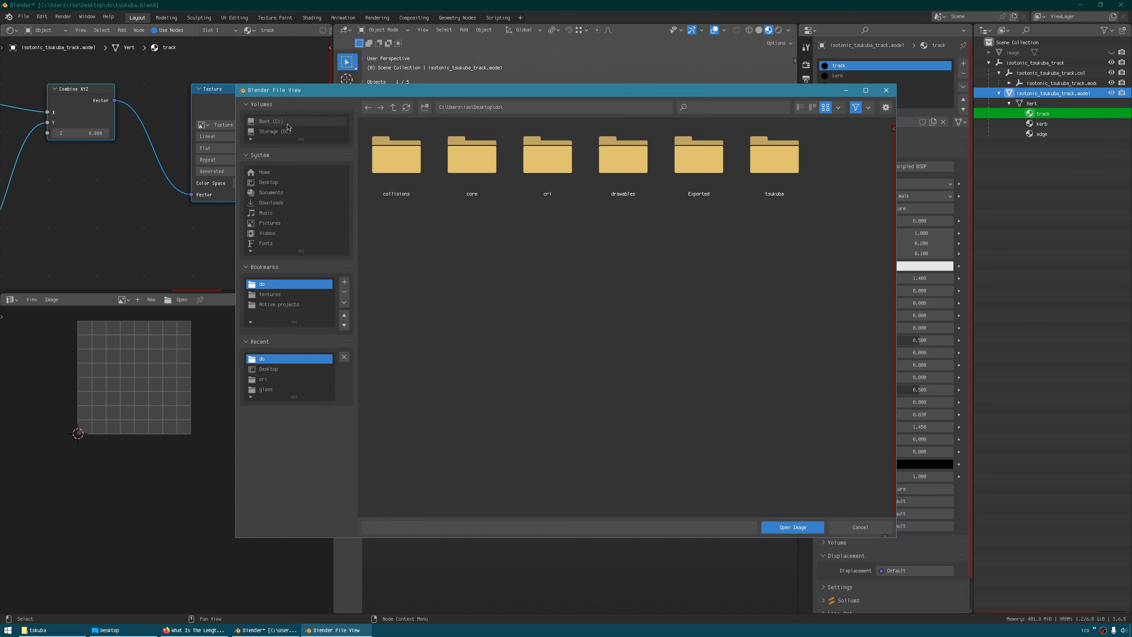
left_click(285, 294)
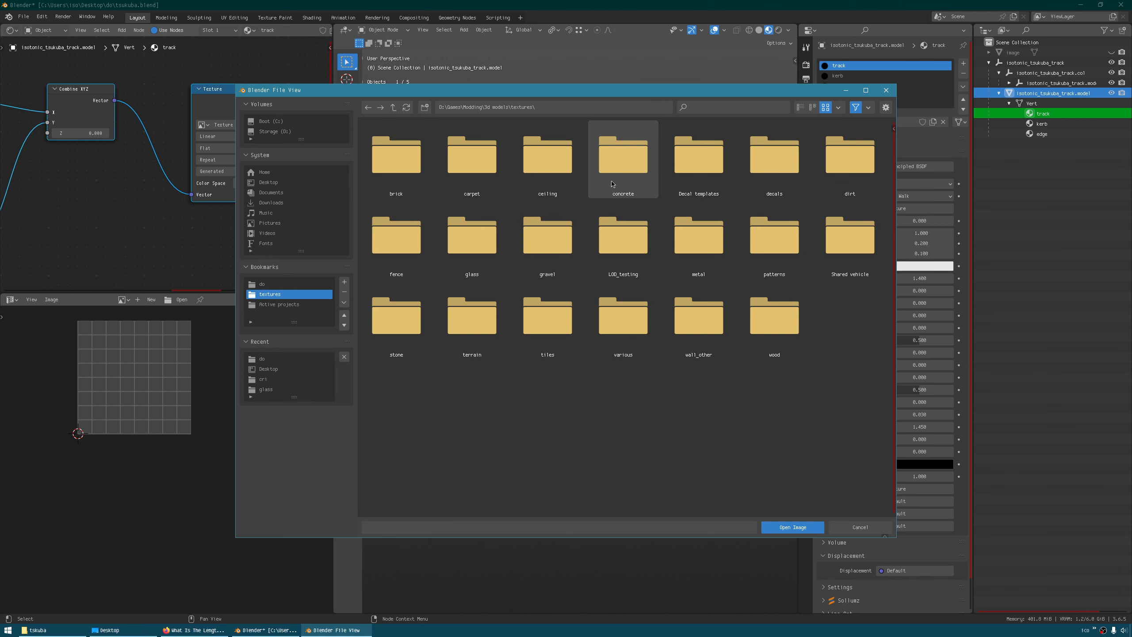
double_click(621, 165)
double_click(774, 396)
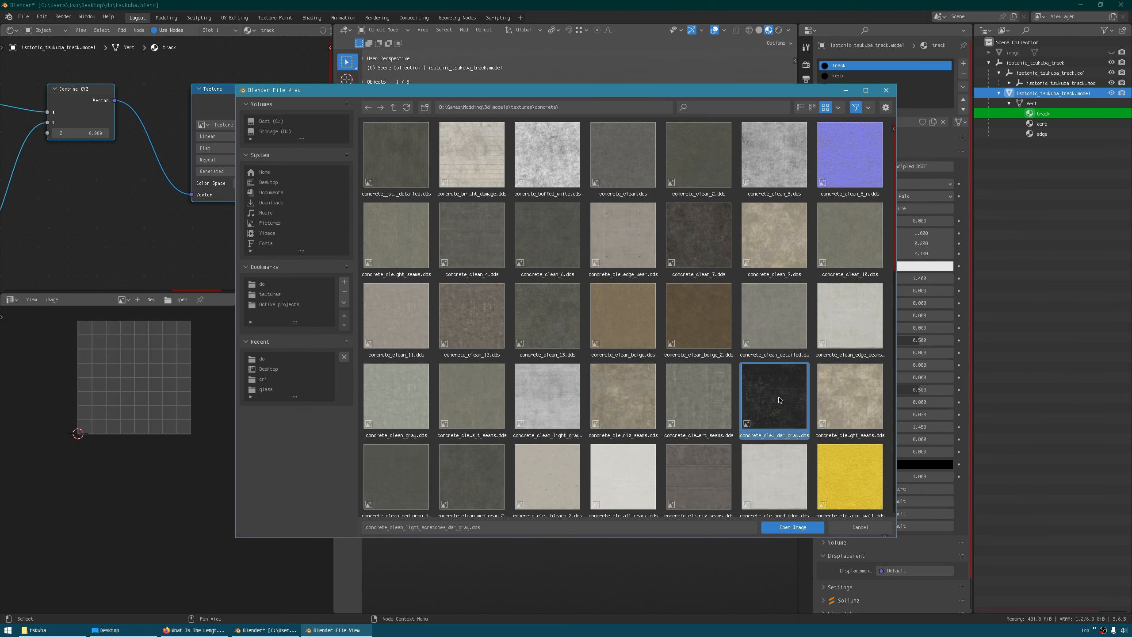
Unwrap all faces of the track model in Edit Mode with Smart UV Project at its 66° angle limit.
middle_click_drag(465, 355, 541, 369)
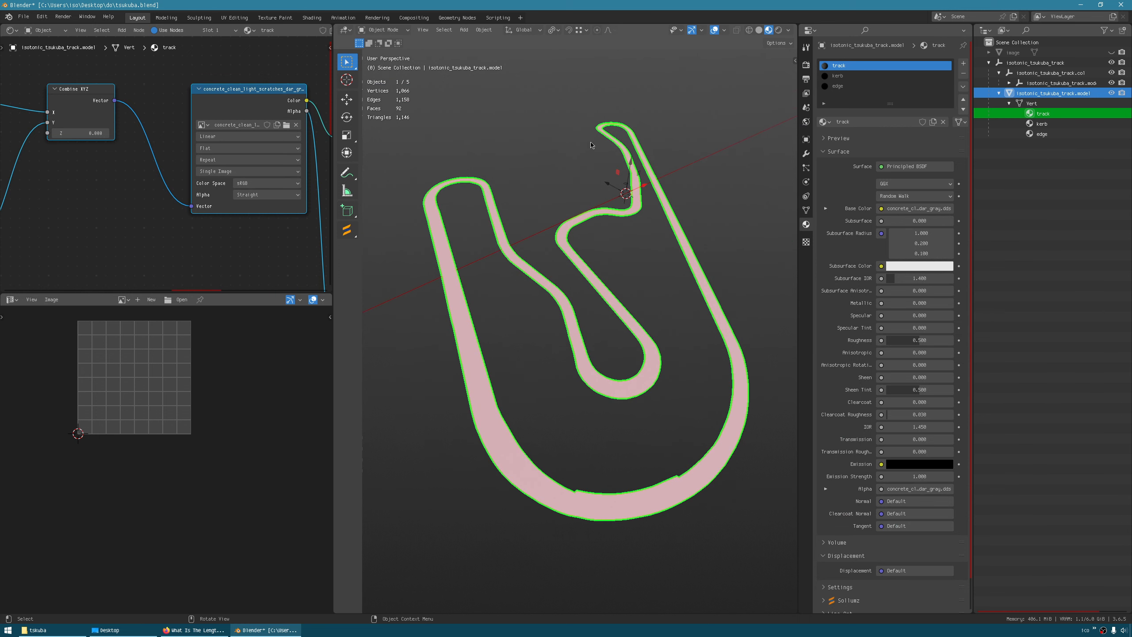
middle_click_drag(638, 280, 594, 315)
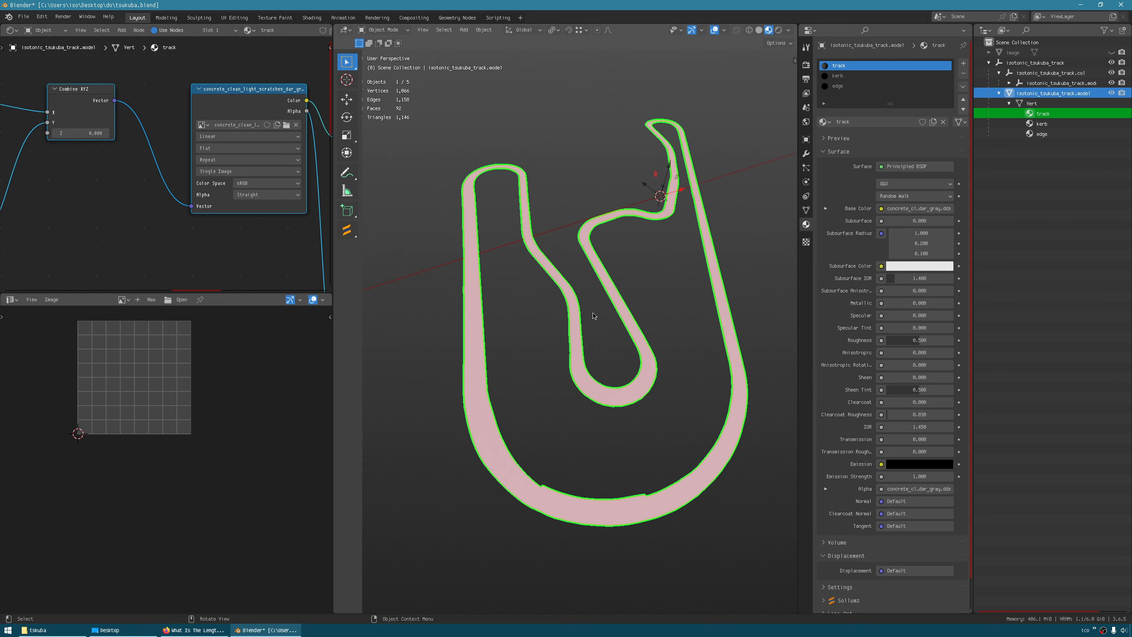
key("Tab")
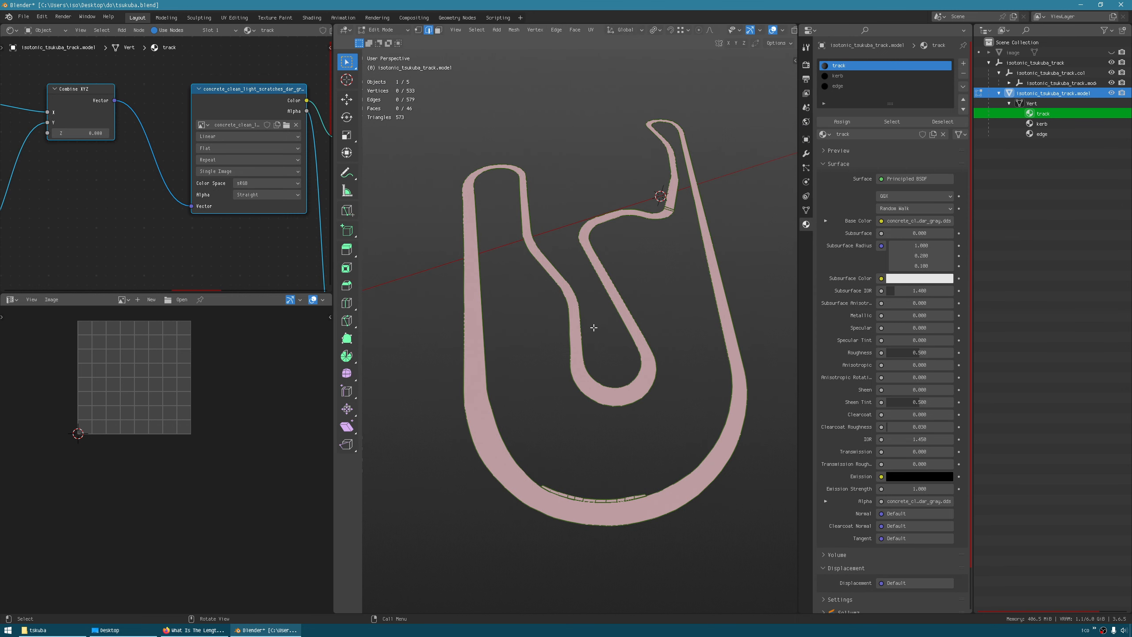
left_click(439, 31)
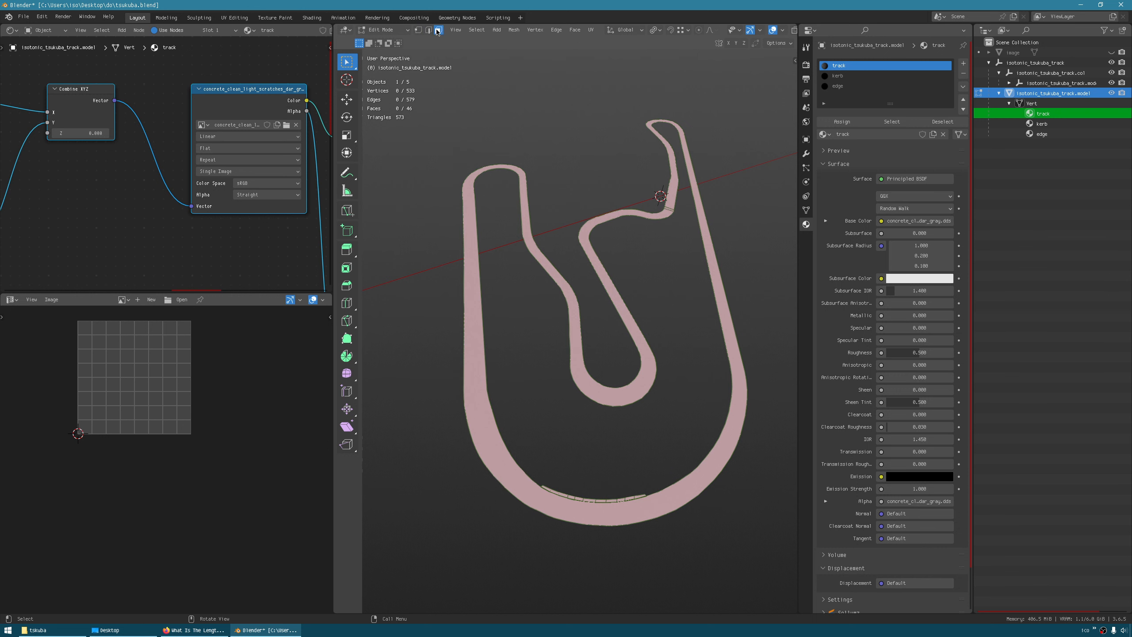
key("a")
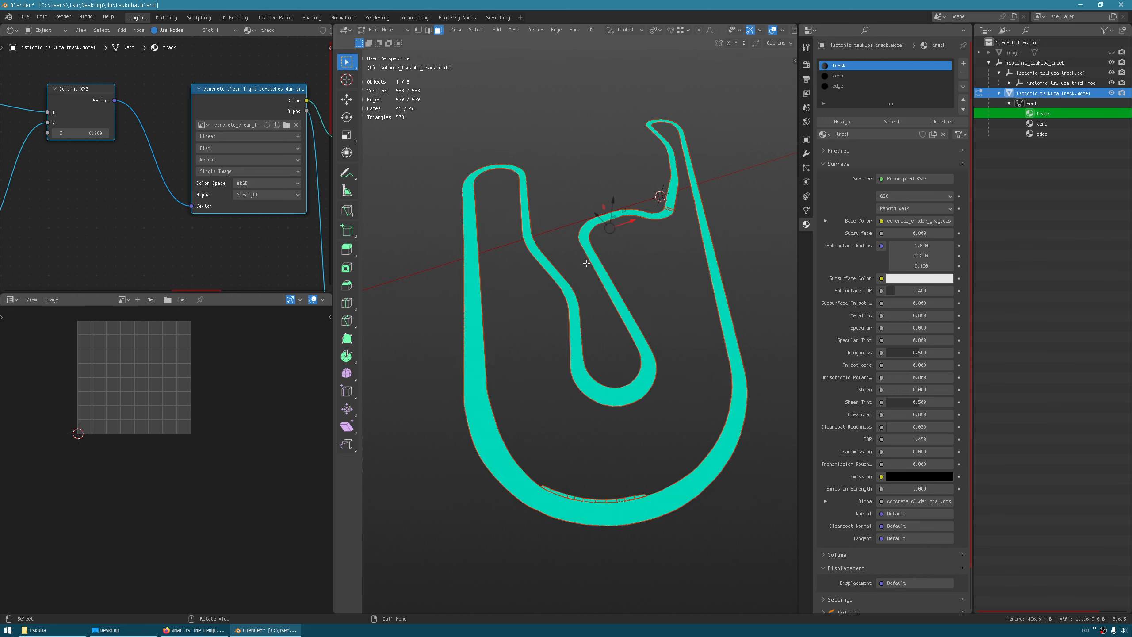
left_click(591, 30)
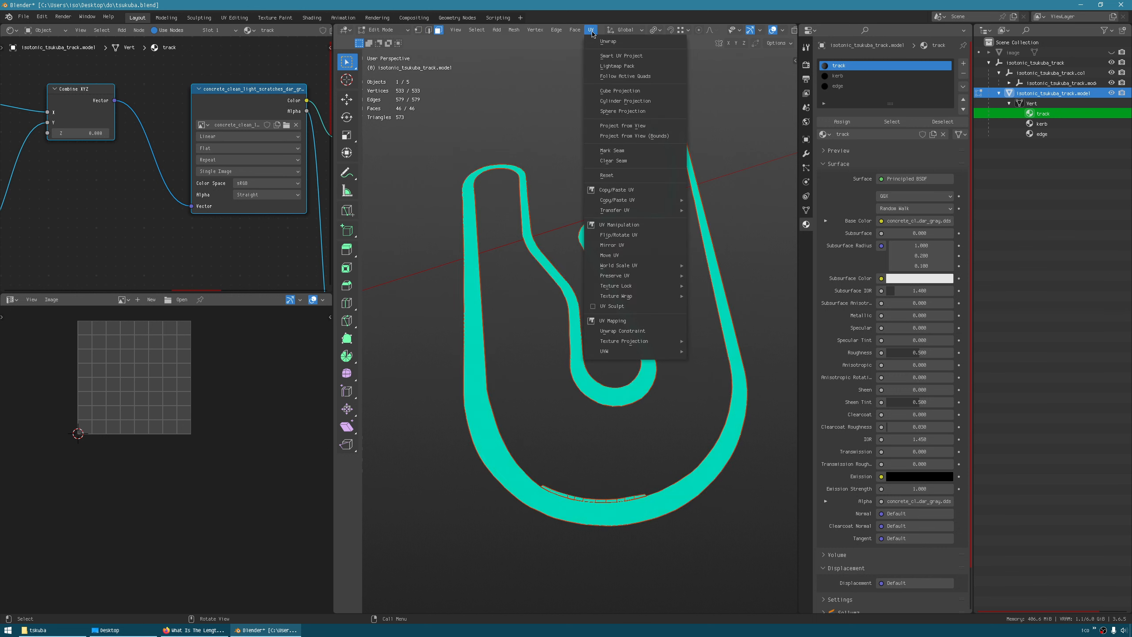
left_click(621, 56)
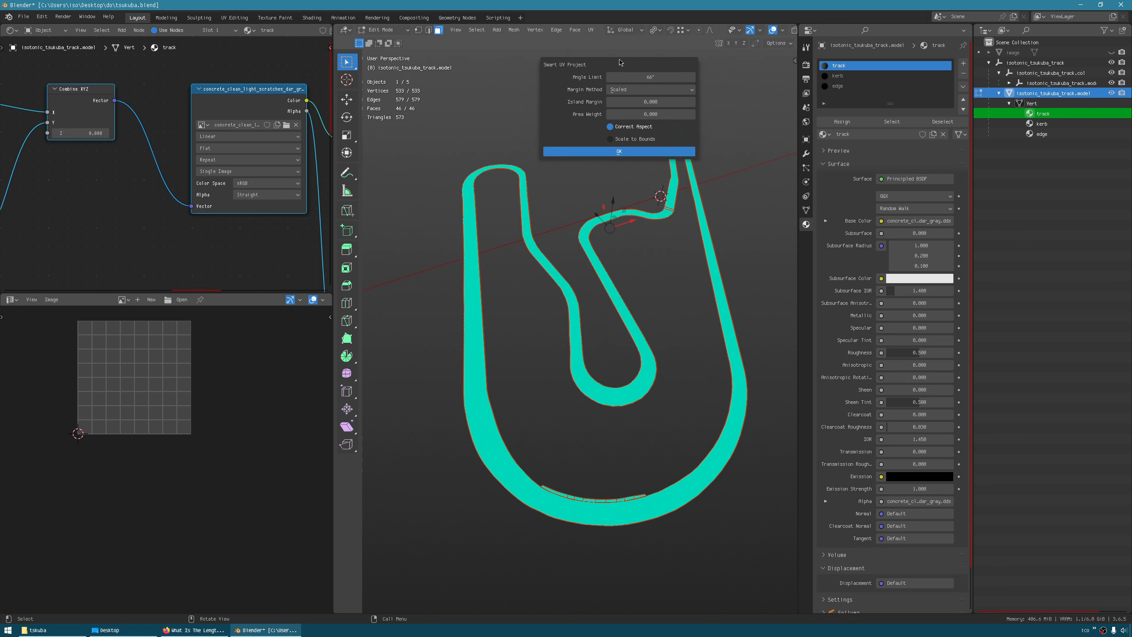
left_click(603, 148)
scroll(227, 444, "down", 4)
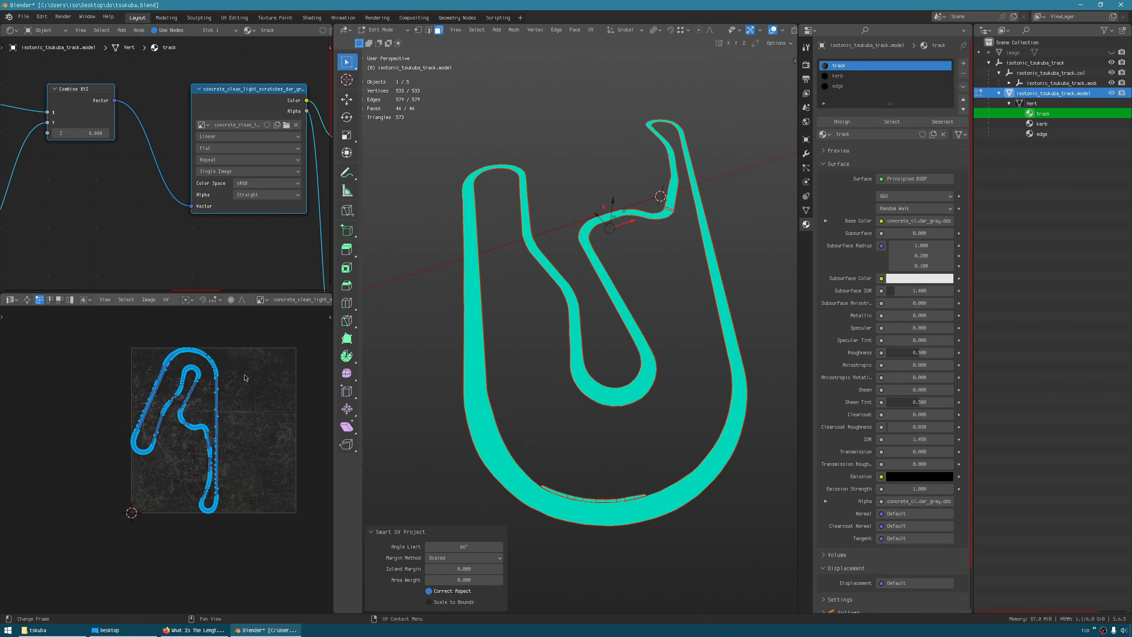
middle_click_drag(239, 417, 200, 441)
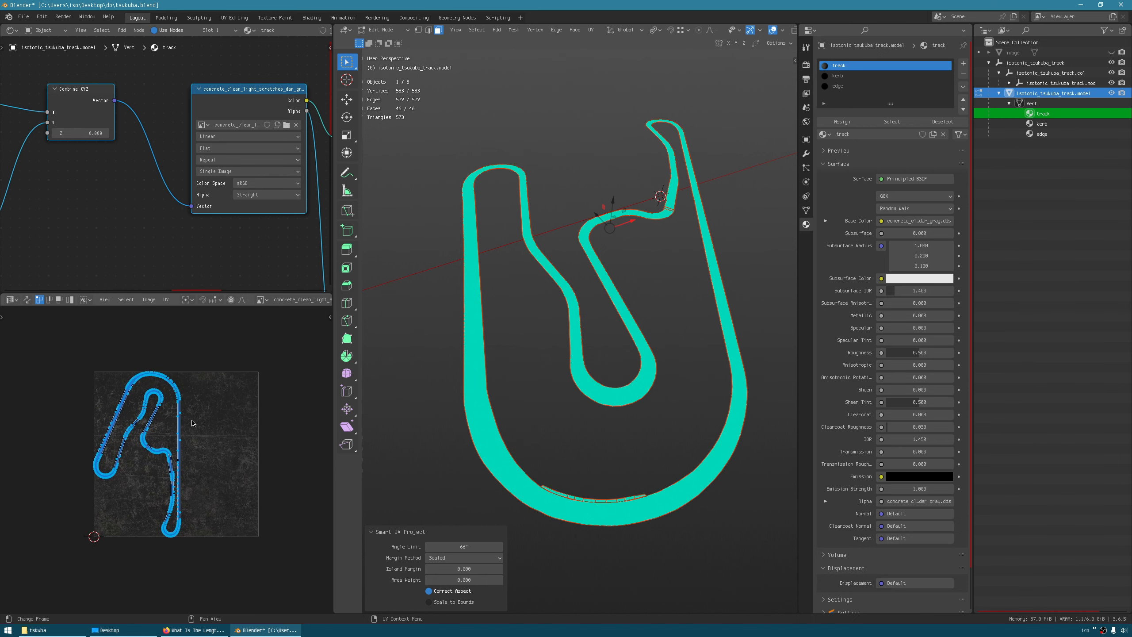
Deselect all the faces and hide the overlapping mesh under isotonic_tsukuba_track.col to expose the textured track.
middle_click_drag(474, 399, 453, 387)
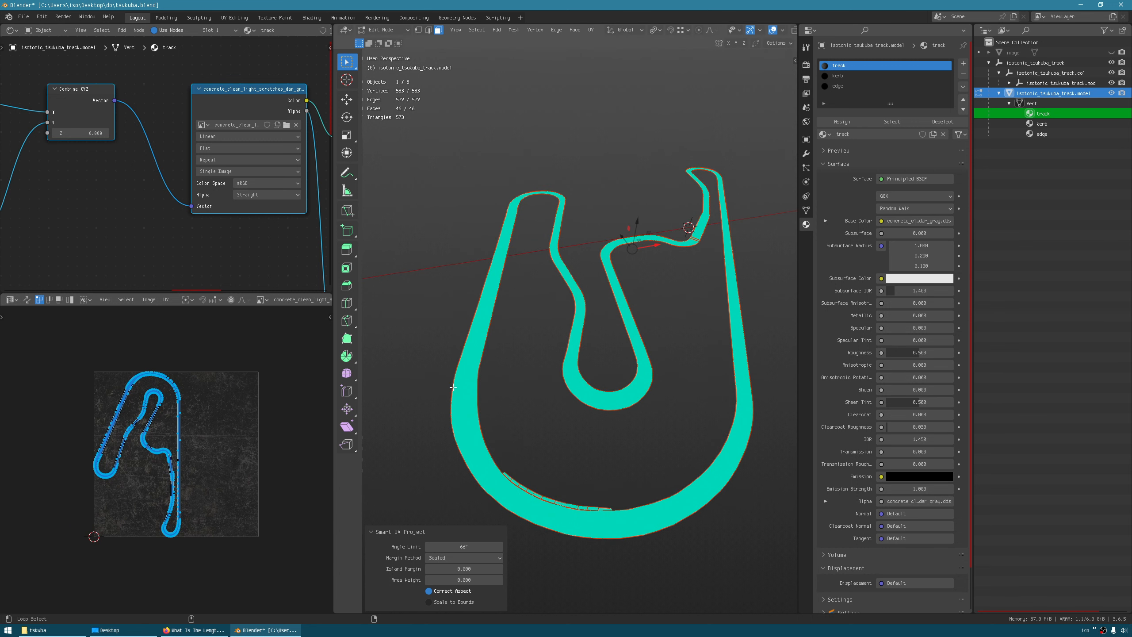
key("alt+a")
middle_click_drag(511, 389, 489, 411)
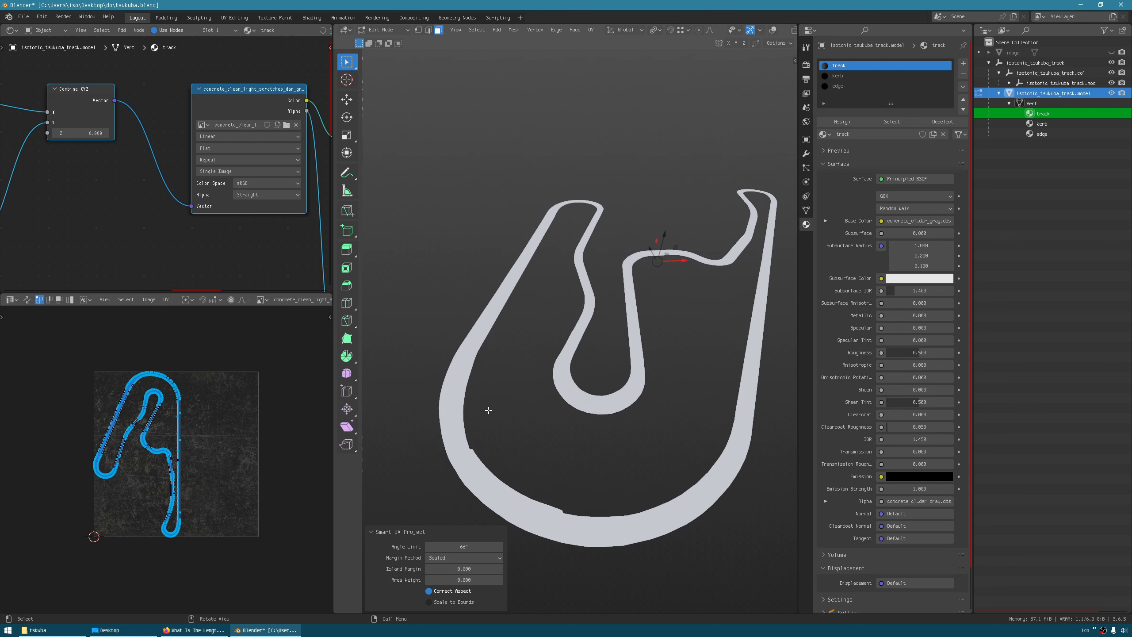
left_click(1111, 83)
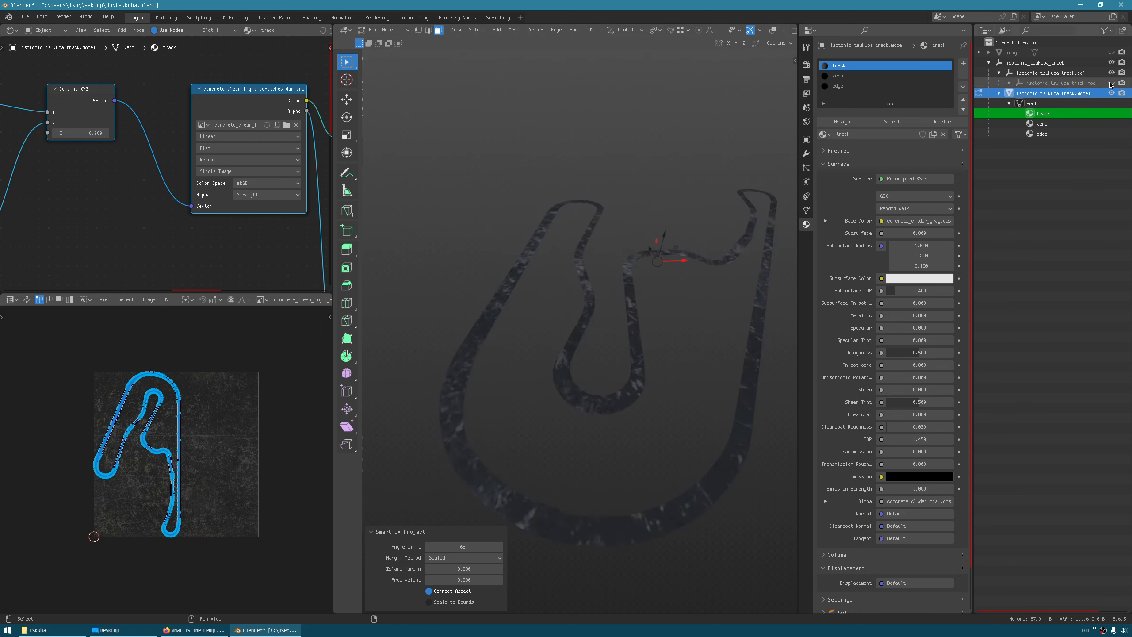
middle_click_drag(563, 355, 515, 366)
Select all the track's UVs and scale them up about 33 times so the concrete texture tiles.
middle_click_drag(221, 475, 163, 455)
key("a")
key("s")
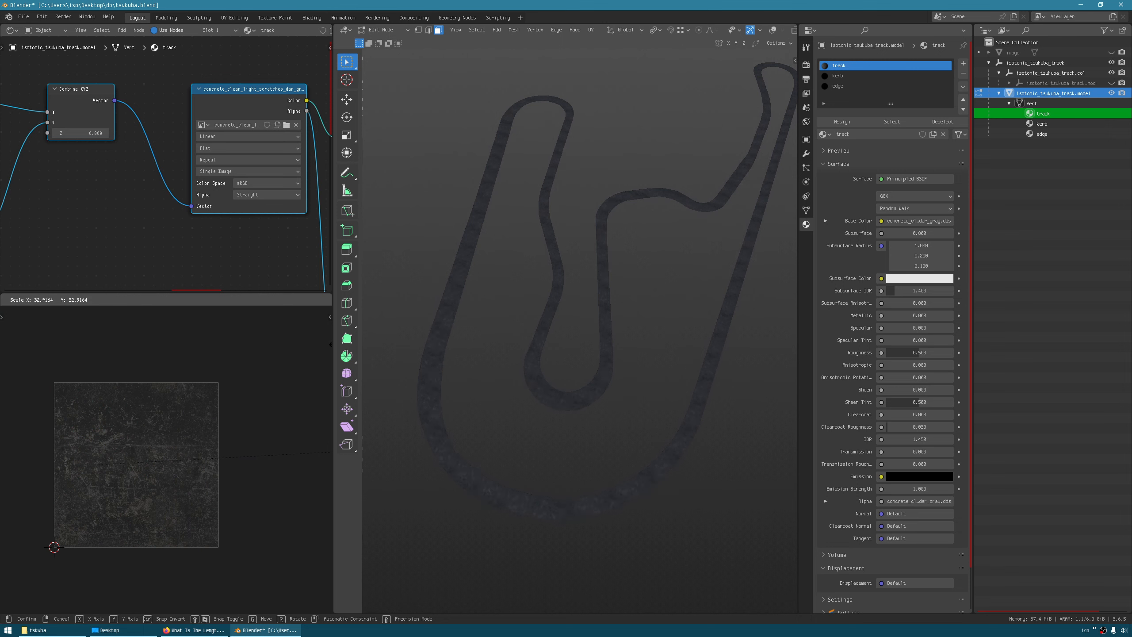
left_click(134, 318)
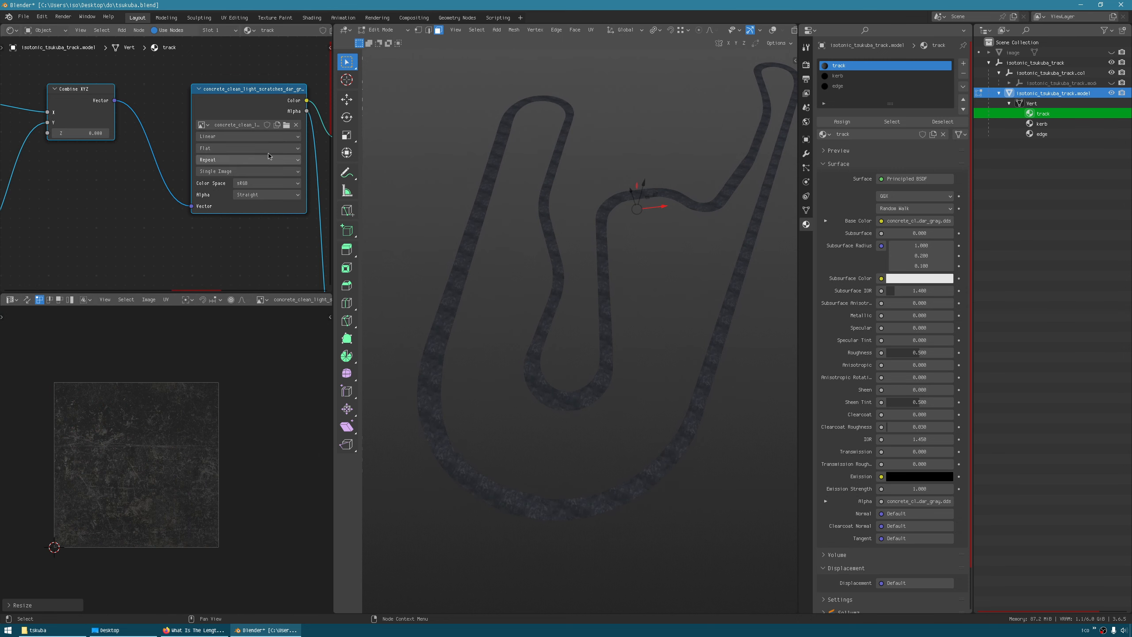
Replace the track material's texture image with concrete_clean_7.dds.
left_click(286, 124)
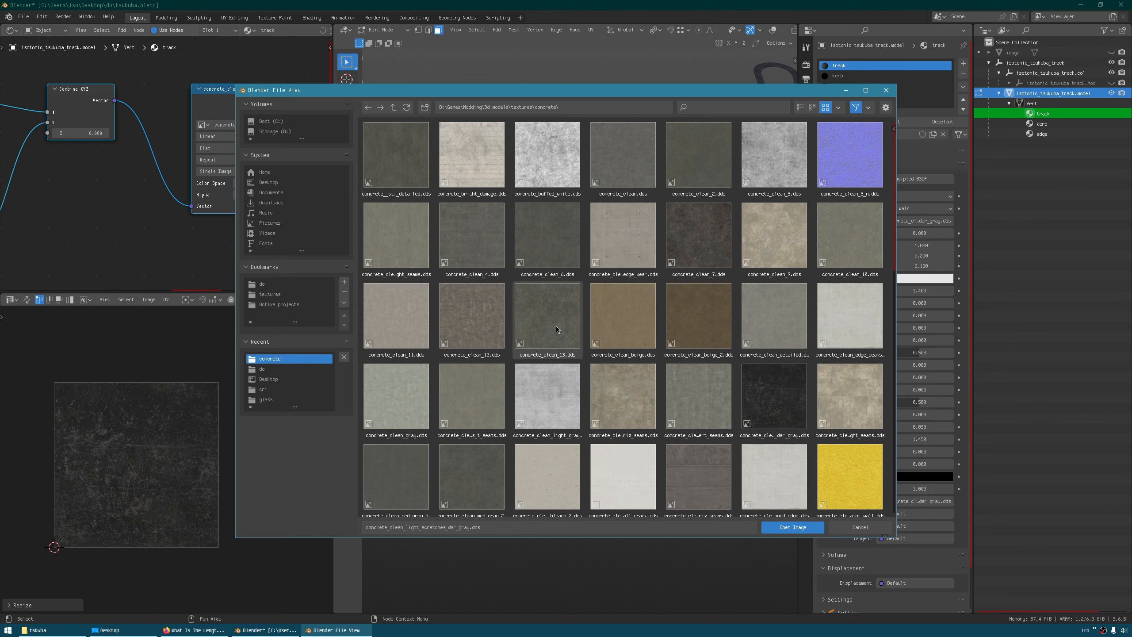
double_click(698, 247)
middle_click_drag(557, 400, 498, 409)
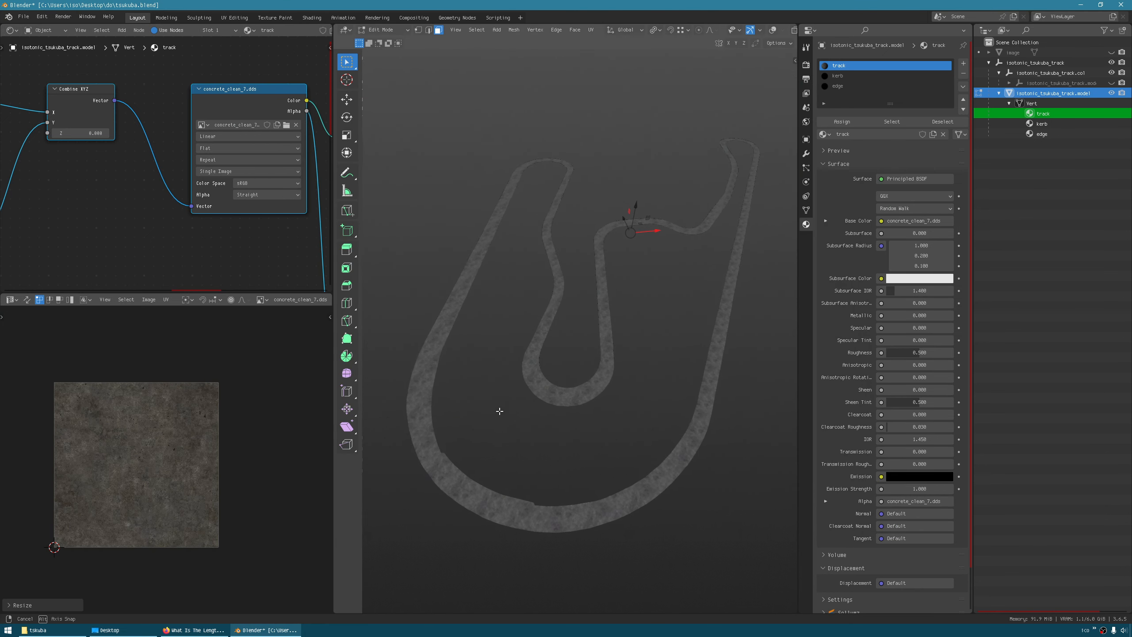
Scale the track's UVs up further to make the concrete pattern finer, judging it close up on the track surface.
scroll(442, 477, "up", 7)
middle_click_drag(442, 478, 605, 267)
middle_click_drag(277, 411, 265, 400)
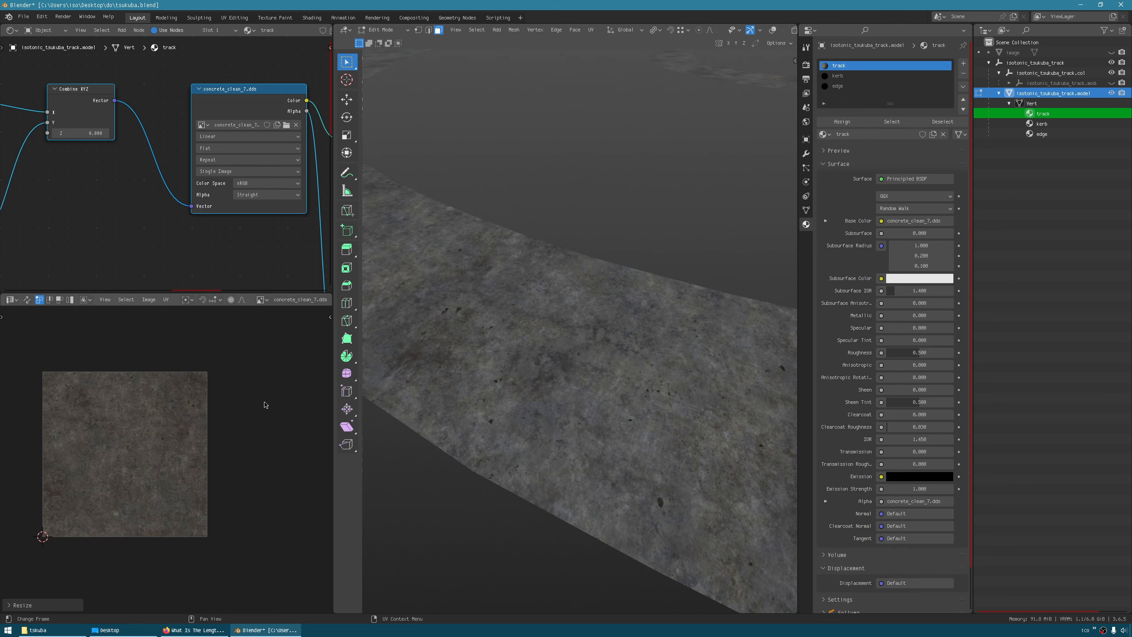
key("s")
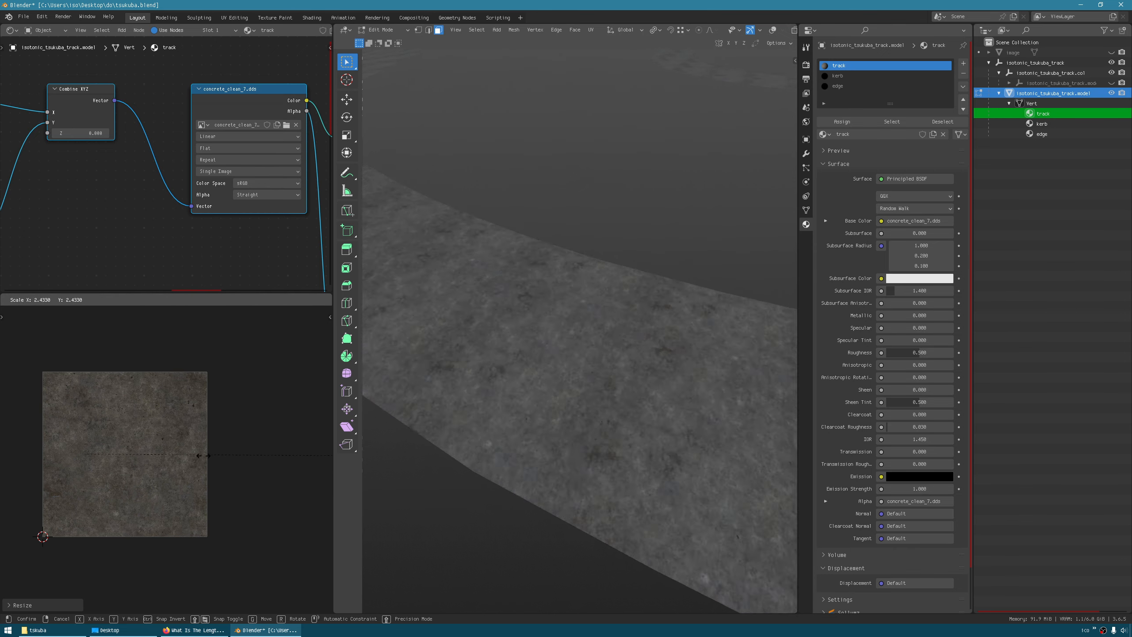
left_click(189, 450)
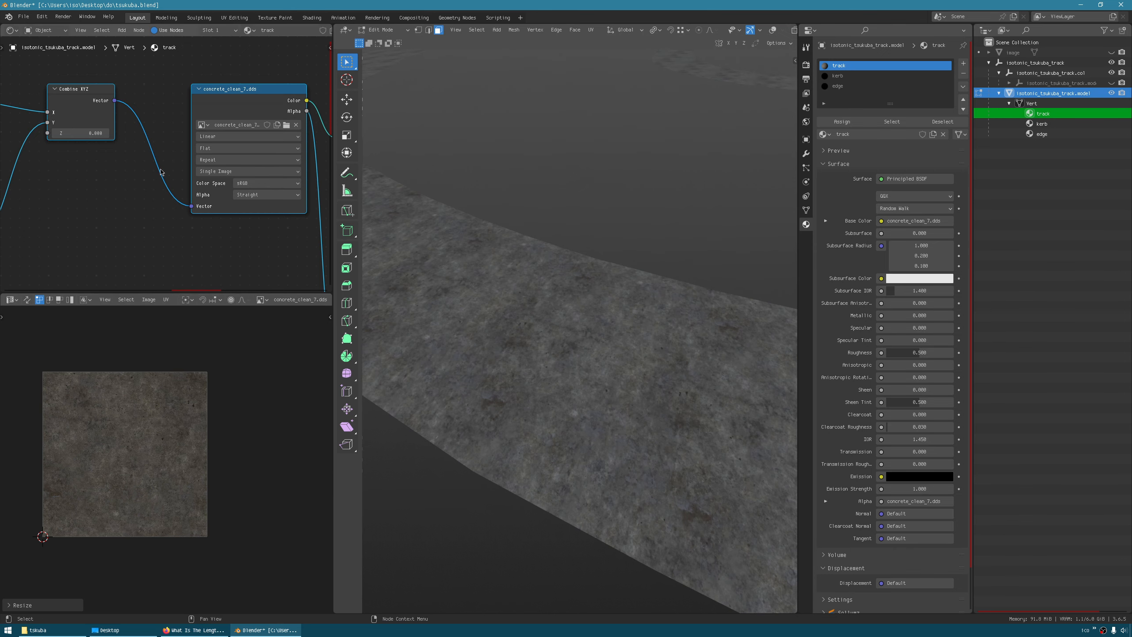
Replace the track material's texture image with concrete_clean_light_gray.dds.
left_click(286, 125)
double_click(542, 389)
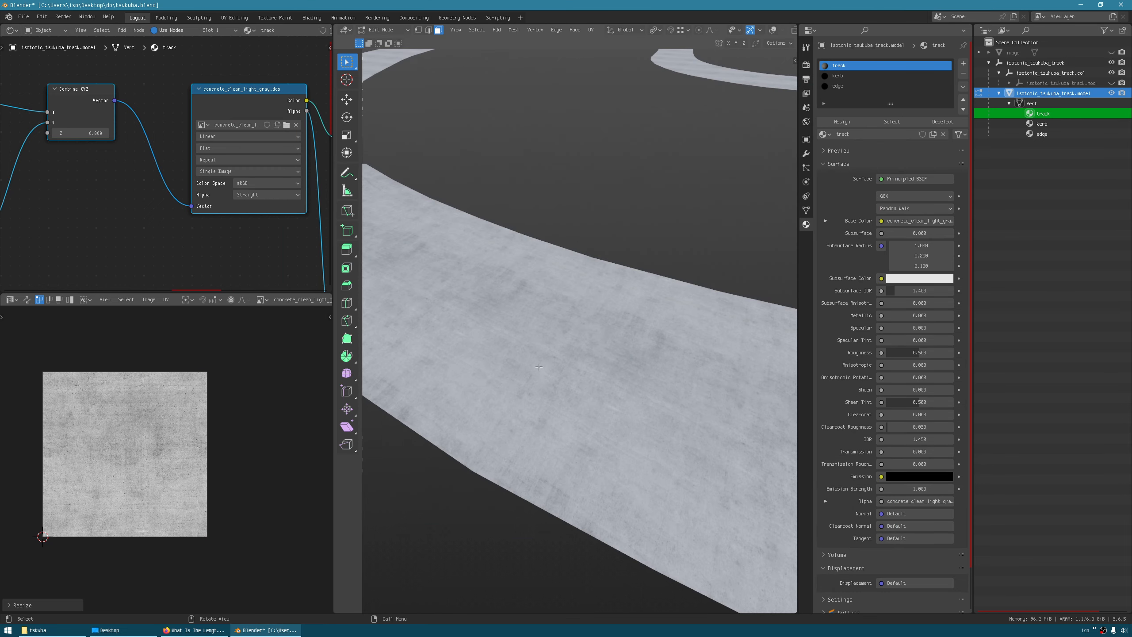
Try concrete_clean_small_crack.dds as the track material's texture image and inspect it close up on the track surface.
middle_click_drag(539, 367, 539, 450)
scroll(539, 339, "down", 8)
middle_click_drag(512, 254, 421, 410, "shift")
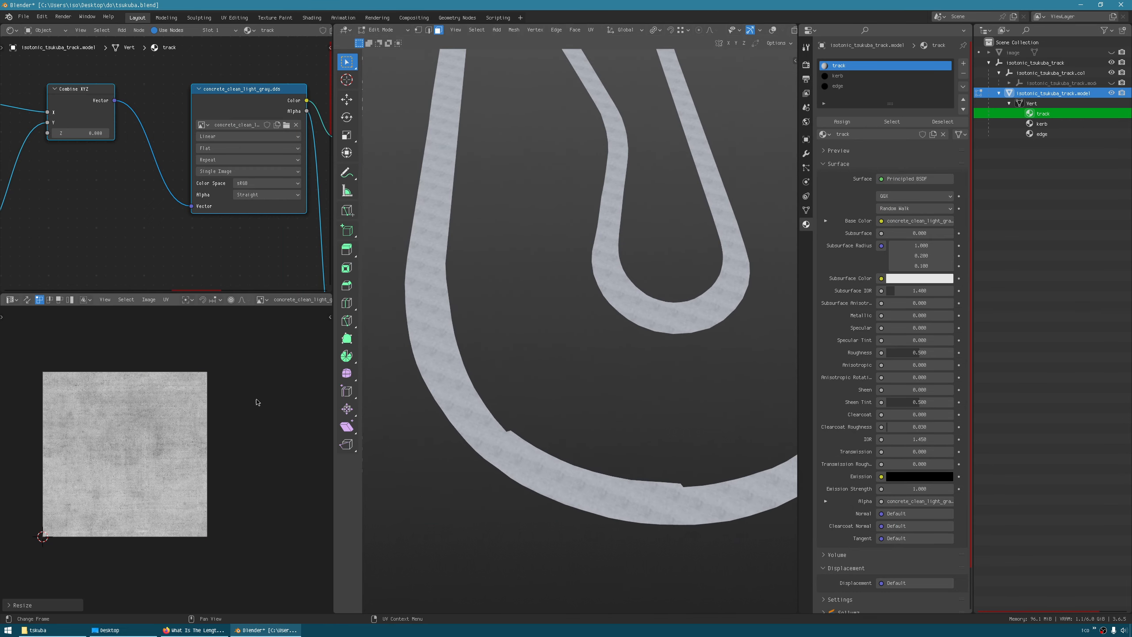
left_click(286, 124)
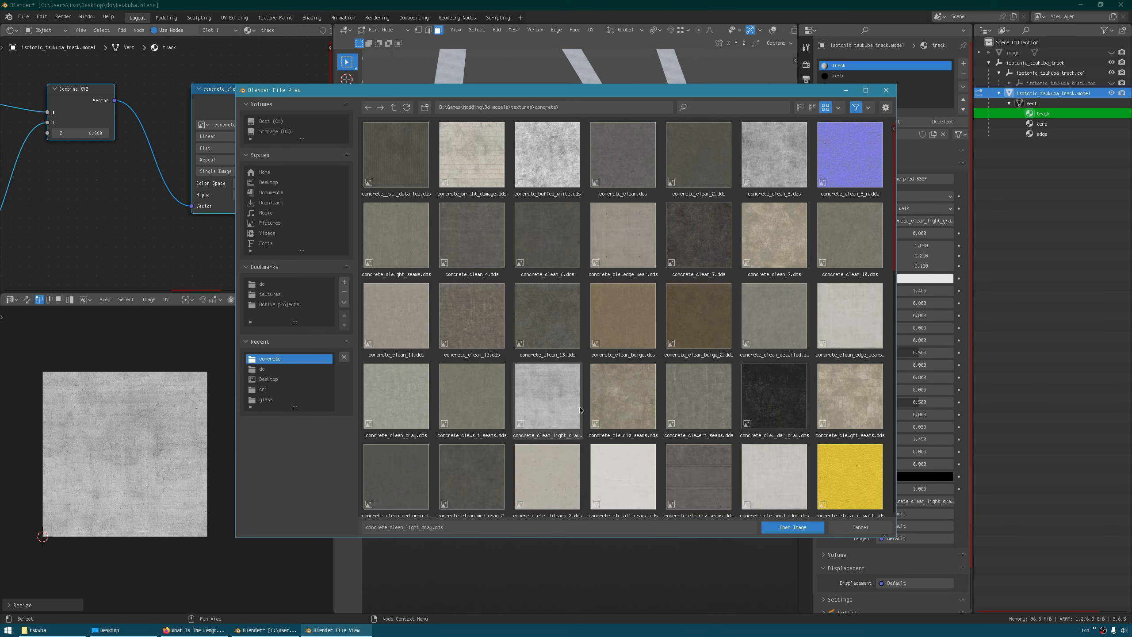
double_click(605, 462)
middle_click_drag(581, 435, 559, 359)
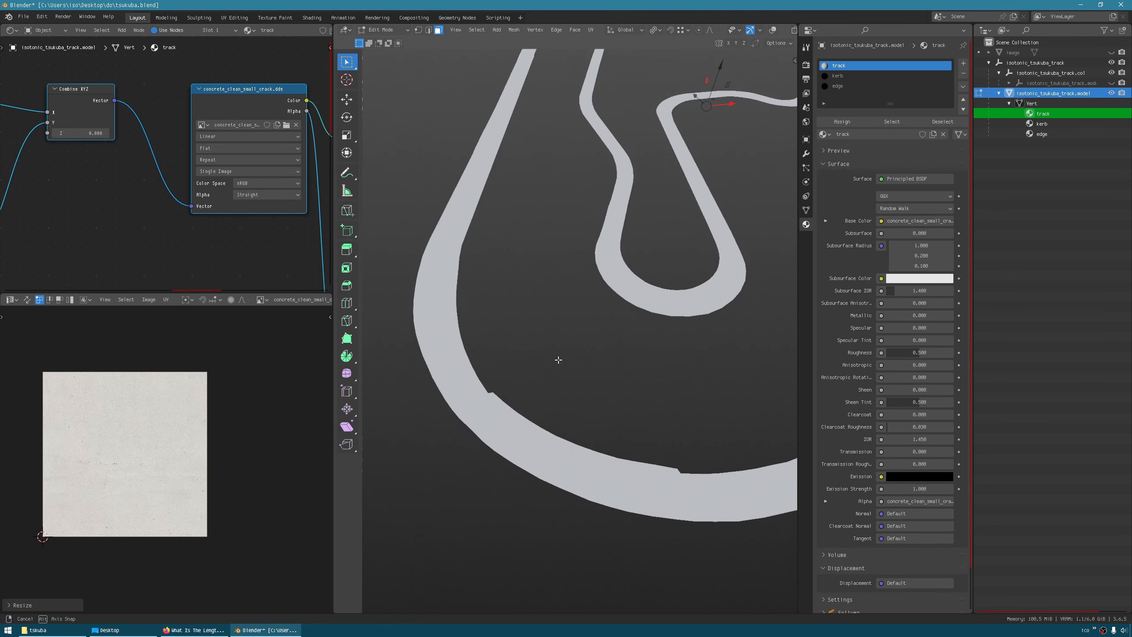
scroll(558, 360, "up", 10)
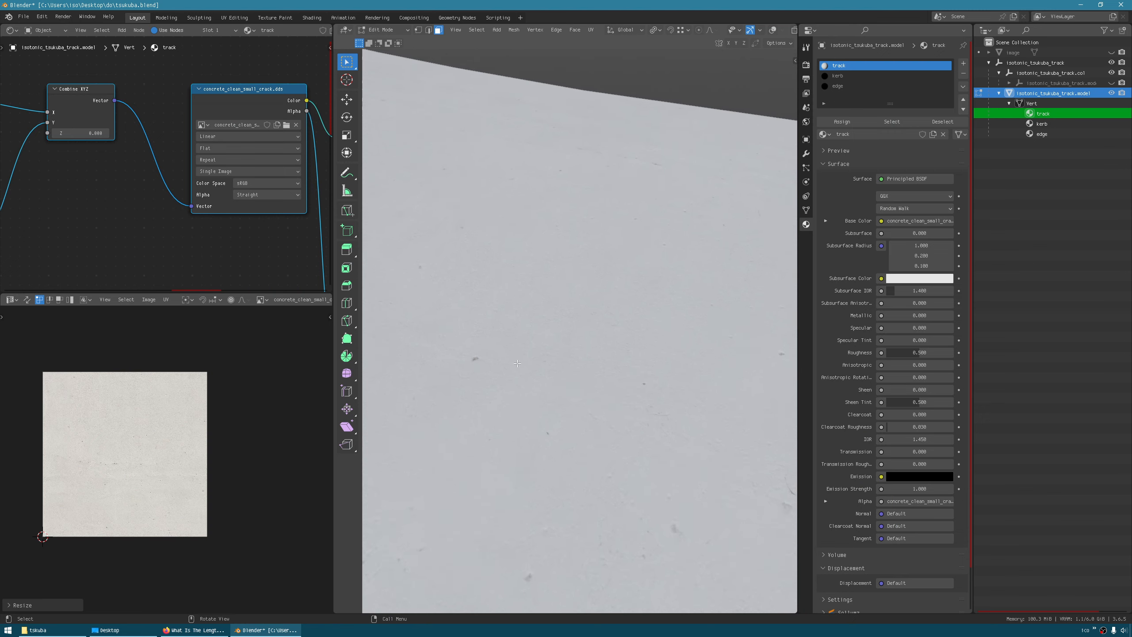
Replace the track material's texture image with concrete_clean_gray.dds and check it on the track surface.
left_click(286, 125)
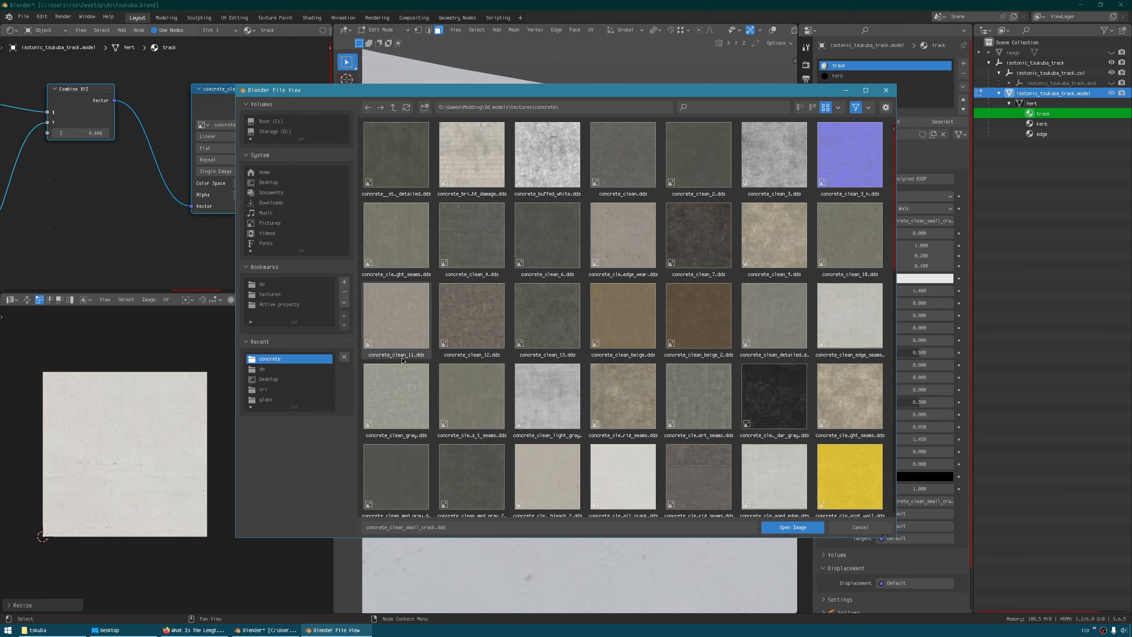
double_click(406, 399)
middle_click_drag(406, 398, 514, 360)
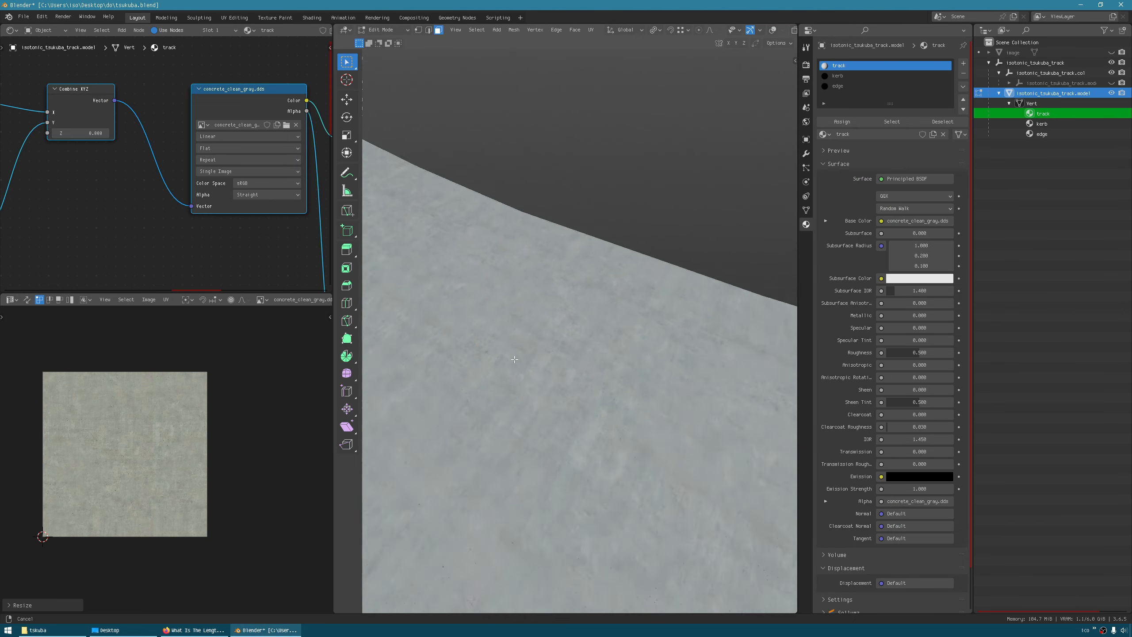
scroll(515, 359, "down", 8)
middle_click_drag(518, 424, 561, 314)
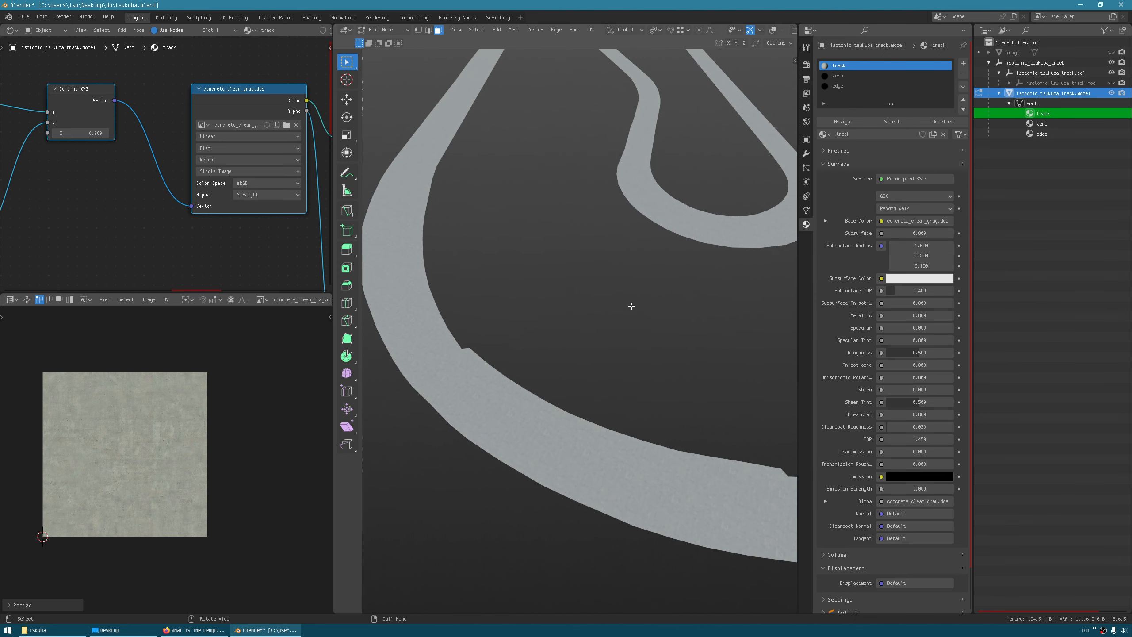
scroll(767, 30, "down", 2)
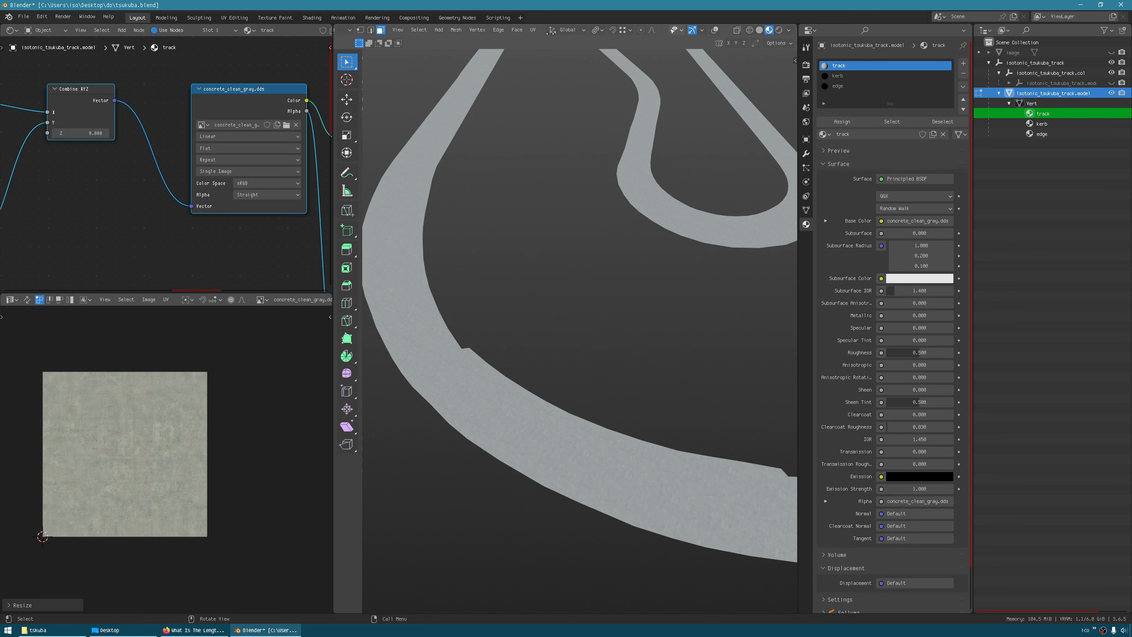
Switch the viewport shading to Solid and back to Material Preview, and look over the textured track.
left_click(761, 31)
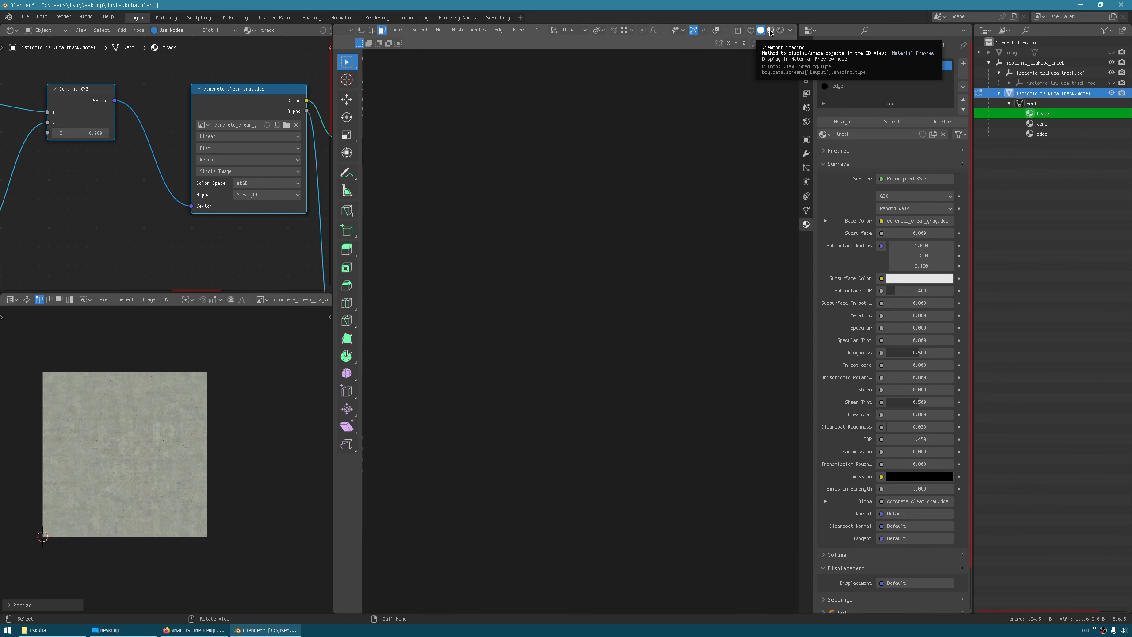
left_click(772, 31)
middle_click_drag(552, 175, 411, 277)
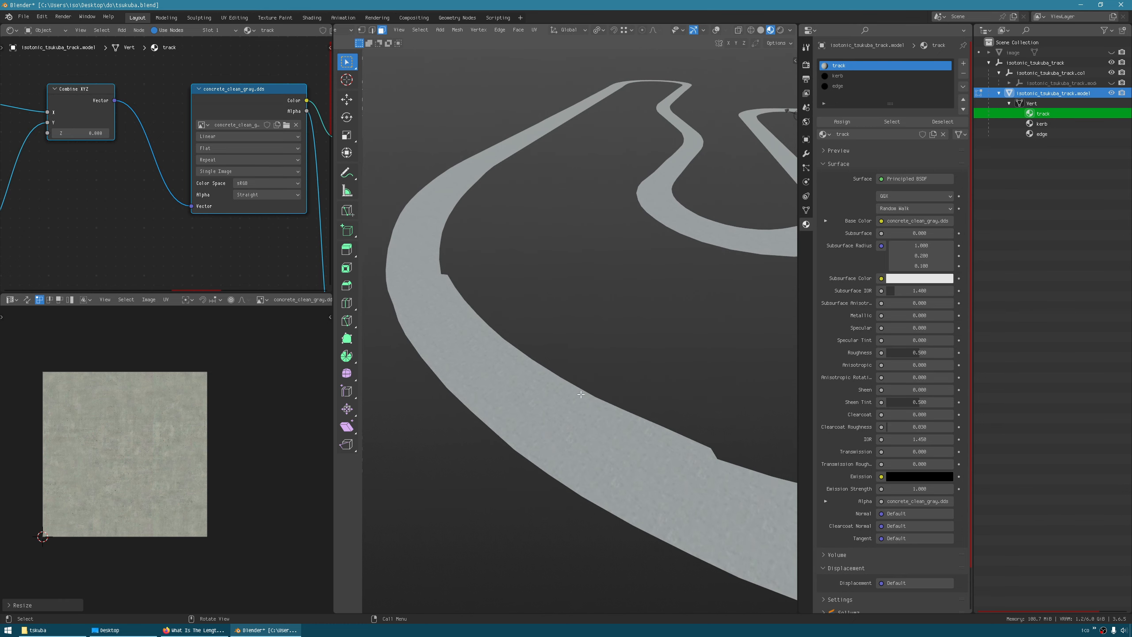
middle_click_drag(668, 426, 561, 368)
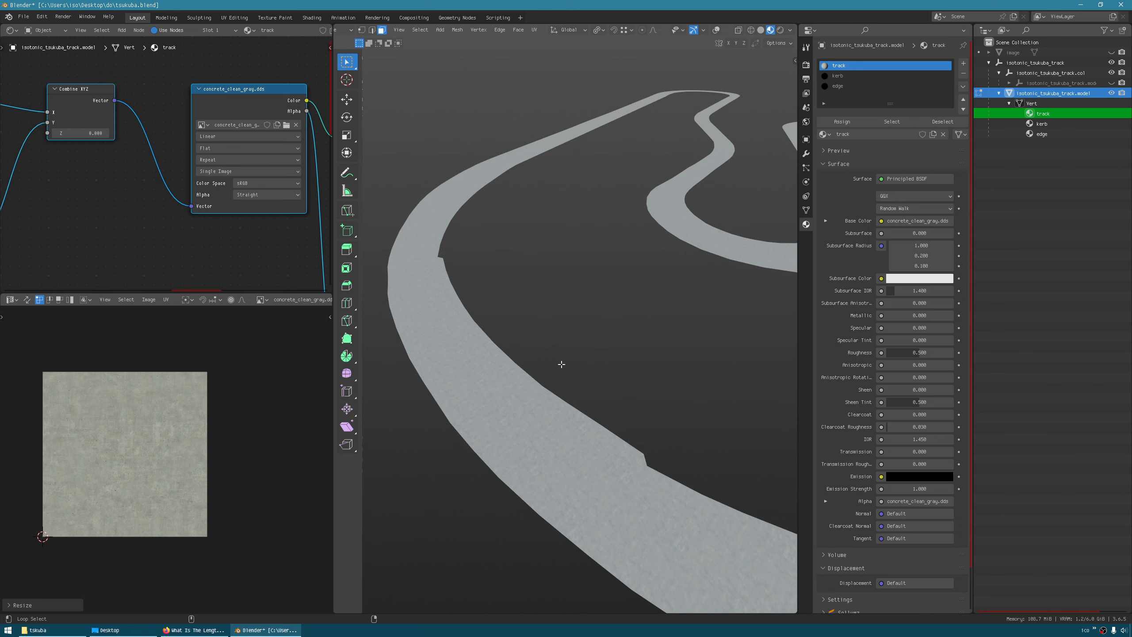
Show the viewport overlays and select all faces of the kerb strip along the inside of the large bend.
key("shift+alt+z")
middle_click_drag(558, 364, 533, 417)
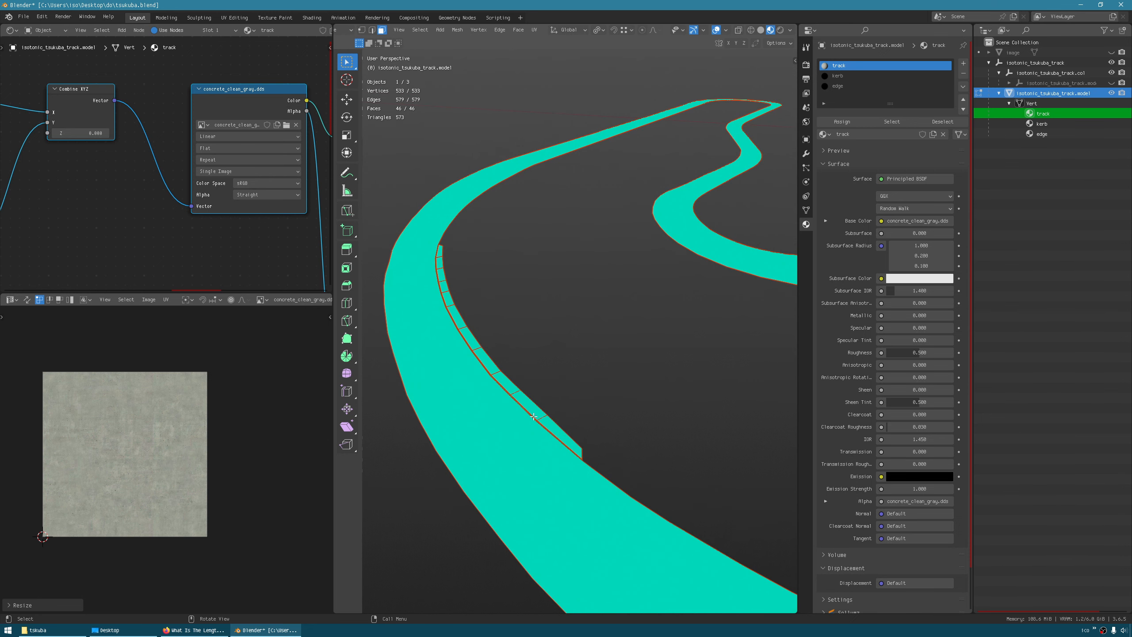
left_click(556, 429)
left_click(530, 407, "shift")
left_click(509, 384, "shift")
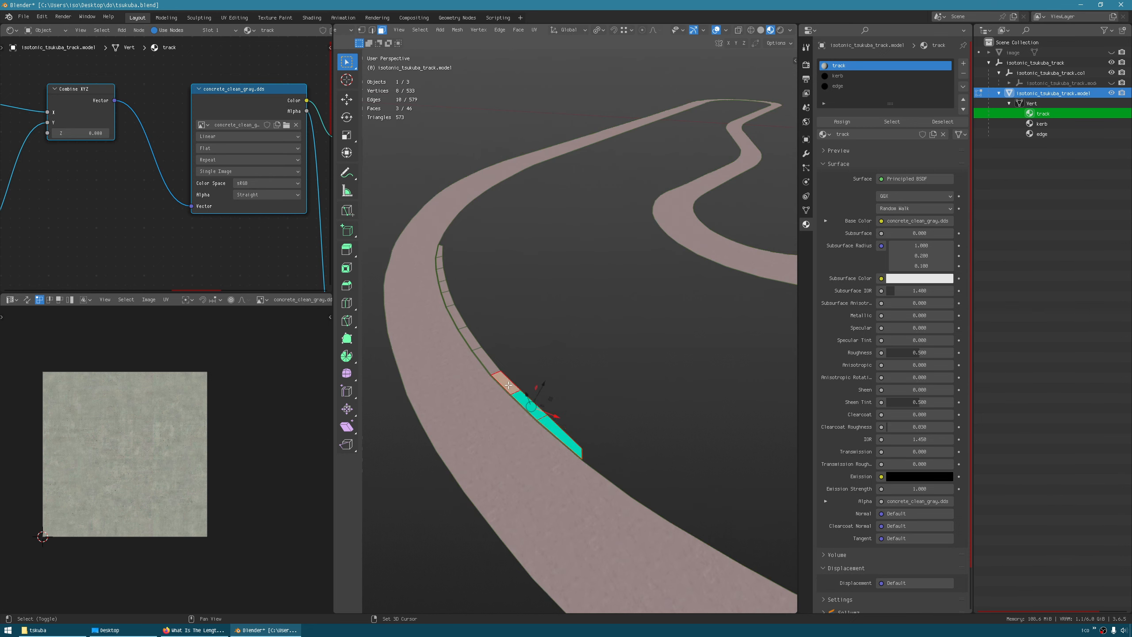
left_click(485, 362, "shift")
left_click(468, 338, "shift")
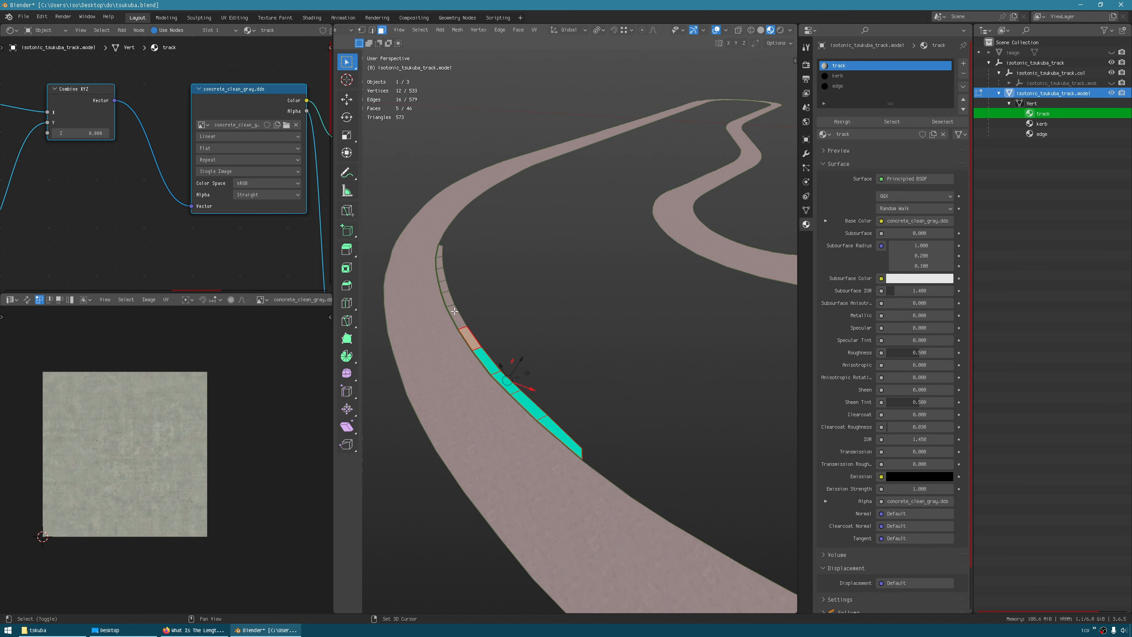
left_click(456, 316, "shift")
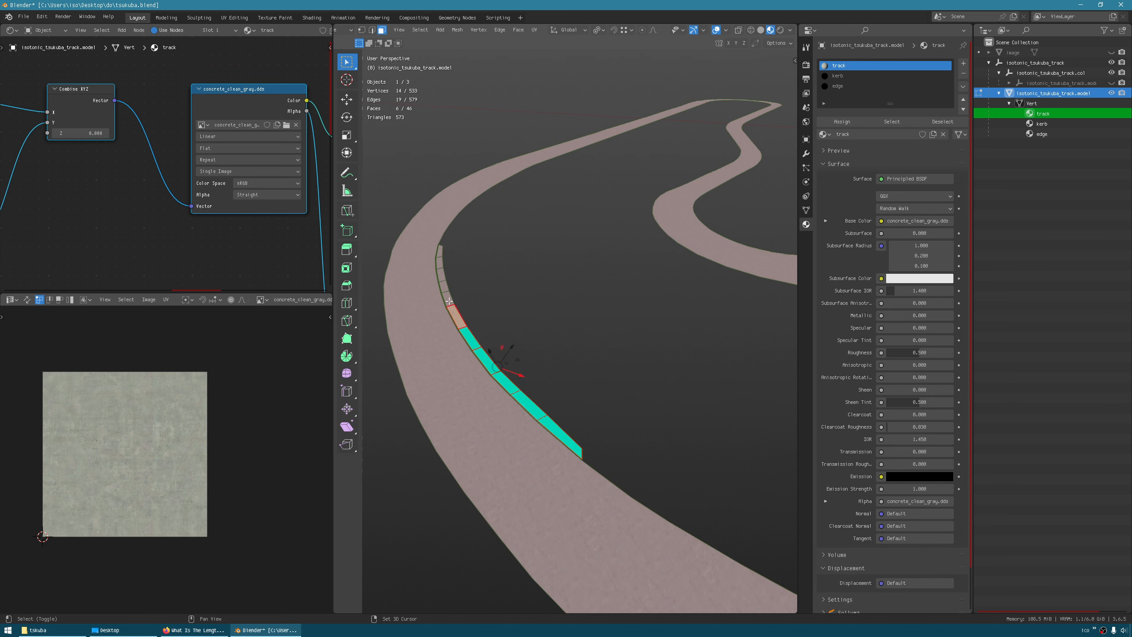
left_click(440, 253, "shift")
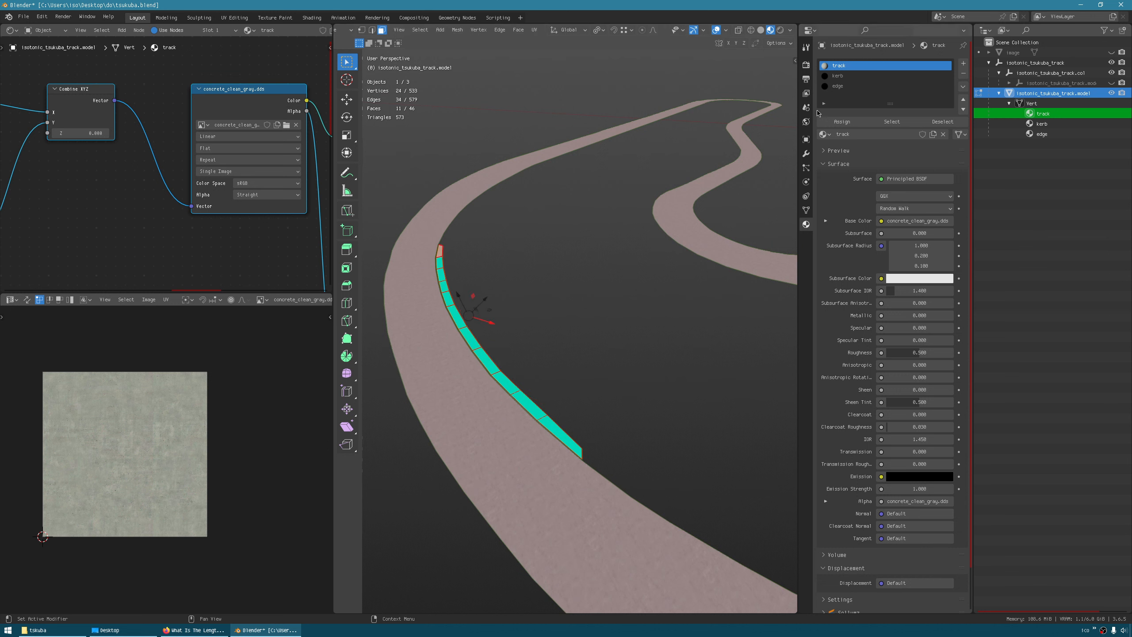
Assign the kerb material to the selected kerb faces and hide the viewport overlays.
left_click(840, 76)
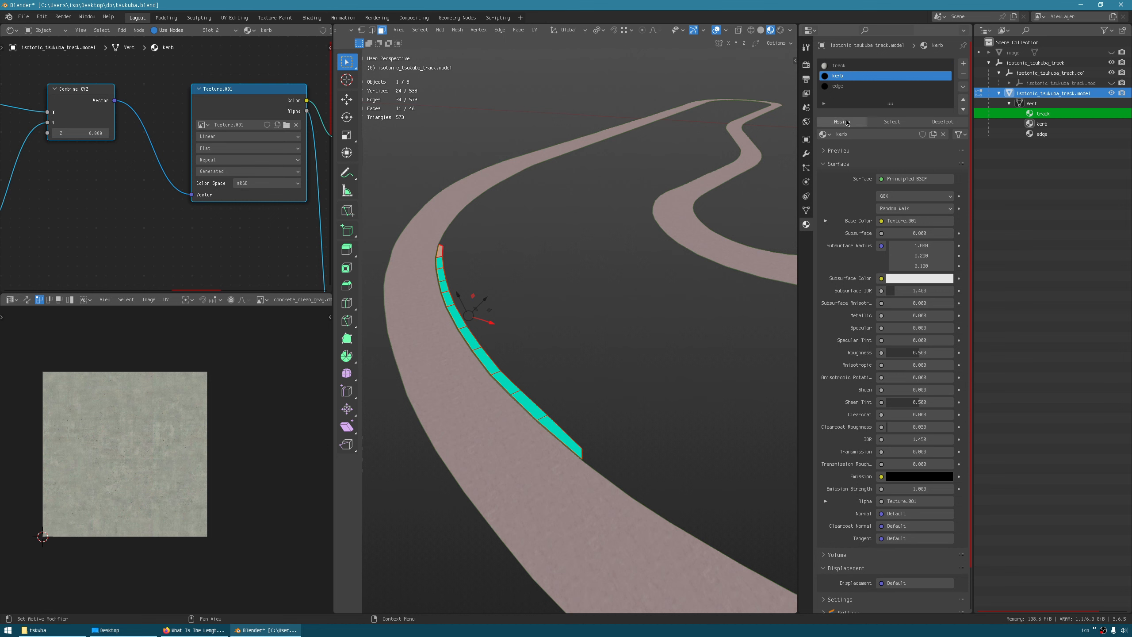
left_click(835, 126)
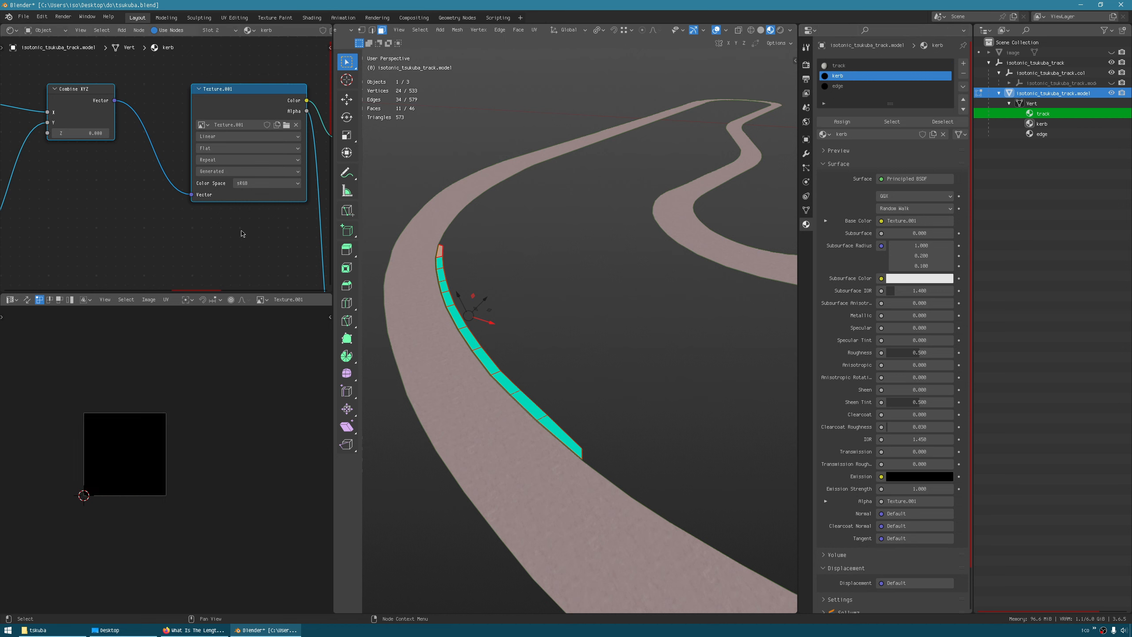
middle_click_drag(377, 257, 409, 298)
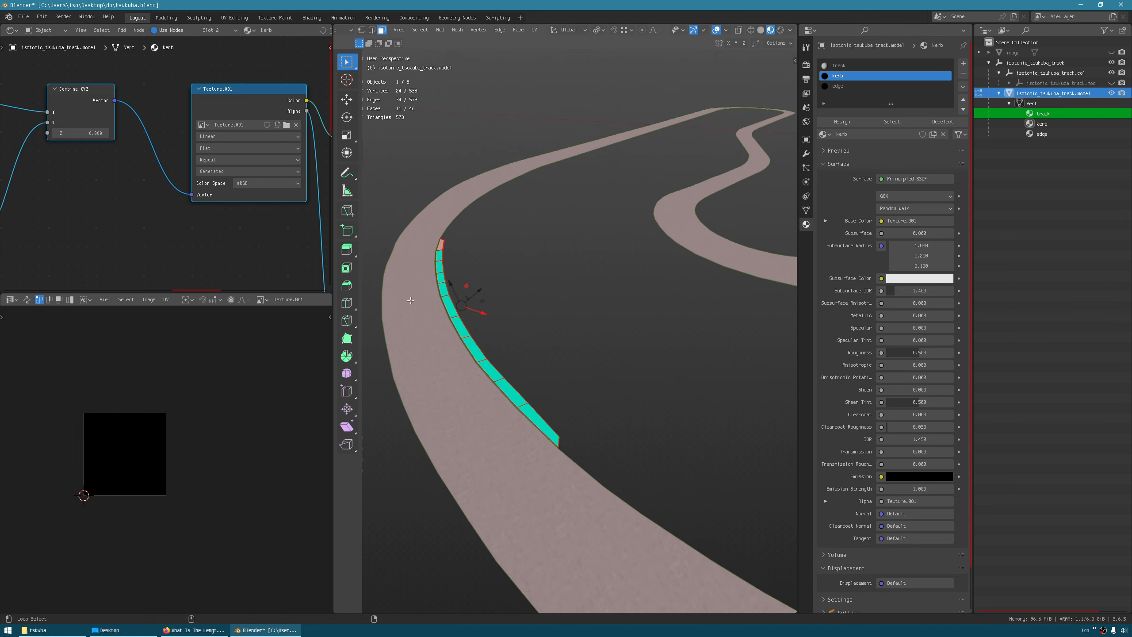
key("shift+alt+z")
Load various_warning_horiz.dds from the textures library's various folder as the kerb material's texture image.
left_click(287, 126)
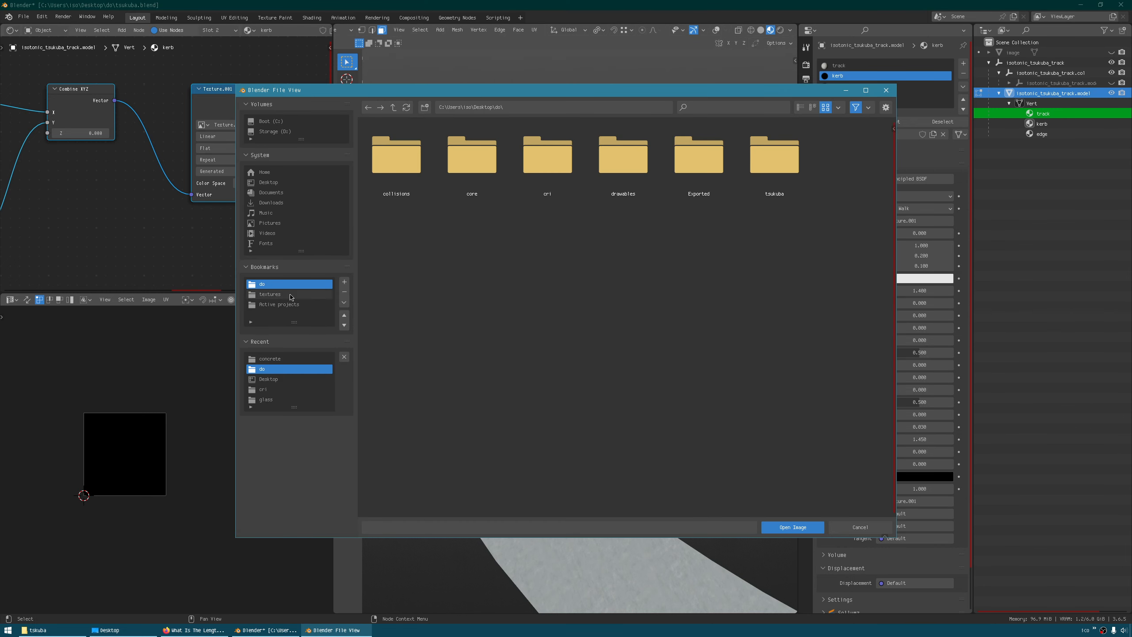
left_click(275, 294)
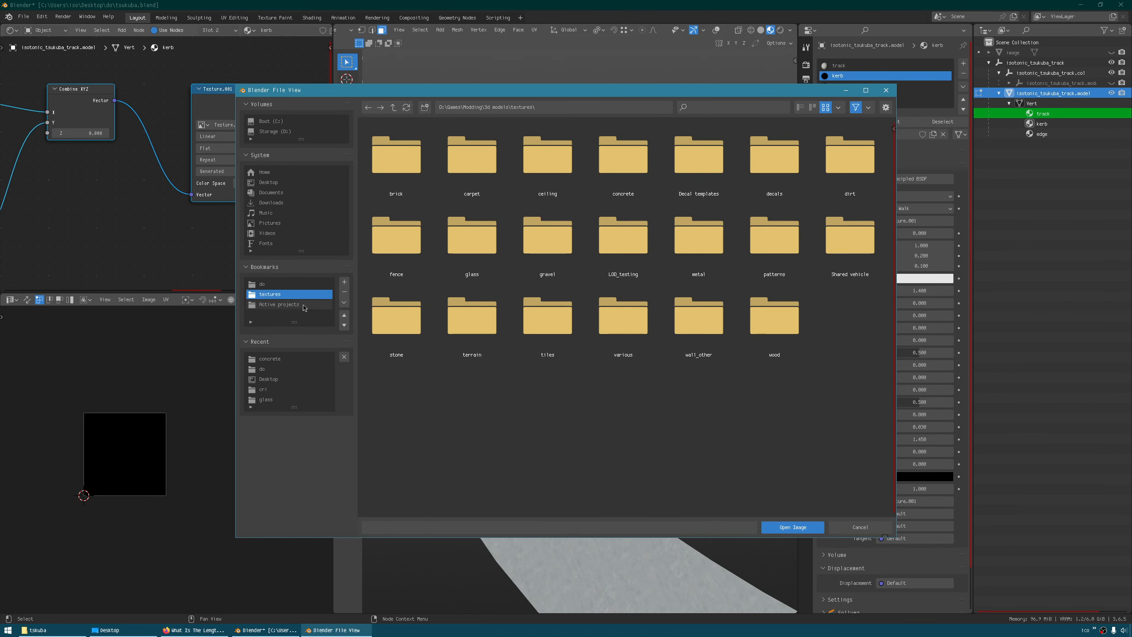
double_click(627, 323)
double_click(556, 394)
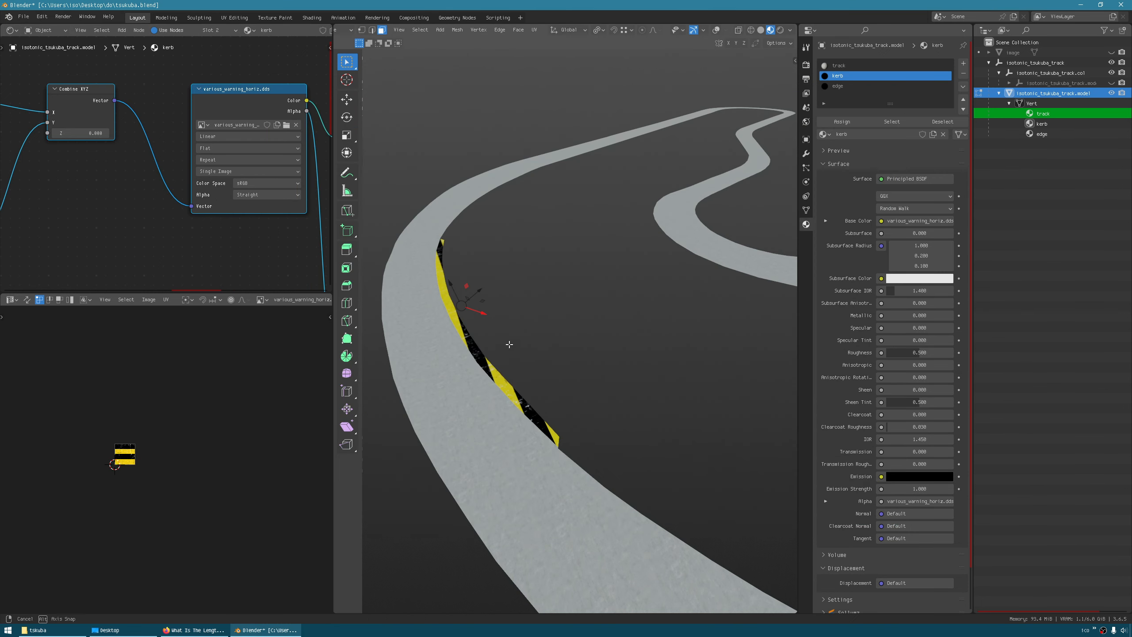
middle_click_drag(508, 344, 568, 390)
Scale the kerb's UVs up in two passes so the yellow and black stripes repeat many times along the kerb.
middle_click_drag(159, 443, 205, 450)
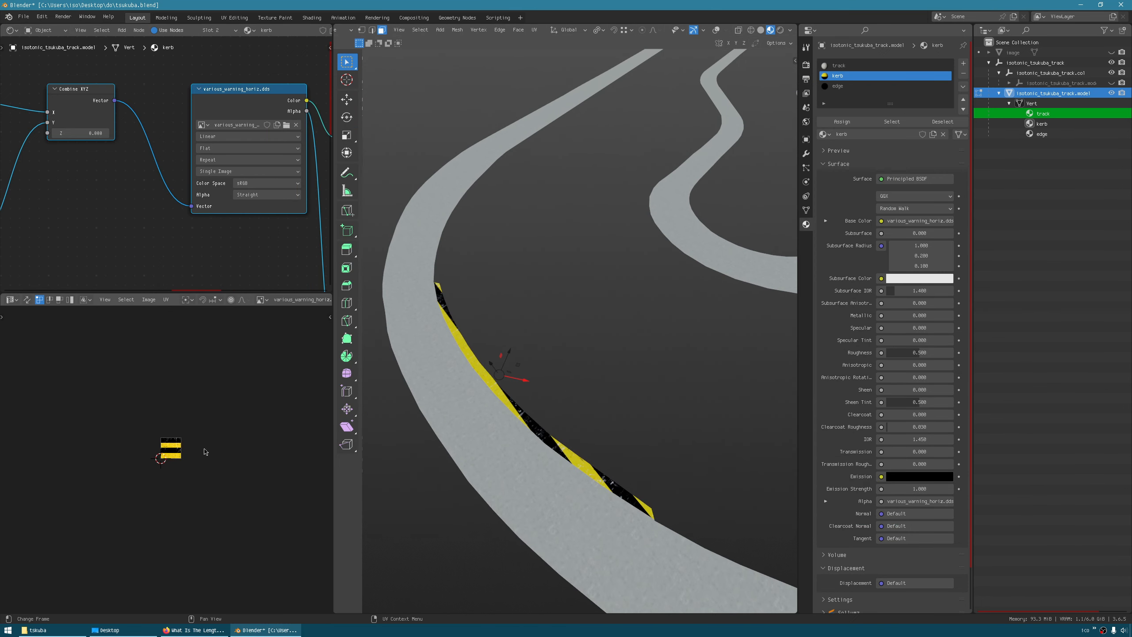
scroll(204, 453, "up", 2)
middle_click_drag(177, 408, 181, 413)
middle_click_drag(202, 464, 198, 461)
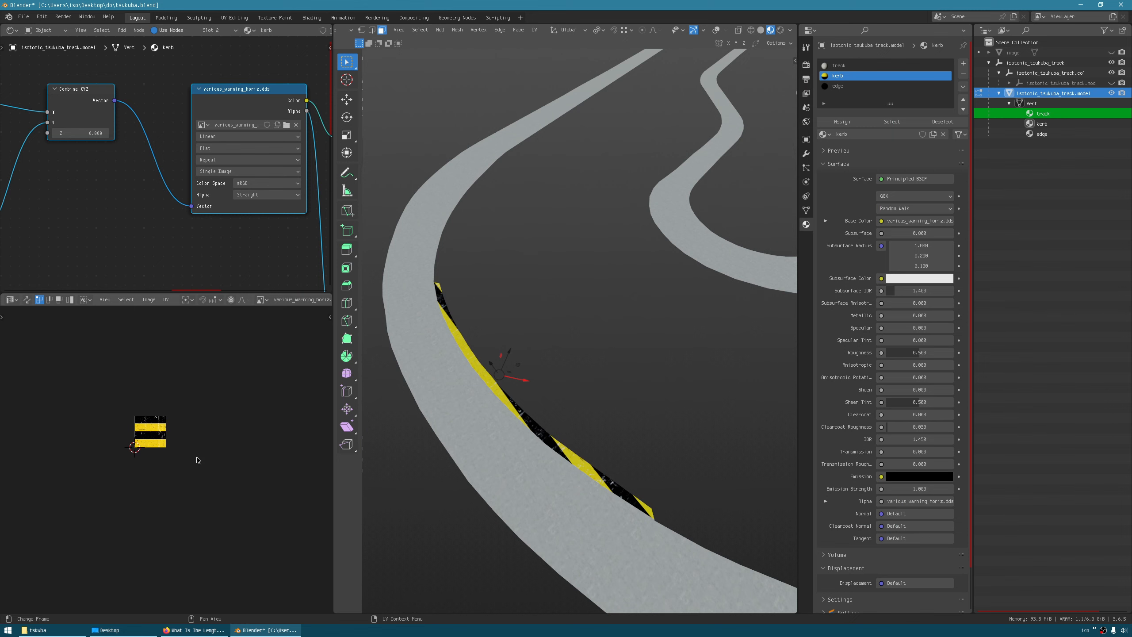
key("s")
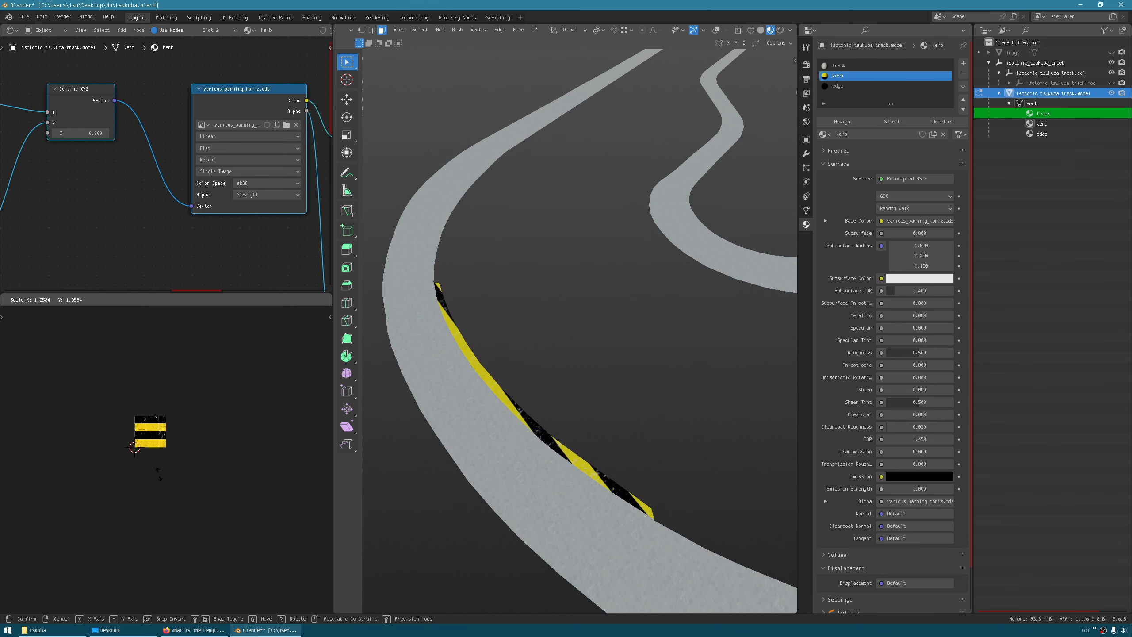
left_click(277, 519)
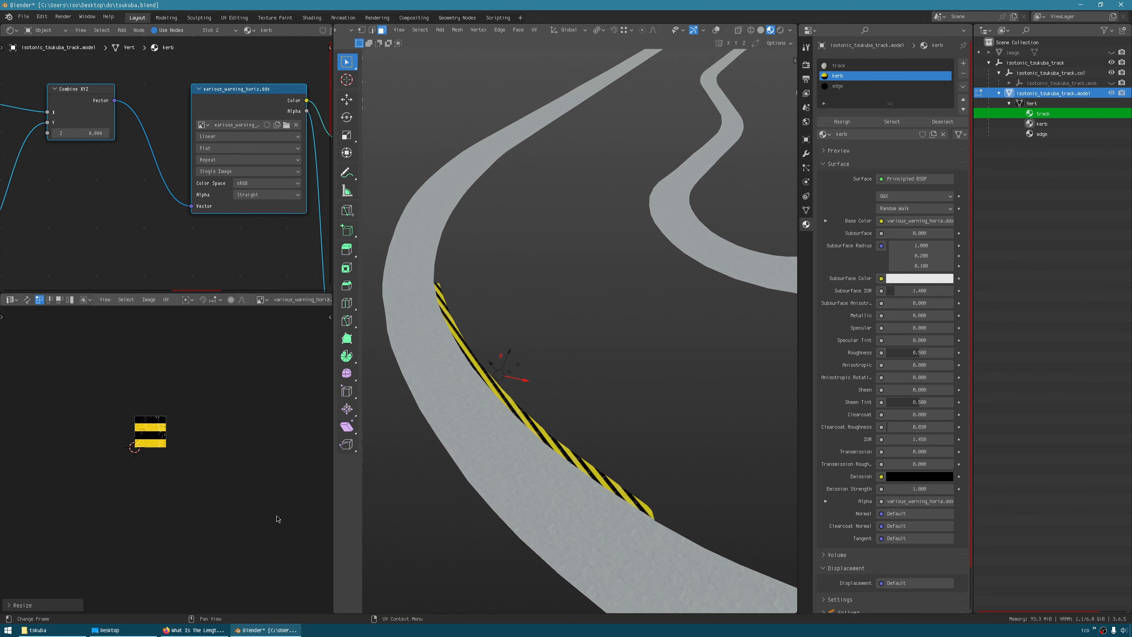
key("s")
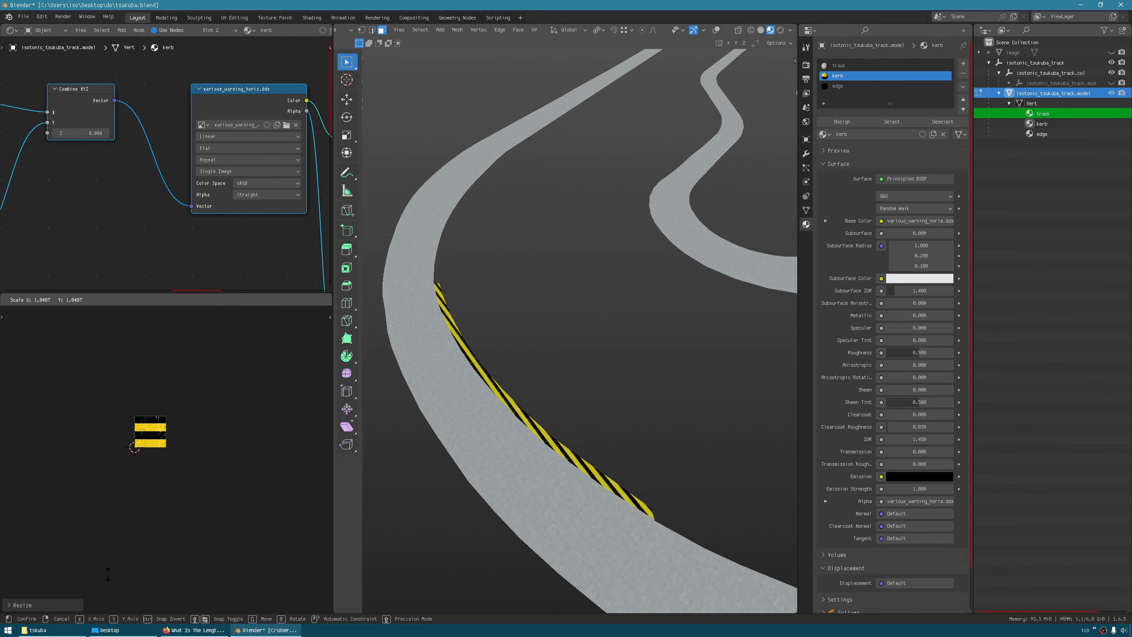
left_click(120, 592)
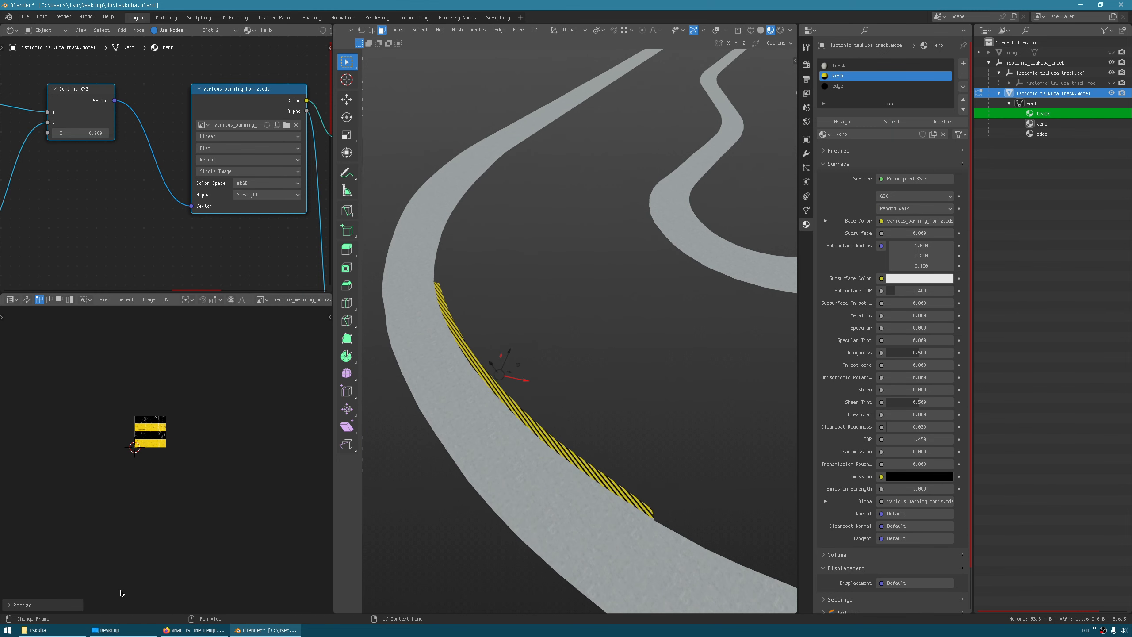
Rotate the kerb's UVs so the warning stripes run straight across the kerb's width.
middle_click_drag(199, 482, 170, 484)
key("r")
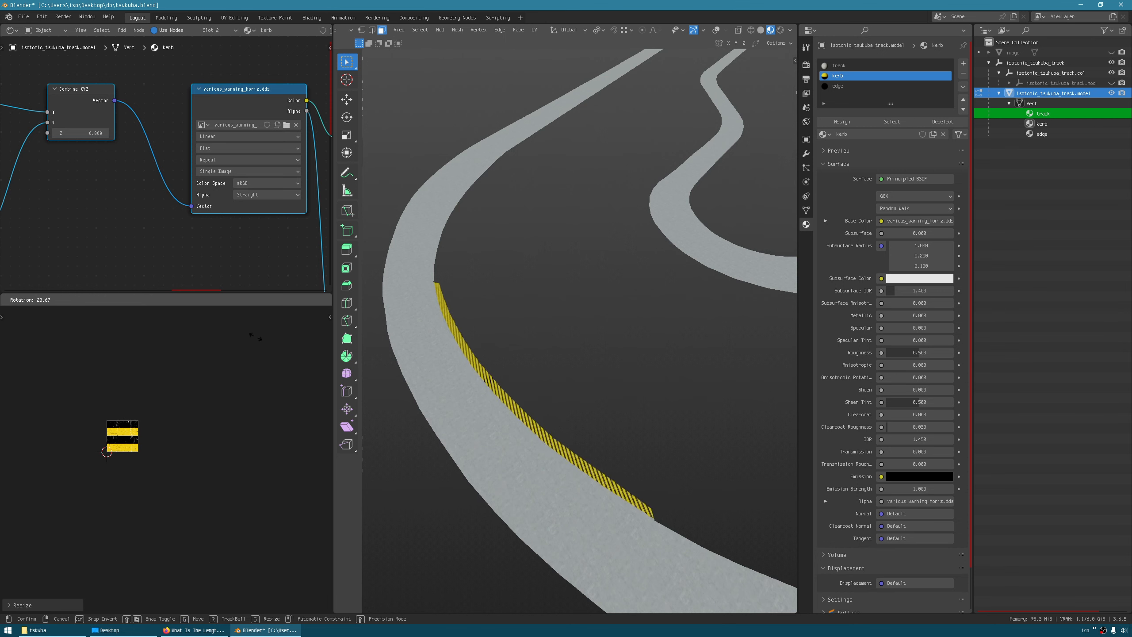
left_click(238, 462)
middle_click_drag(468, 409, 409, 401)
scroll(422, 344, "up", 5)
middle_click_drag(158, 467, 156, 468)
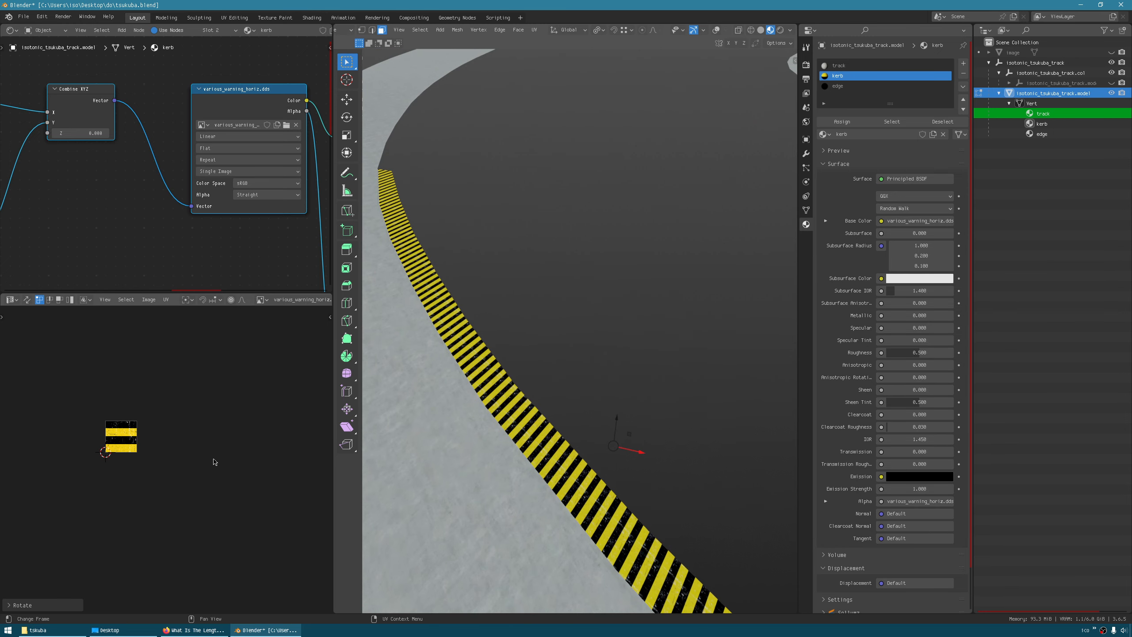
Scale the kerb's UVs back down in two passes to widen the stripes, judging the result along the kerb.
scroll(208, 428, "down", 7)
middle_click_drag(235, 434, 138, 520)
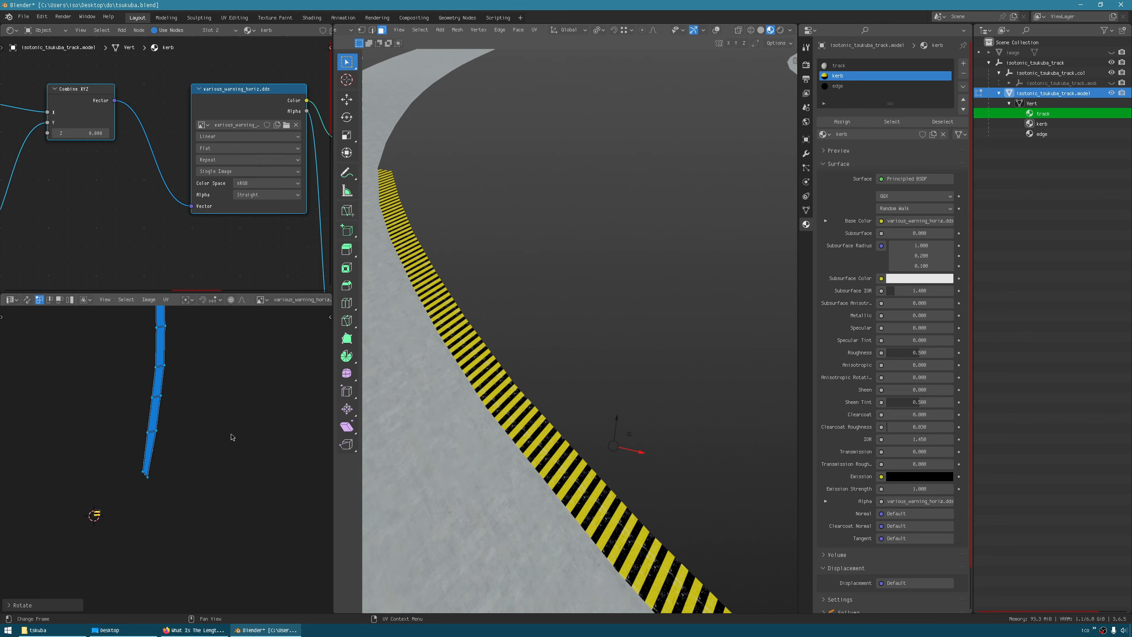
key("s")
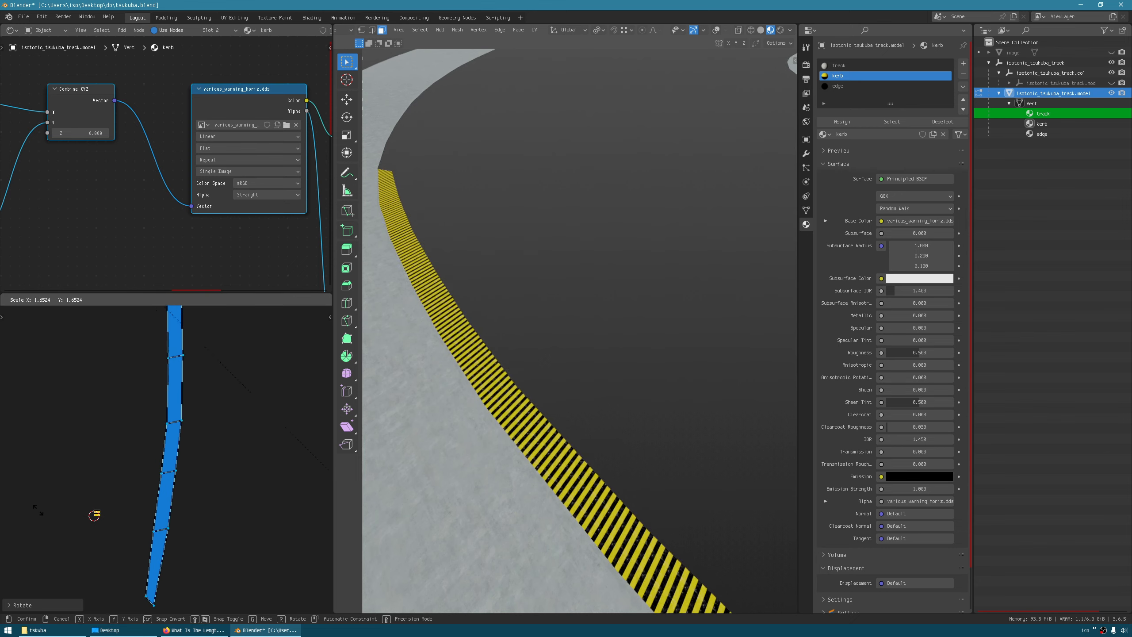
left_click(61, 378)
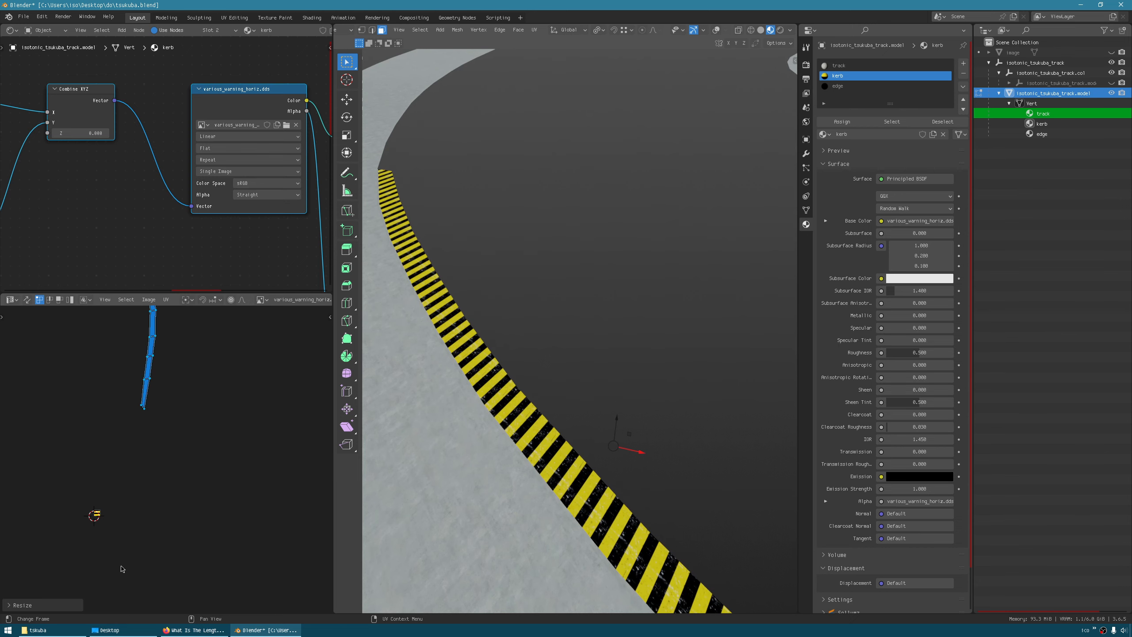
key("s")
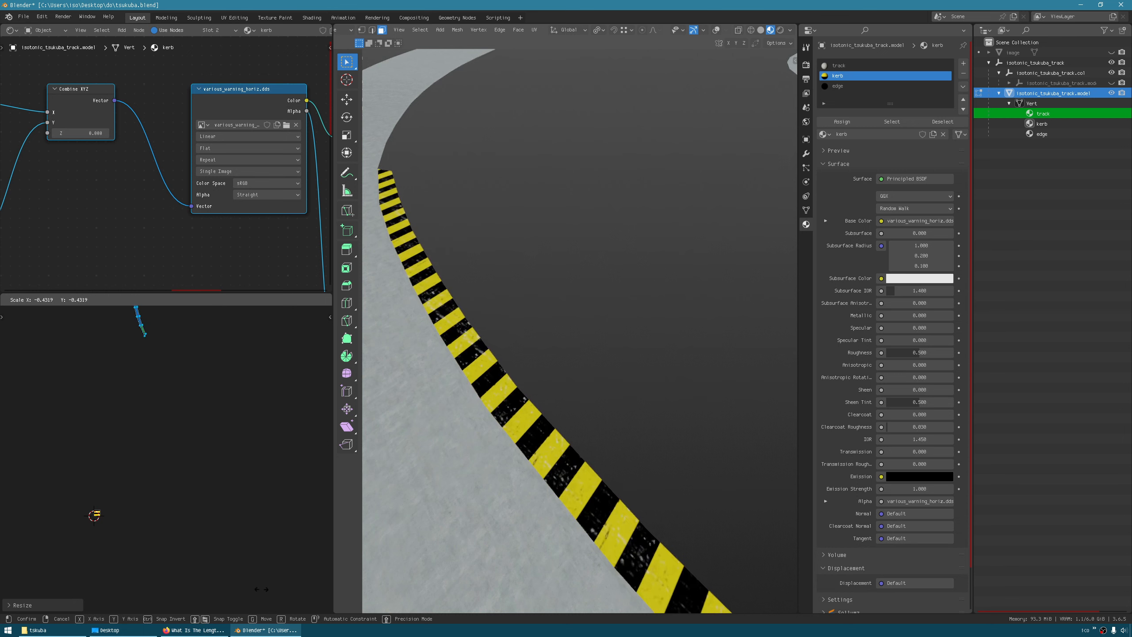
left_click(235, 411)
middle_click_drag(468, 464, 474, 383)
scroll(523, 387, "down", 8)
scroll(473, 383, "up", 4)
middle_click_drag(232, 428, 225, 444)
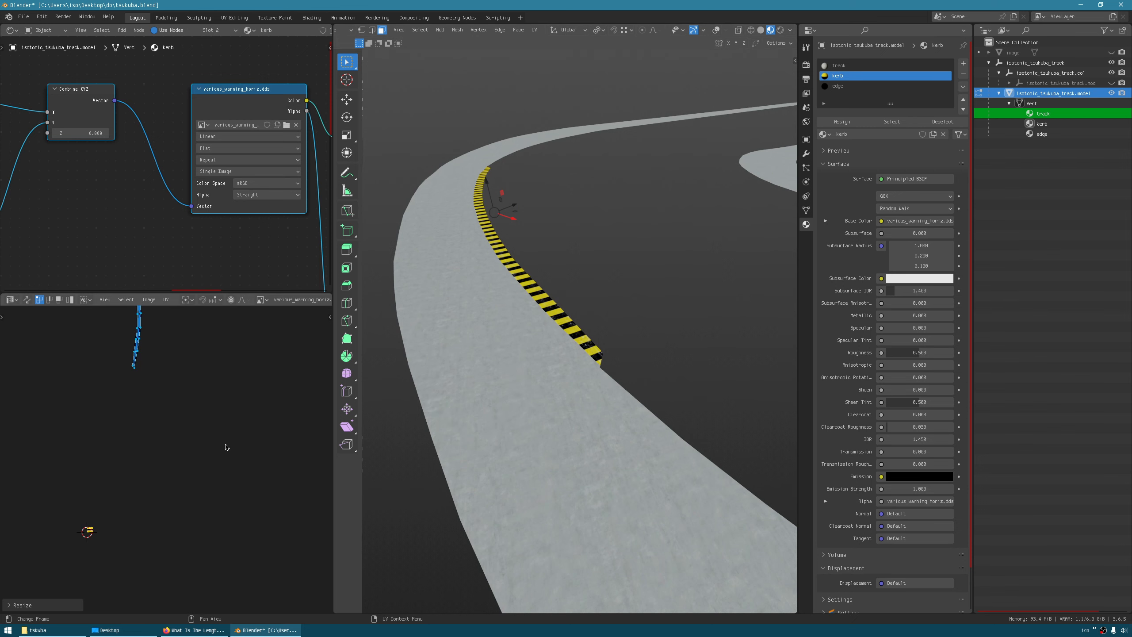
Scale the kerb's UVs up by about 1.55 to narrow the warning stripes, checking the result along the kerb.
key("s")
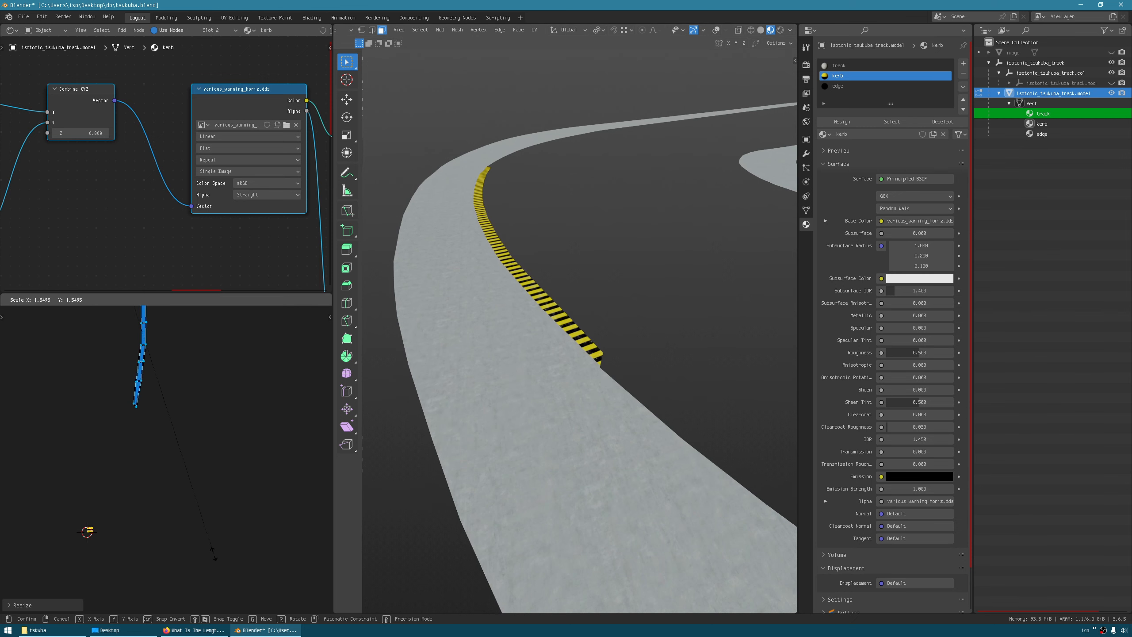
left_click(214, 553)
middle_click_drag(526, 402, 520, 359)
scroll(541, 400, "up", 3)
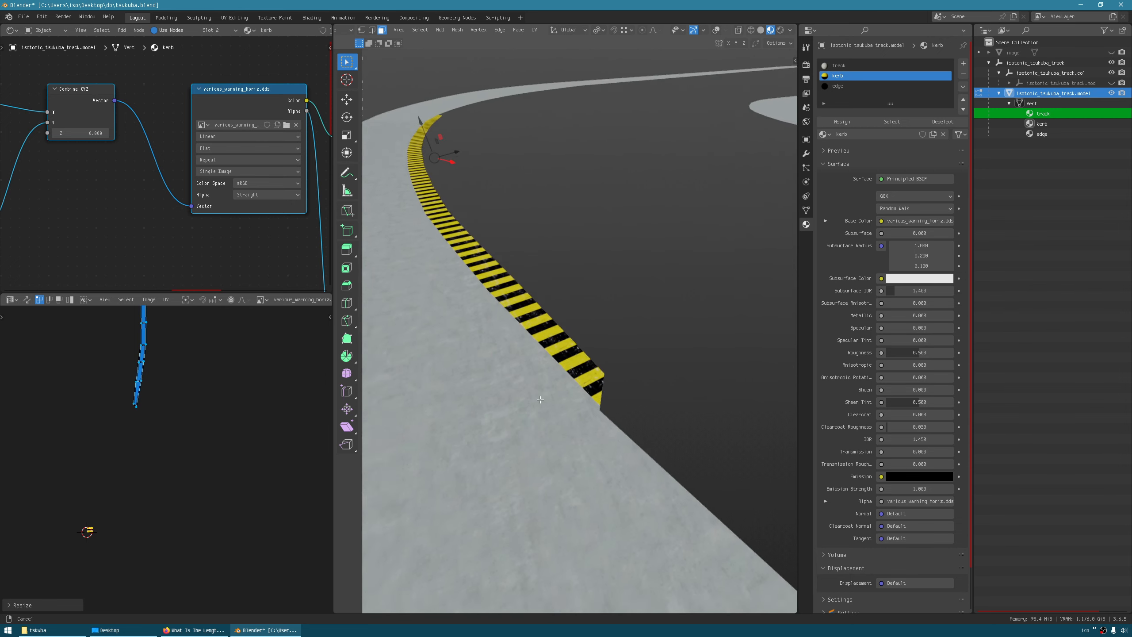
middle_click_drag(541, 400, 553, 385)
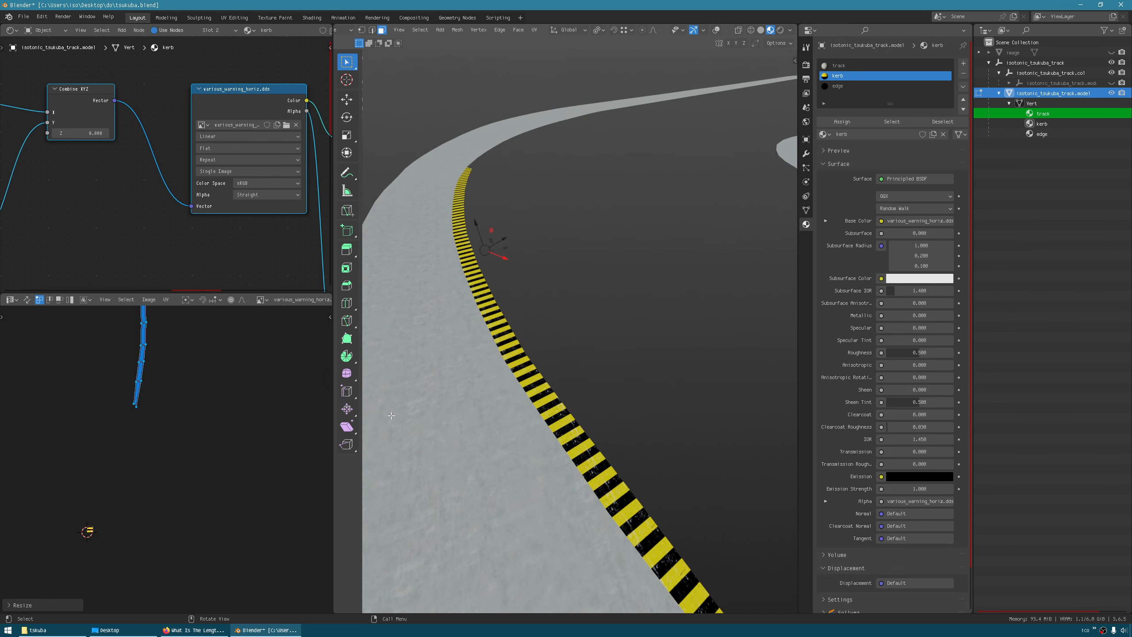
mouse_move(629, 382)
middle_mouse_down()
mouse_move(619, 354)
mouse_move(627, 363)
middle_mouse_up()
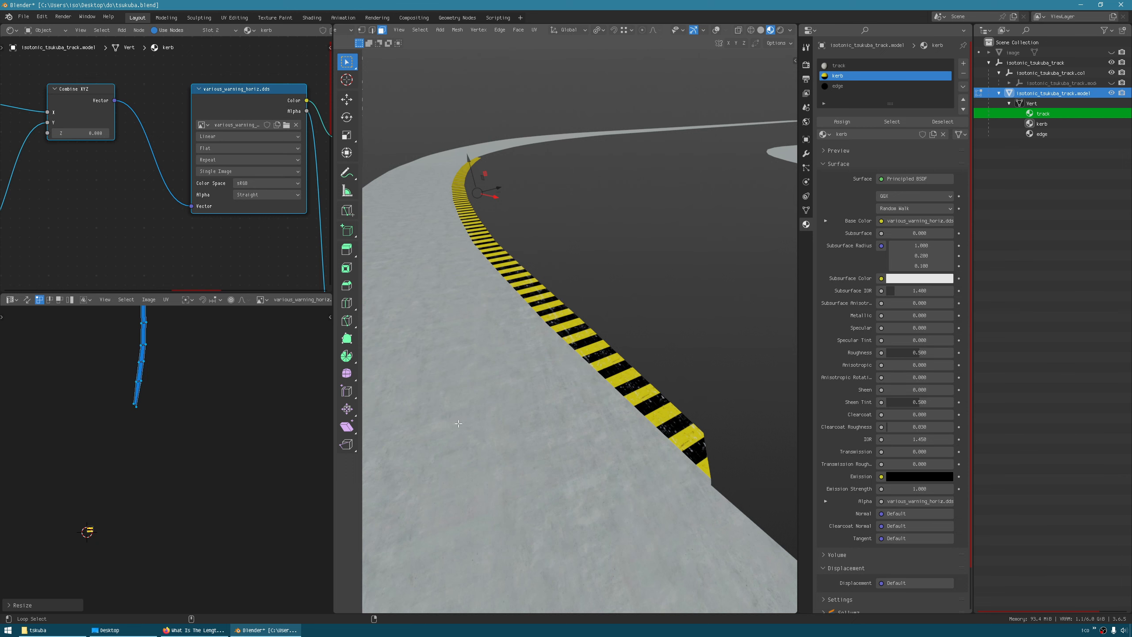
Show the overlays and select the loop of thin strip faces running along the kerb's track-side edge.
key("shift+alt+z")
middle_click_drag(668, 470, 700, 448)
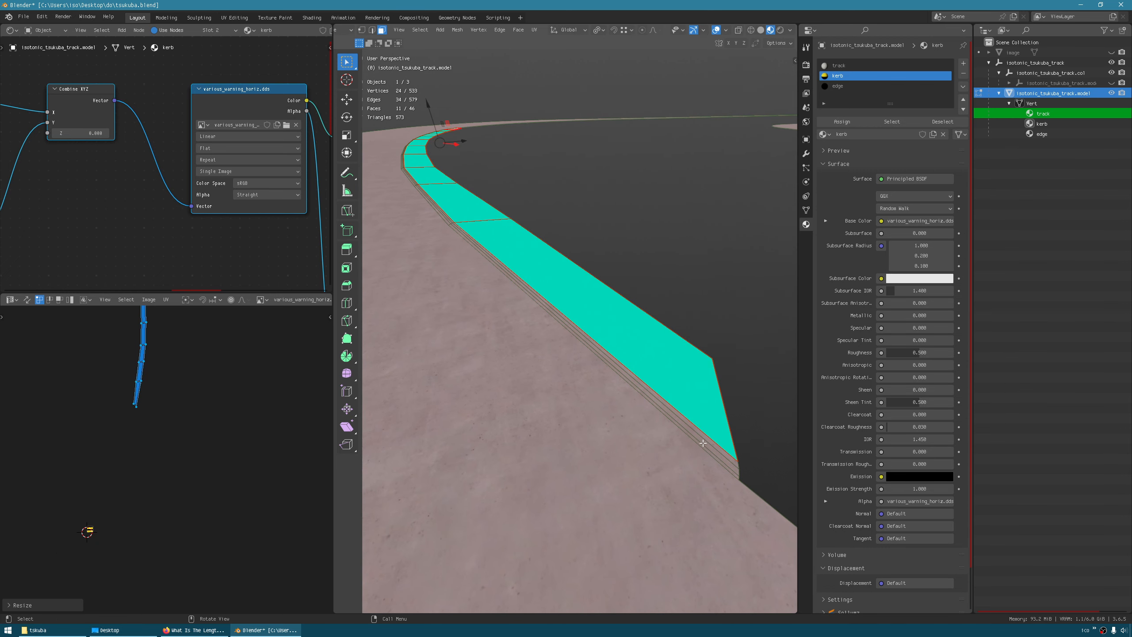
left_click(703, 442)
middle_click_drag(374, 219, 484, 302, "shift")
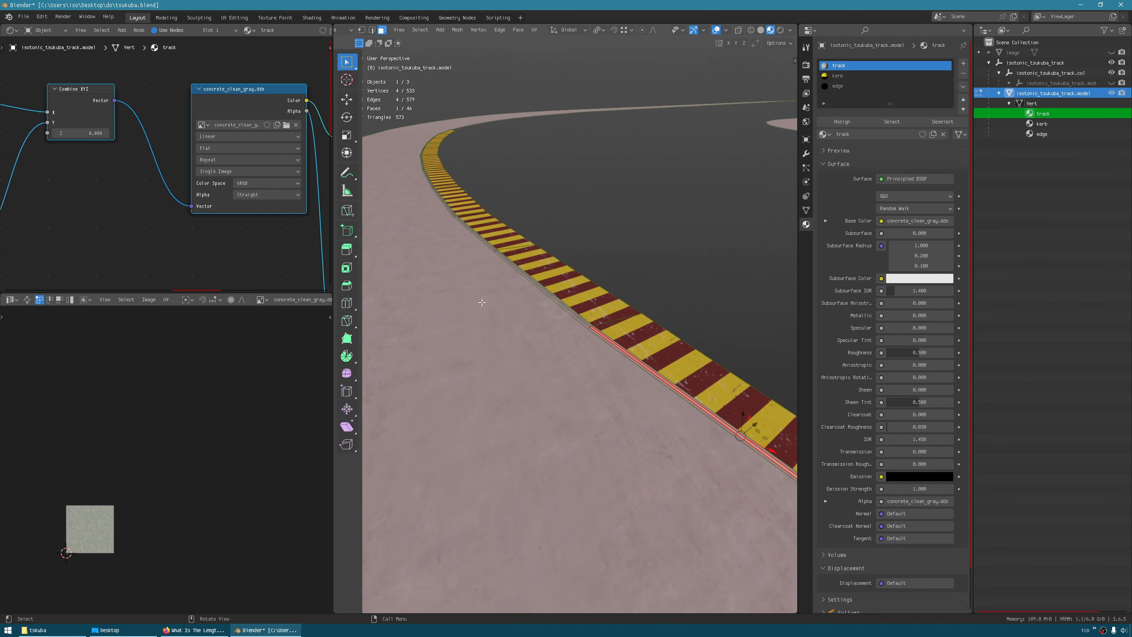
left_click(588, 326, "alt+shift")
left_click(589, 326, "alt+shift")
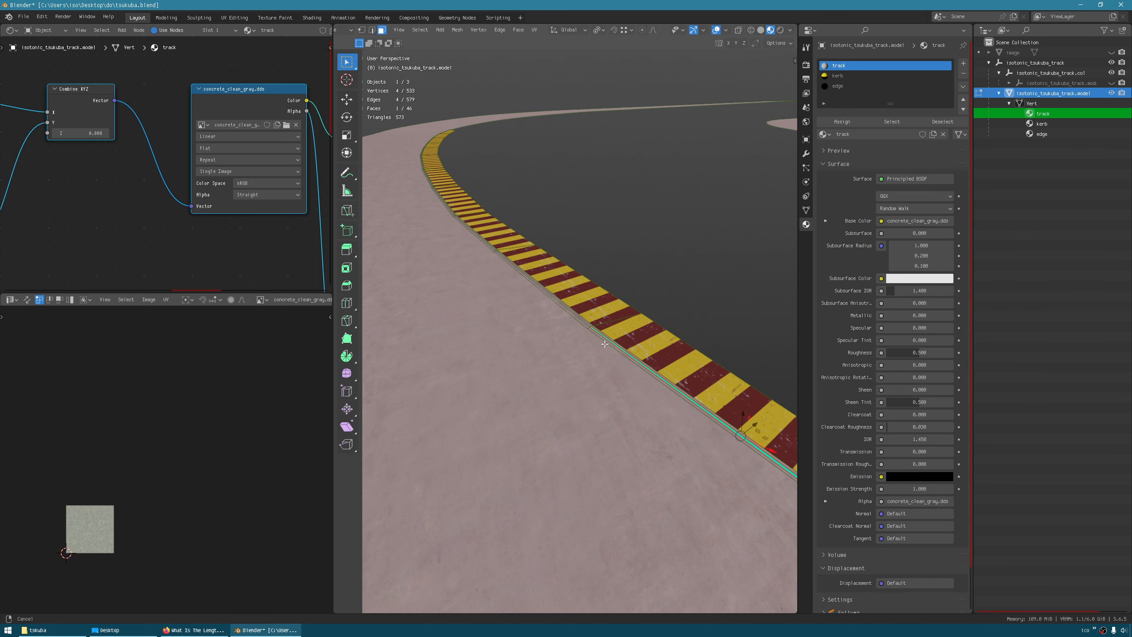
middle_click_drag(589, 326, 550, 275)
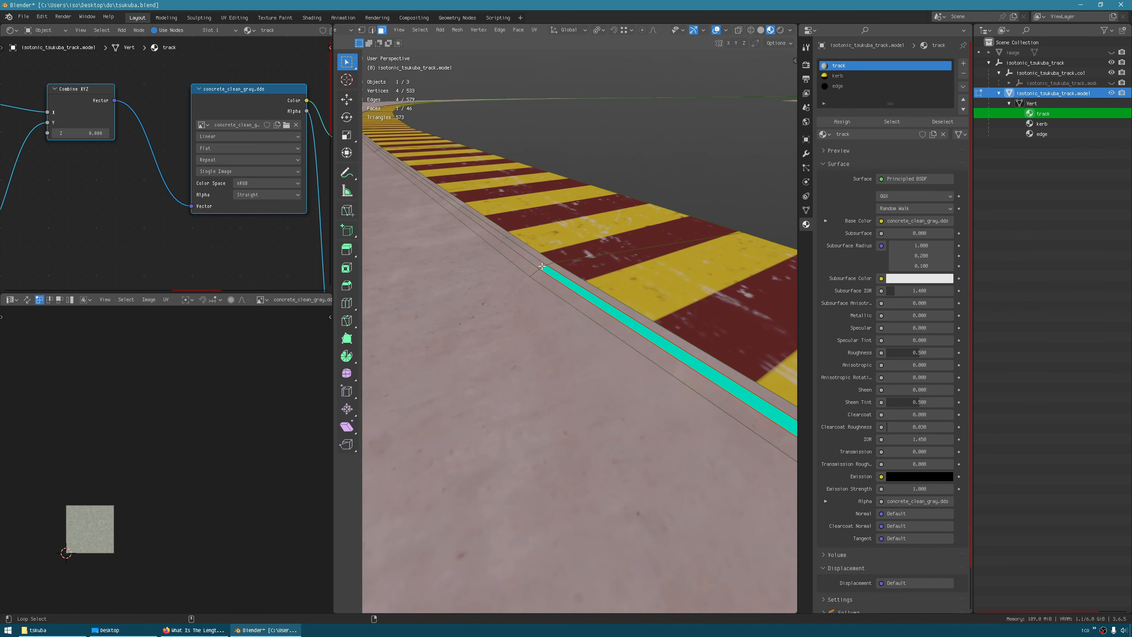
left_click(541, 267, "alt+shift")
left_click(545, 269, "alt+shift")
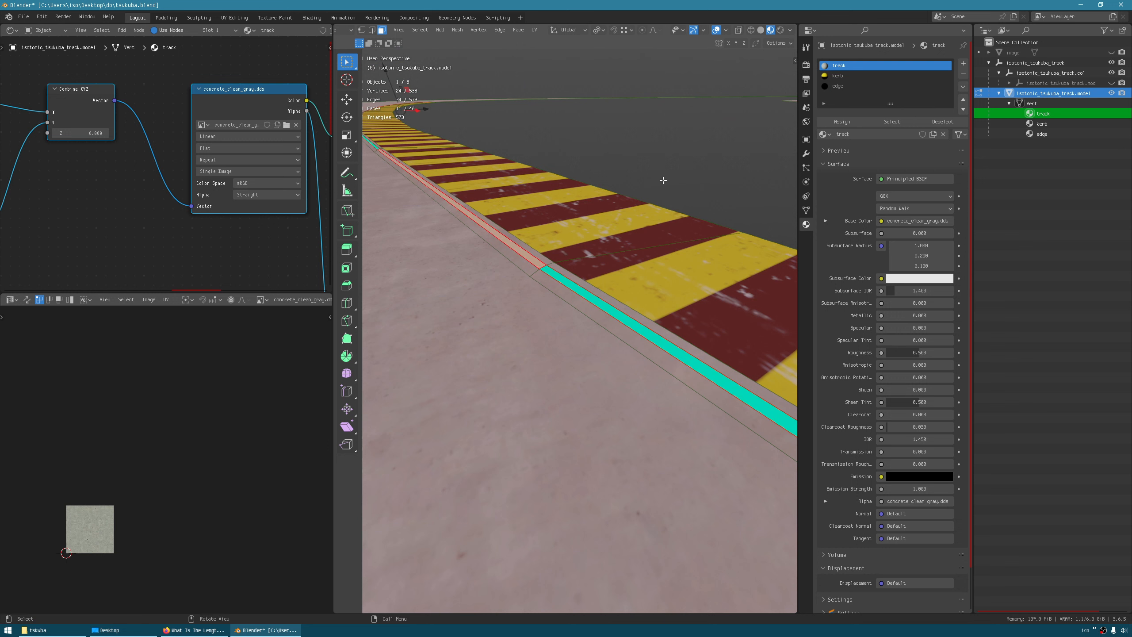
Assign the edge material to the selected strip, loading glass_white1.dds from the textures library's glass folder as its image.
left_click(833, 88)
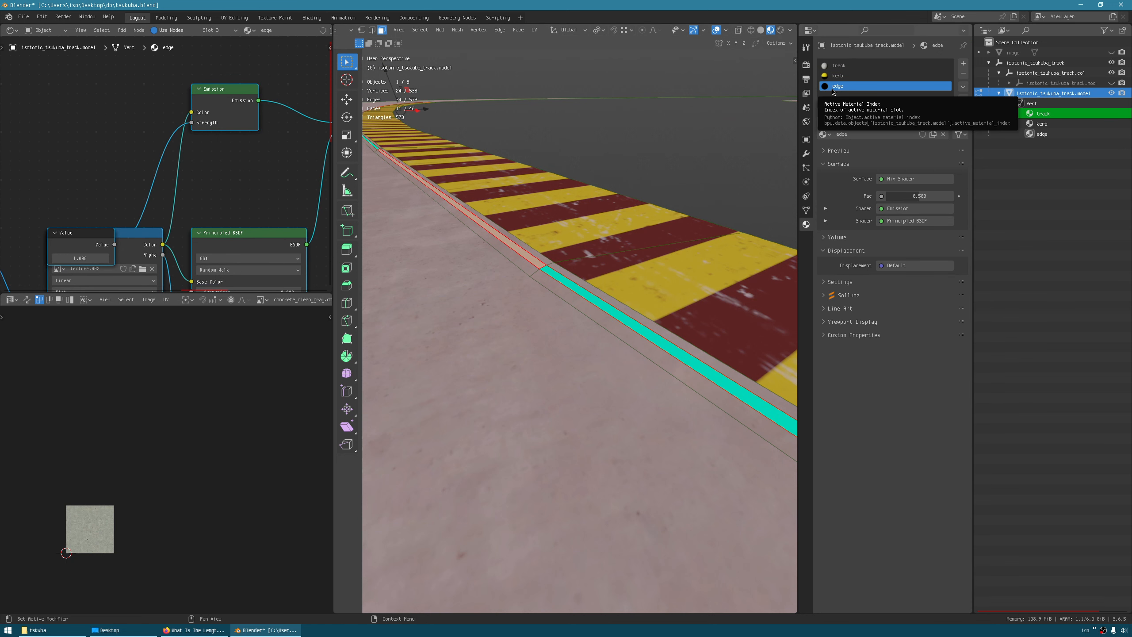
middle_click_drag(117, 240, 211, 195)
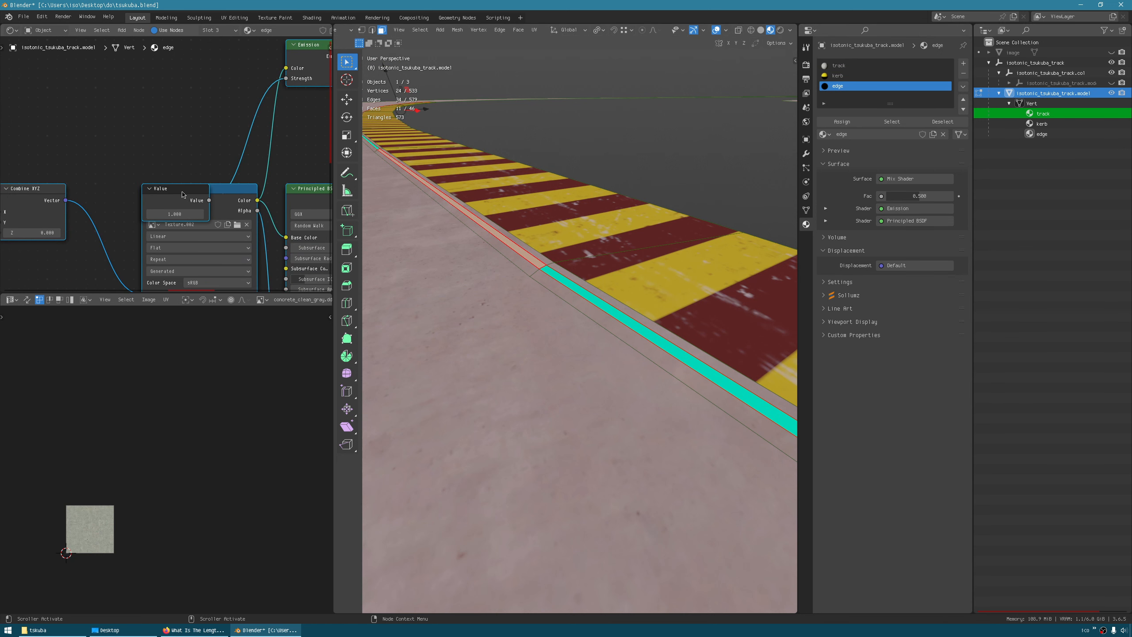
left_click_drag(183, 194, 93, 126)
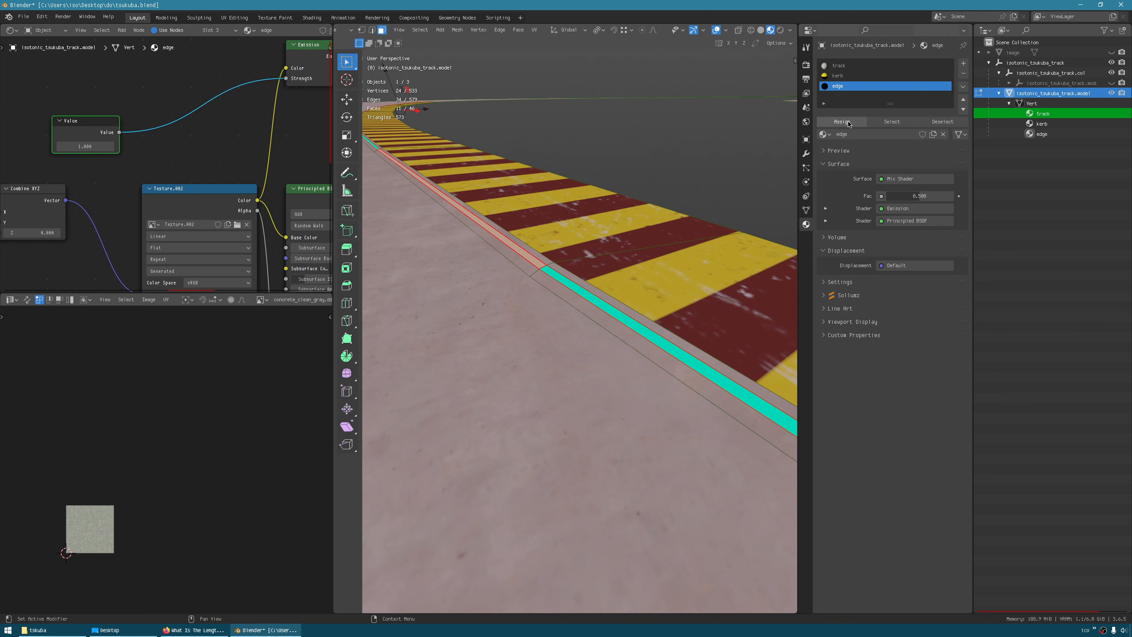
left_click(238, 225)
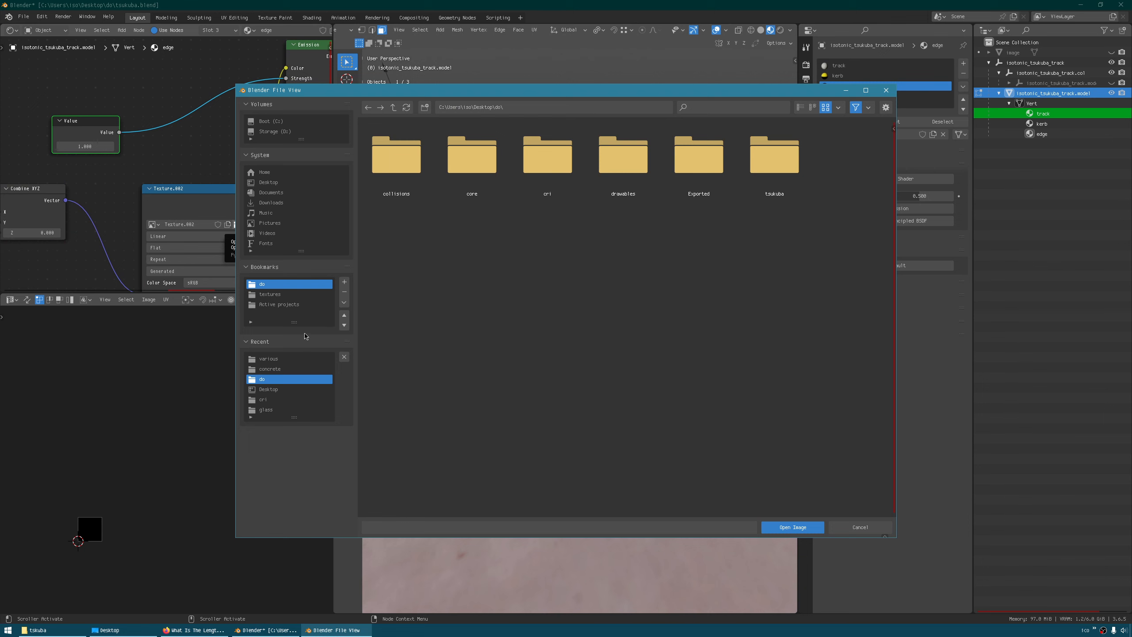
left_click(297, 295)
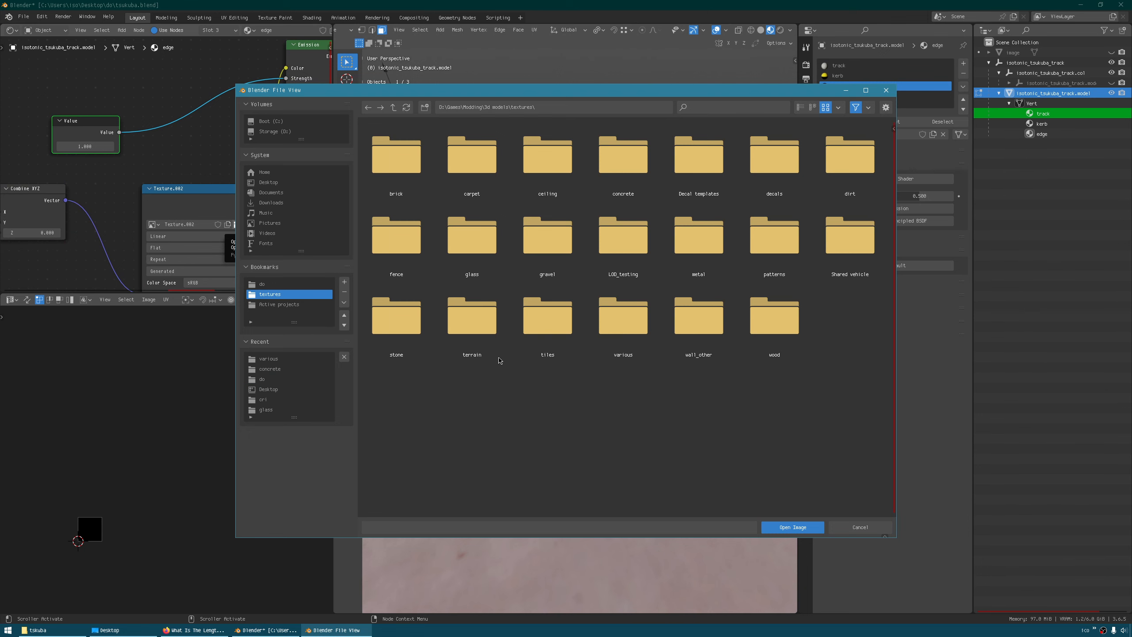
double_click(485, 253)
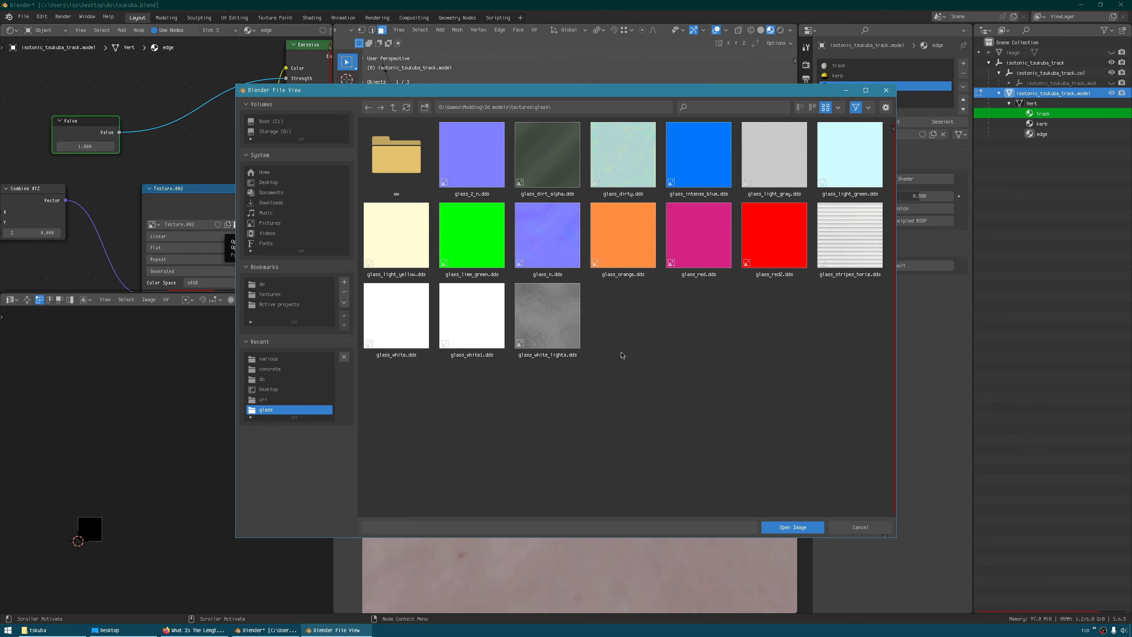
double_click(469, 325)
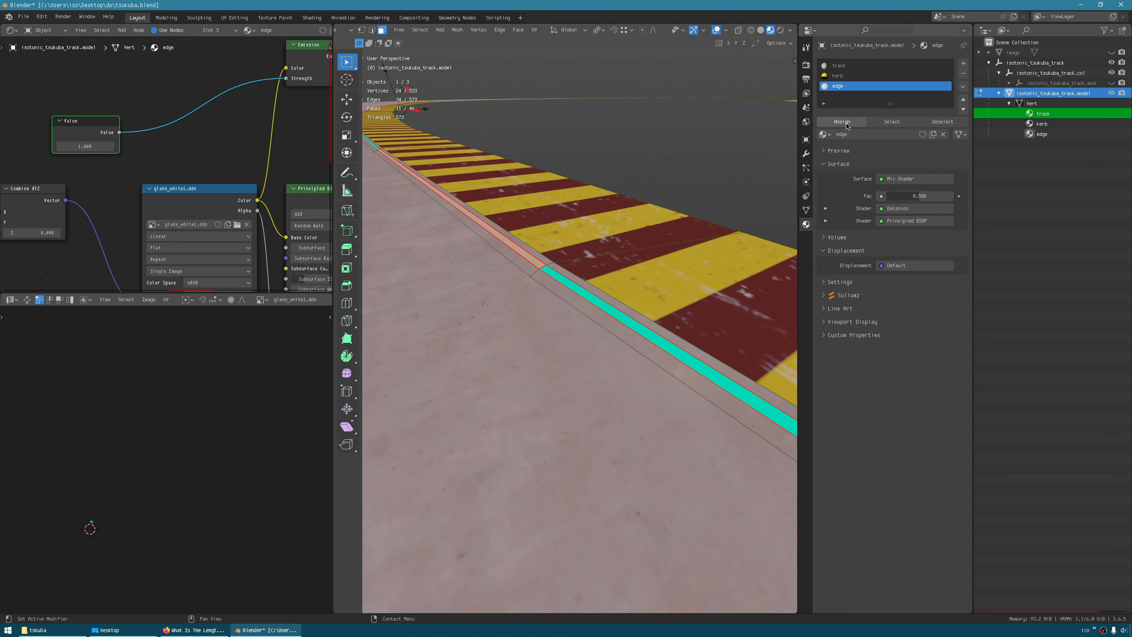
Examine the edge line beside the kerb in rendered shading with the overlays hidden.
middle_click_drag(586, 295, 544, 315, "shift")
key("alt+shift+z")
scroll(586, 290, "down", 8)
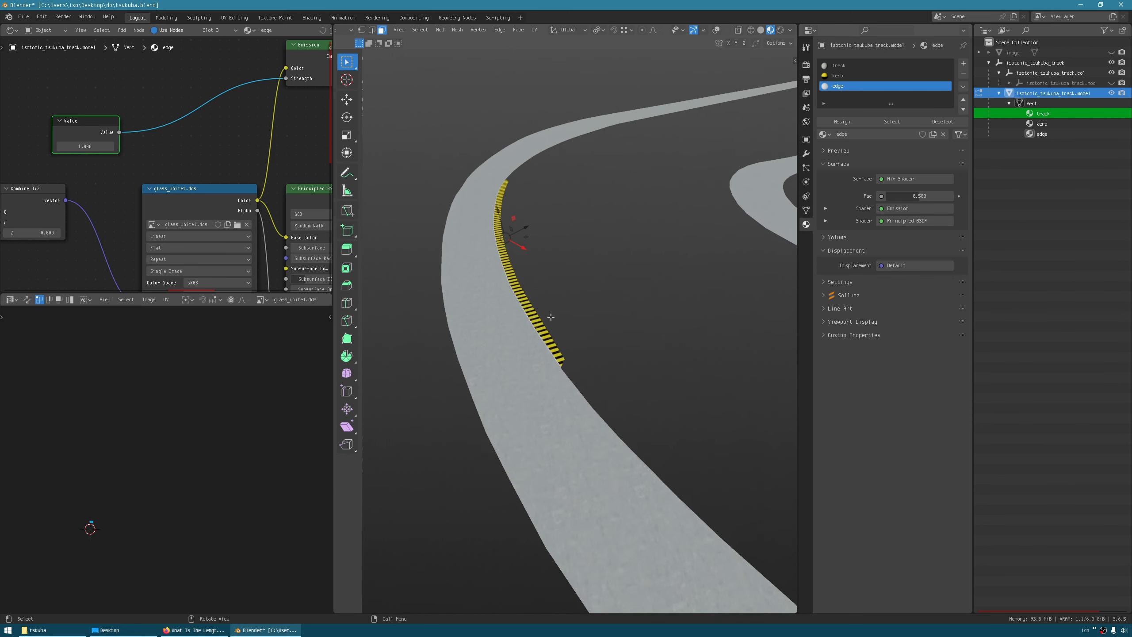
left_click(782, 32)
mouse_move(584, 281)
middle_mouse_down()
mouse_move(594, 263)
mouse_move(579, 270)
mouse_move(576, 226)
mouse_move(601, 256)
middle_mouse_up()
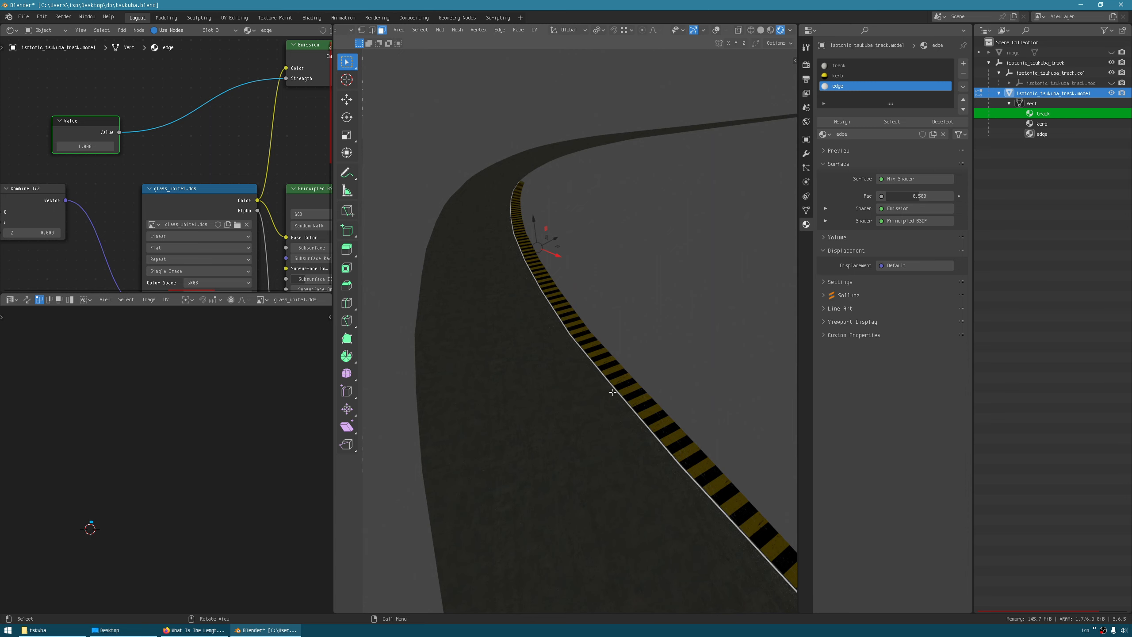
middle_click_drag(641, 366, 605, 283)
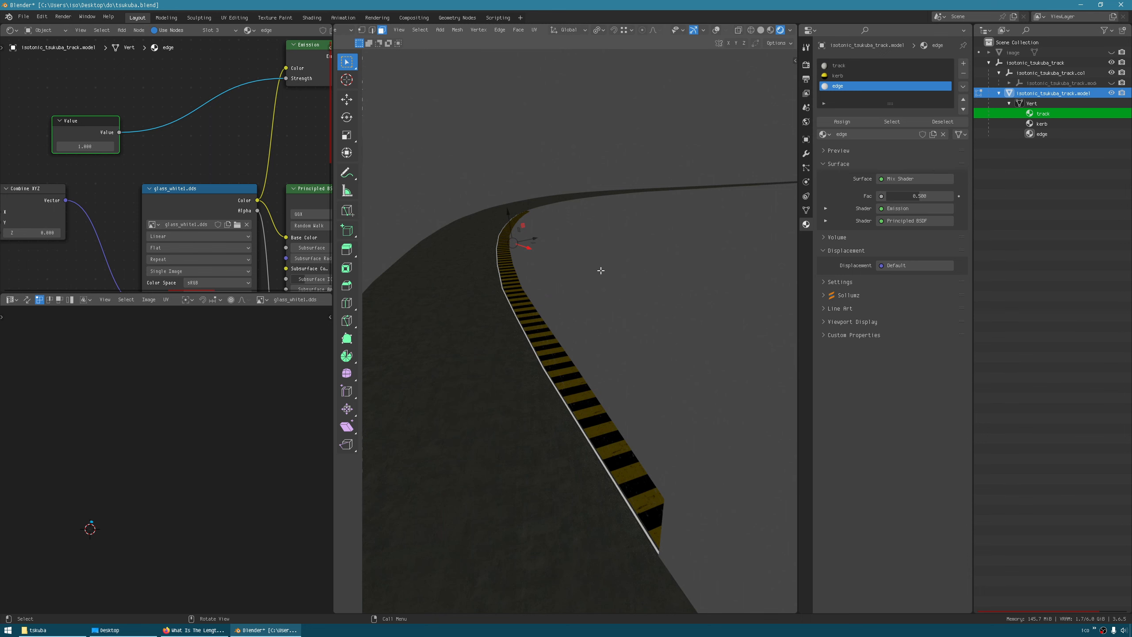
Deselect all geometry, return the viewport to material preview shading and save the file.
key("a")
key("alt+a")
left_click(770, 30)
middle_click_drag(672, 222, 656, 341)
key("ctrl+s")
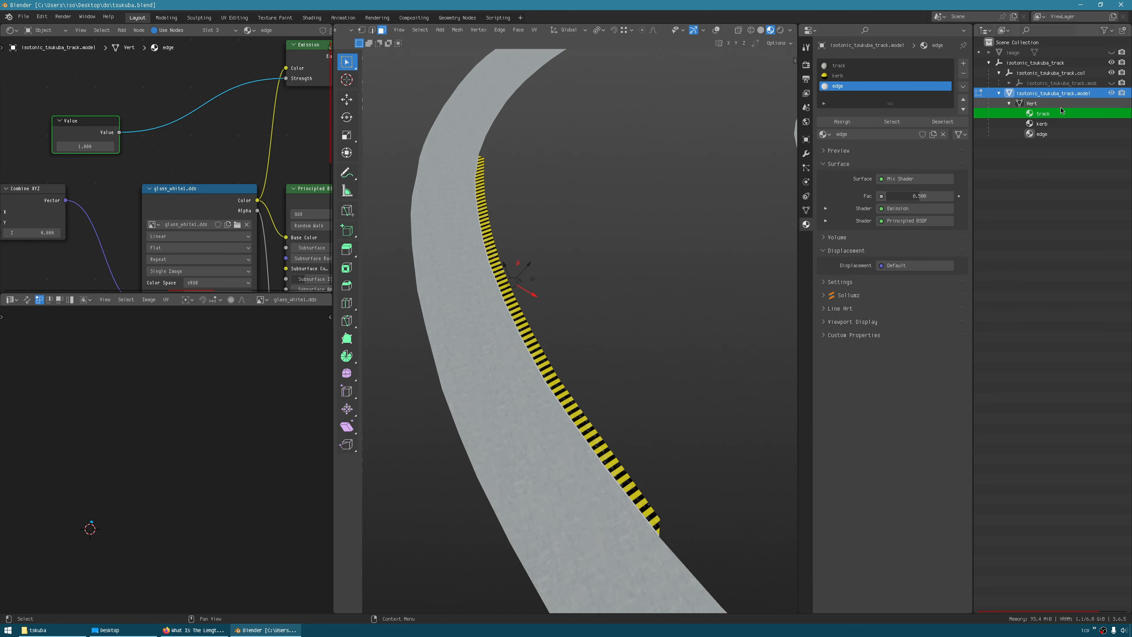
Hide the textured track model, unhide the collision branch and select the poly mesh nested inside it.
left_click(1112, 93)
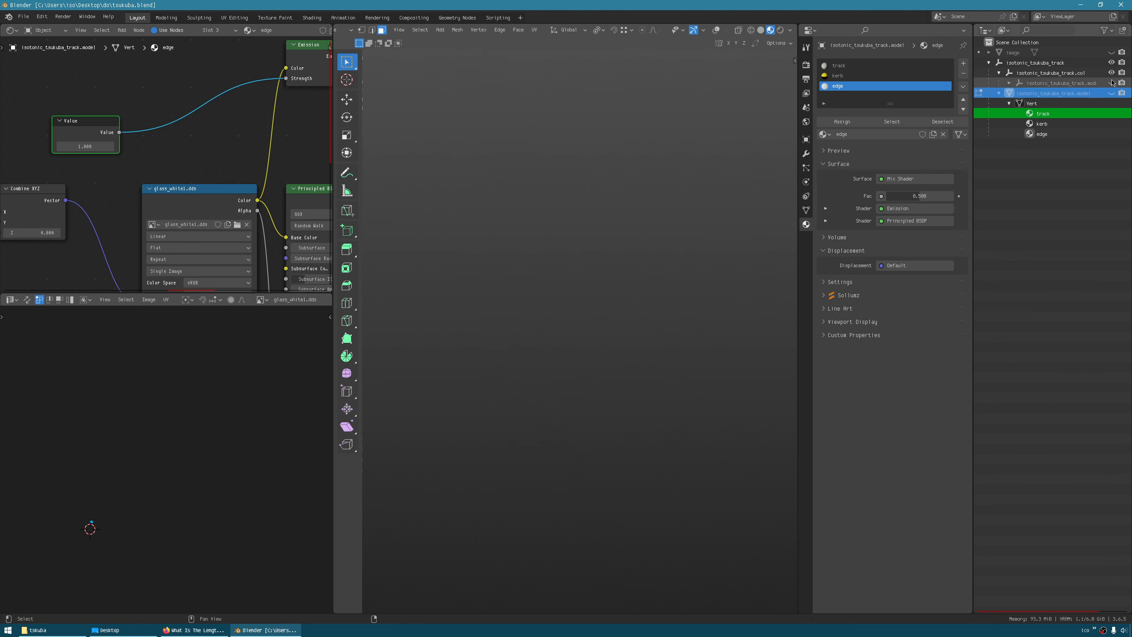
left_click(1111, 83)
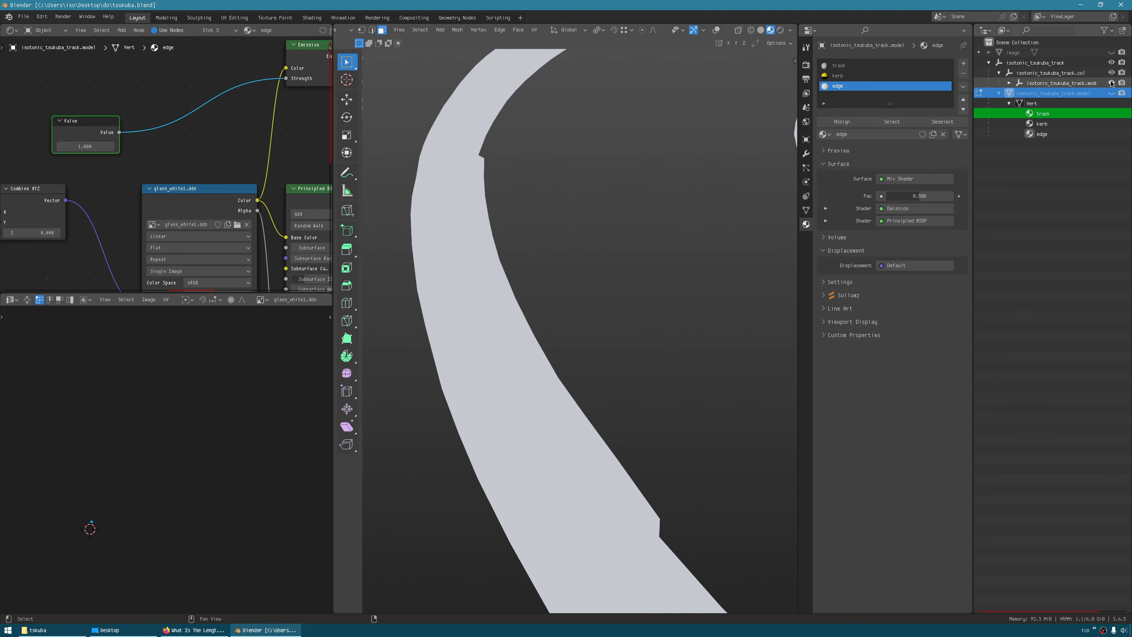
left_click(1065, 85)
left_click(1010, 85)
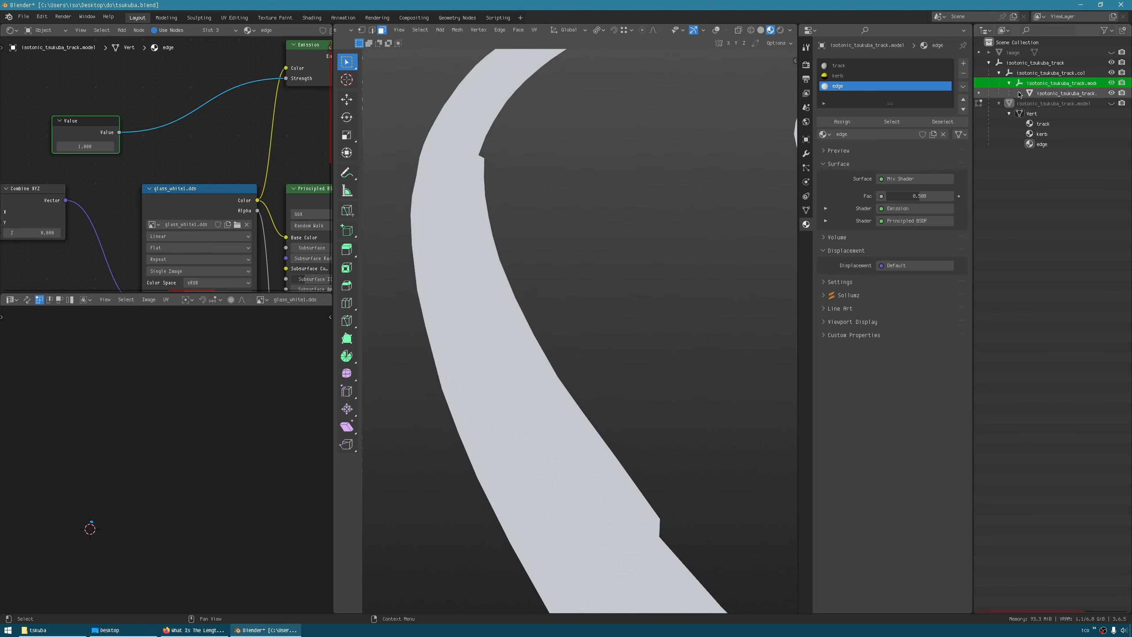
left_click(1020, 93)
left_click(1050, 93)
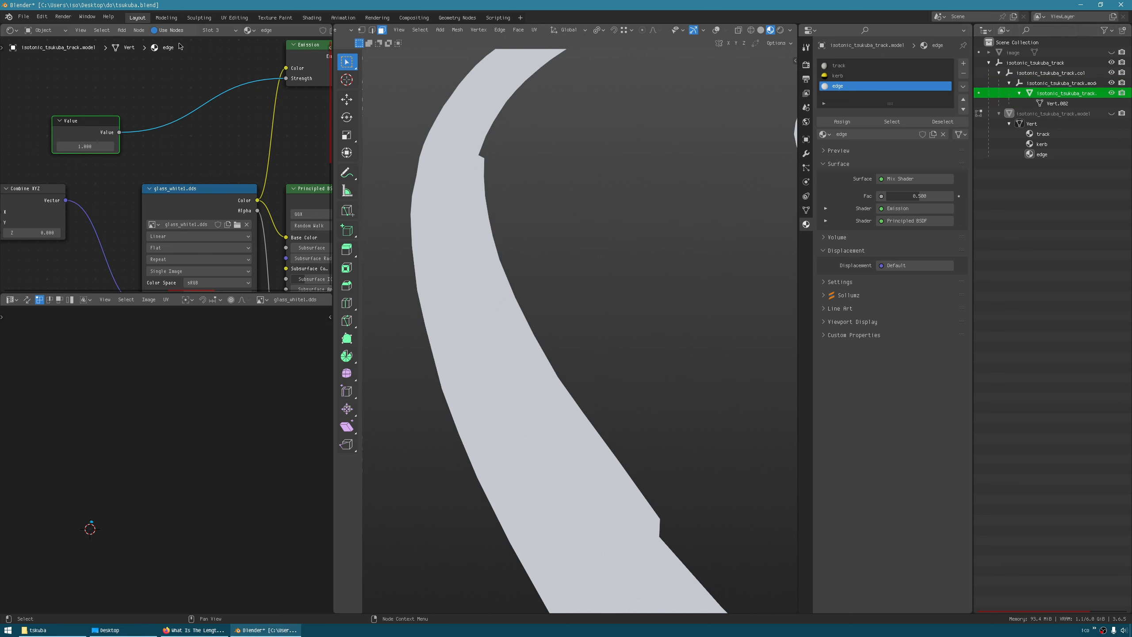
Close the shader node editor and UV editor areas so the 3D viewport takes over their space.
right_click(170, 30)
mouse_move(196, 151)
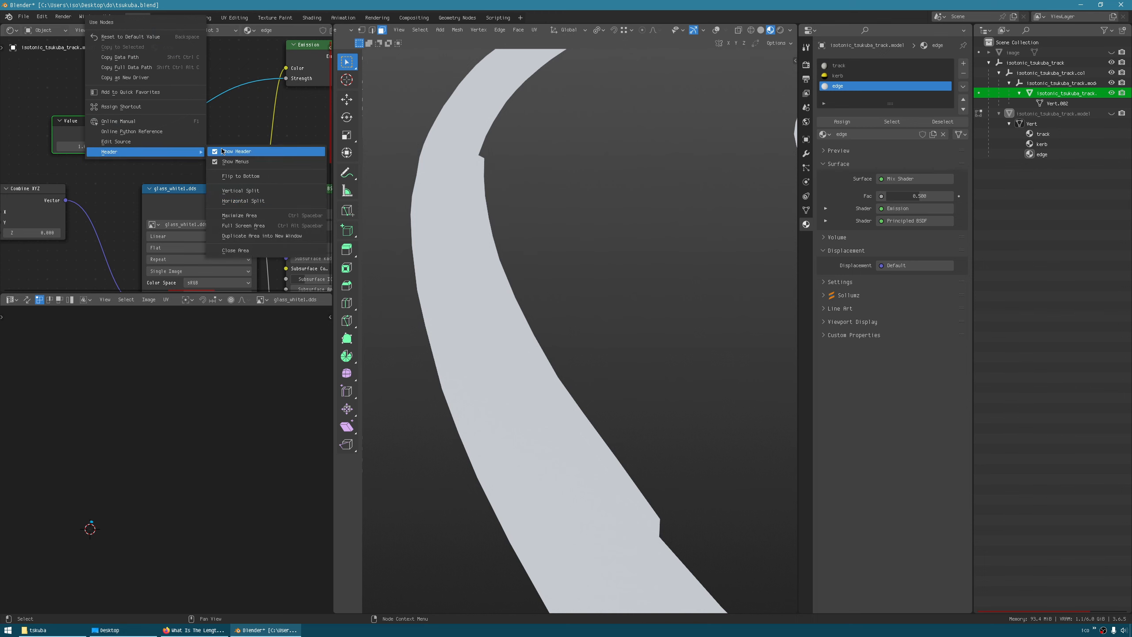
left_click(235, 250)
right_click(192, 34)
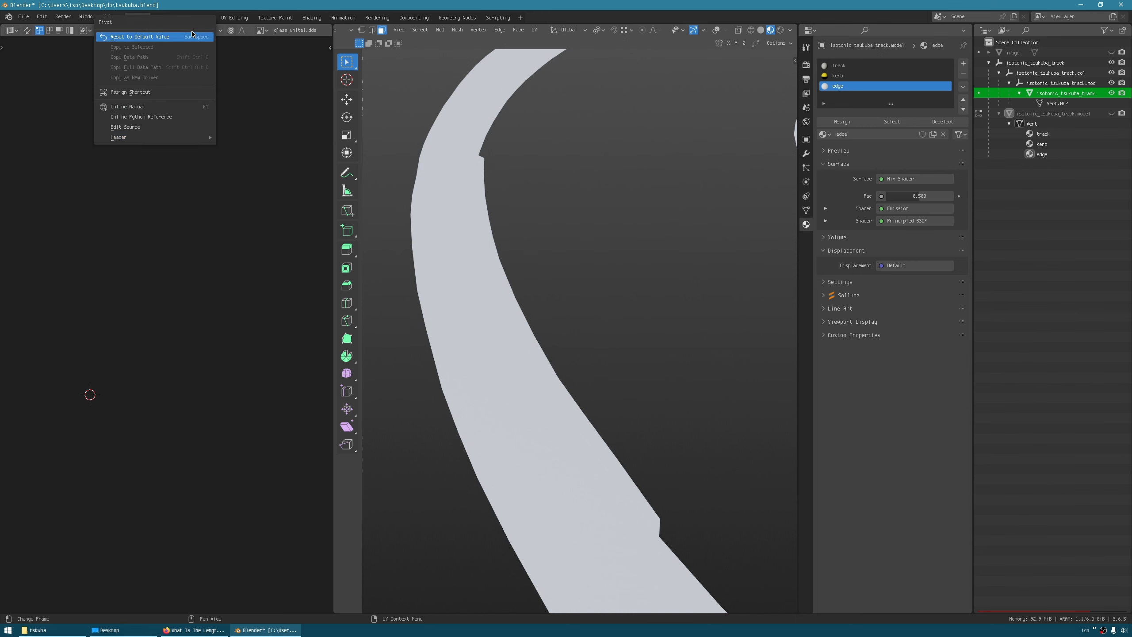
mouse_move(203, 138)
left_click(263, 246)
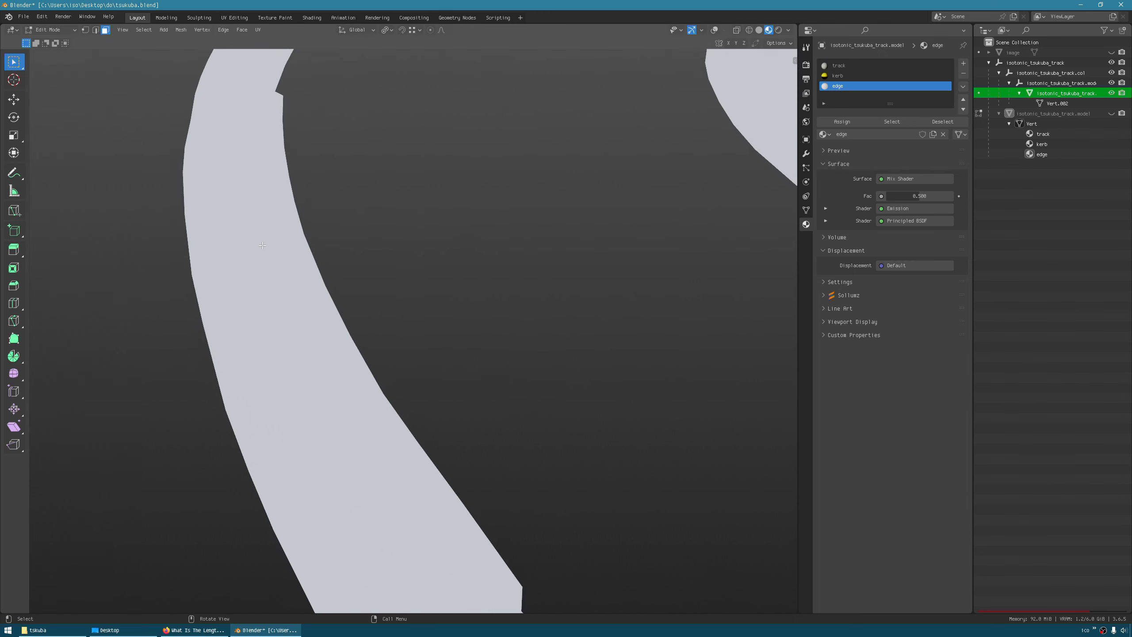
Show the viewport overlays on the collision track and save the file.
middle_click_drag(263, 245, 389, 226)
key("shift+alt+z")
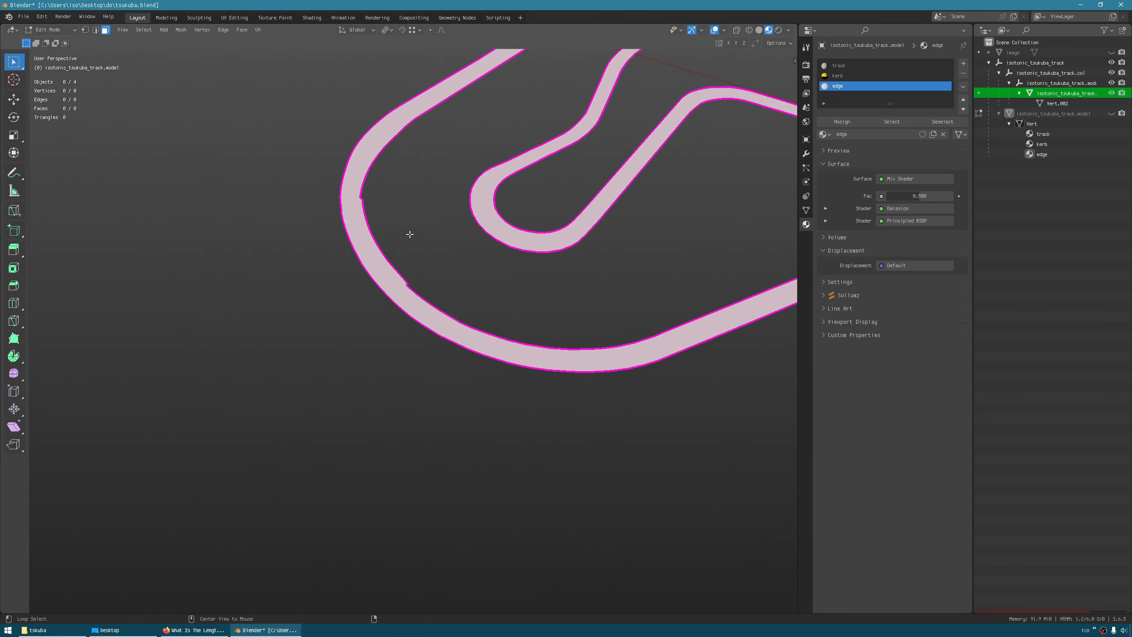
scroll(409, 233, "up", 2)
key("ctrl+s")
middle_click_drag(528, 271, 438, 309, "shift")
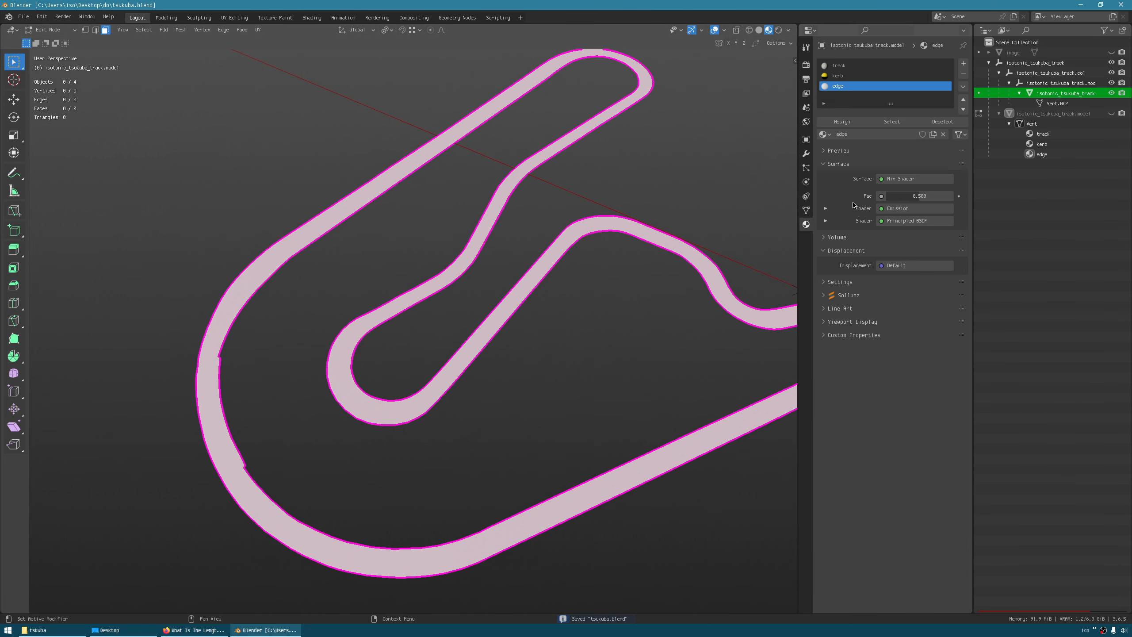
Create a Tarmac collision material on the selected poly mesh with the Sollumz collision tools.
key("n")
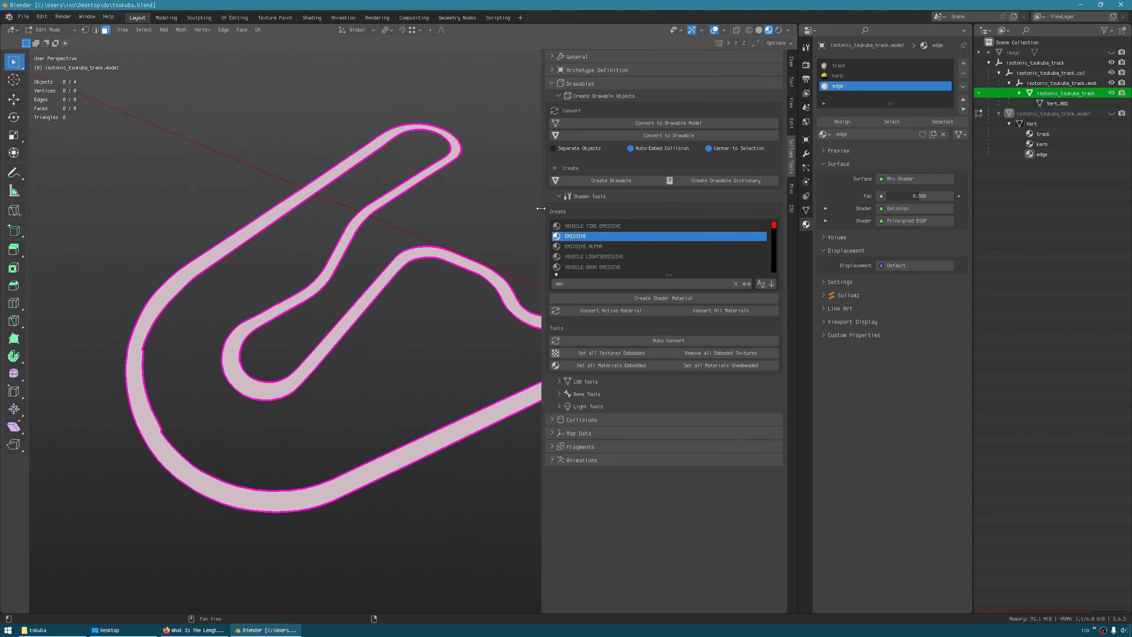
left_click_drag(541, 209, 587, 207)
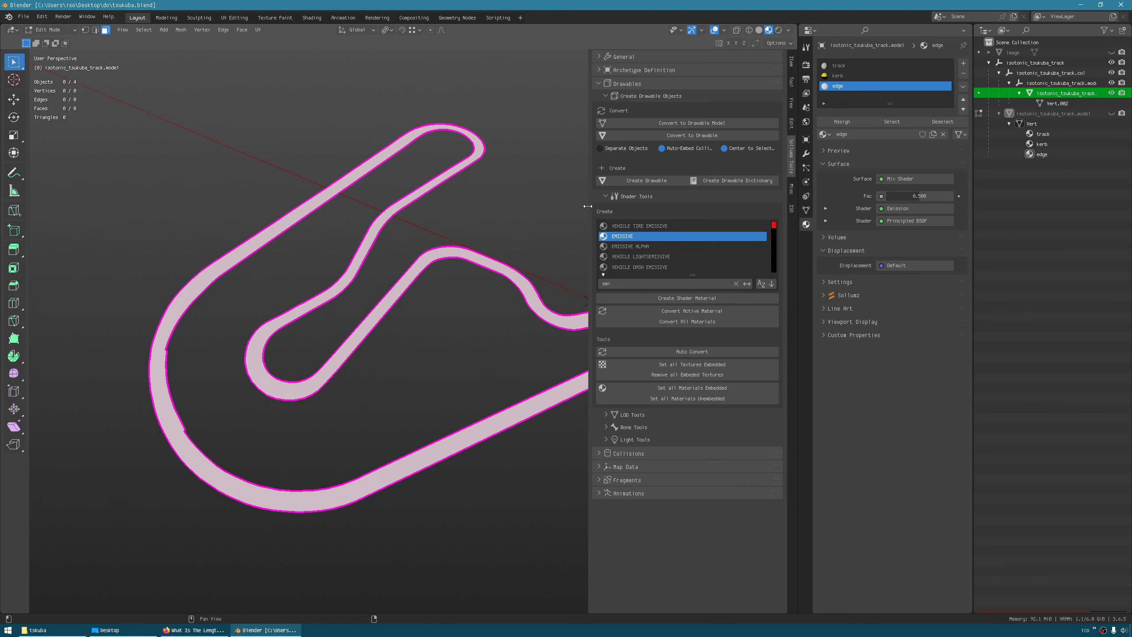
left_click(634, 85)
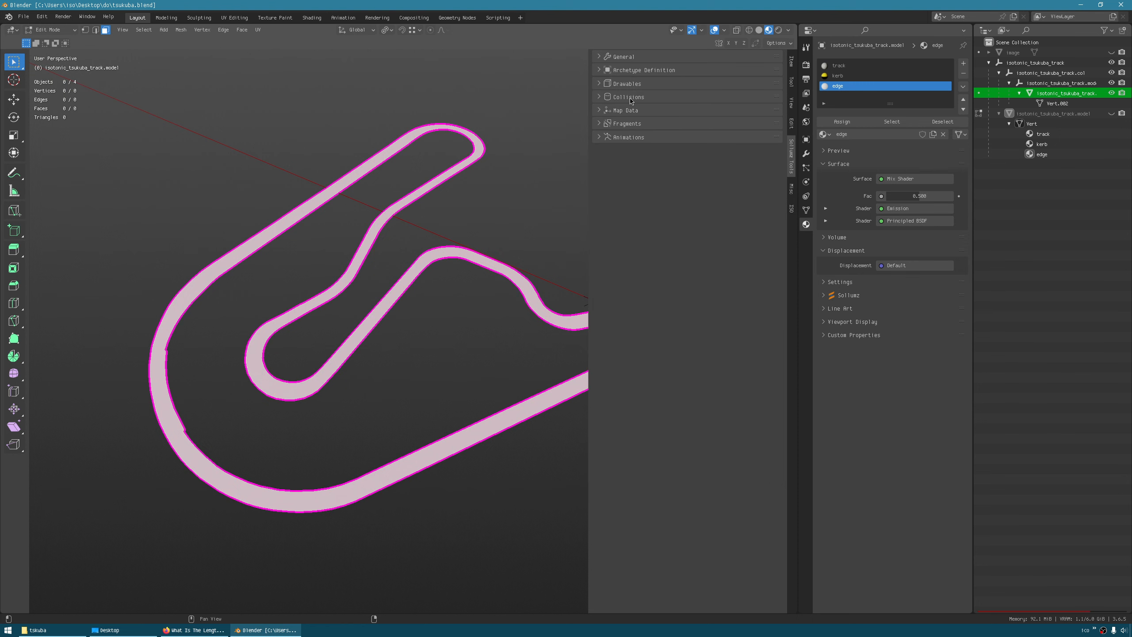
left_click(631, 98)
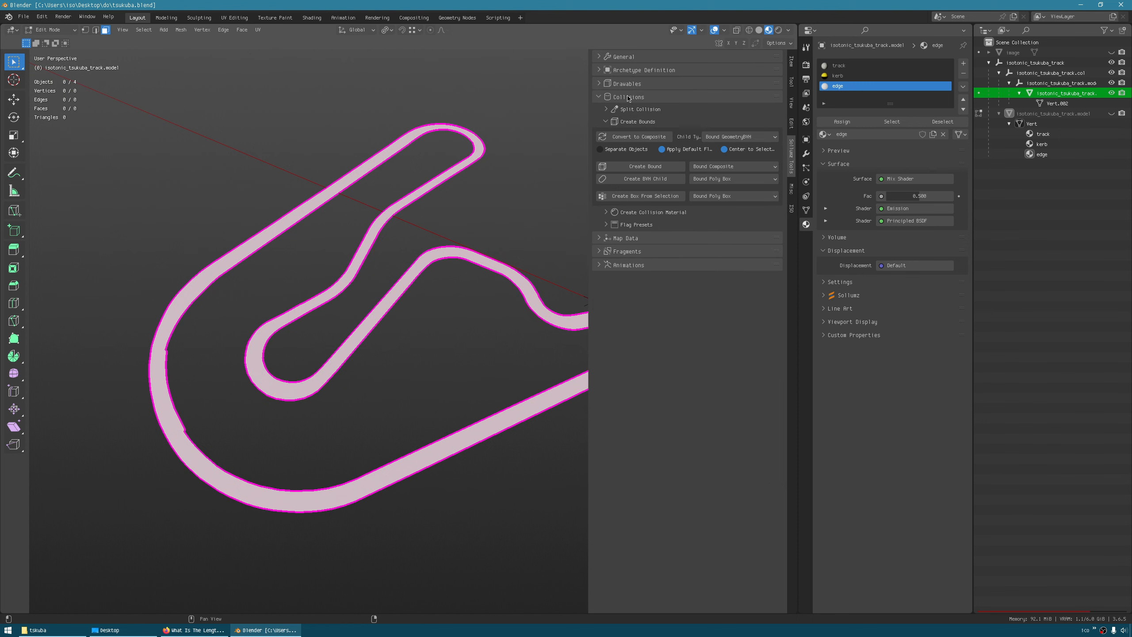
left_click(642, 216)
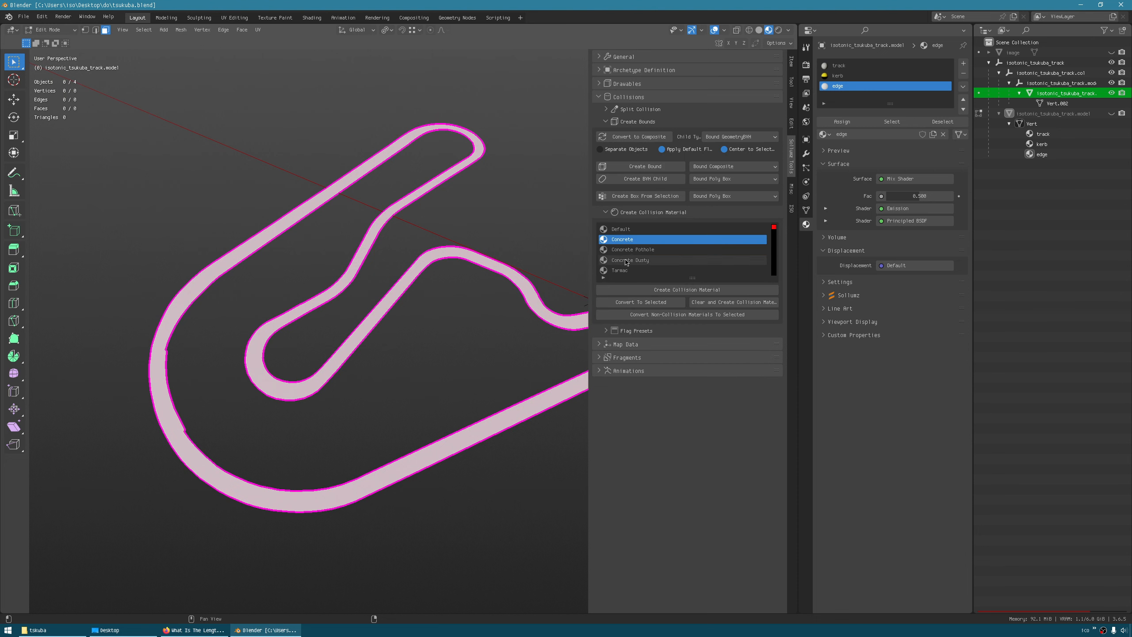
left_click(621, 271)
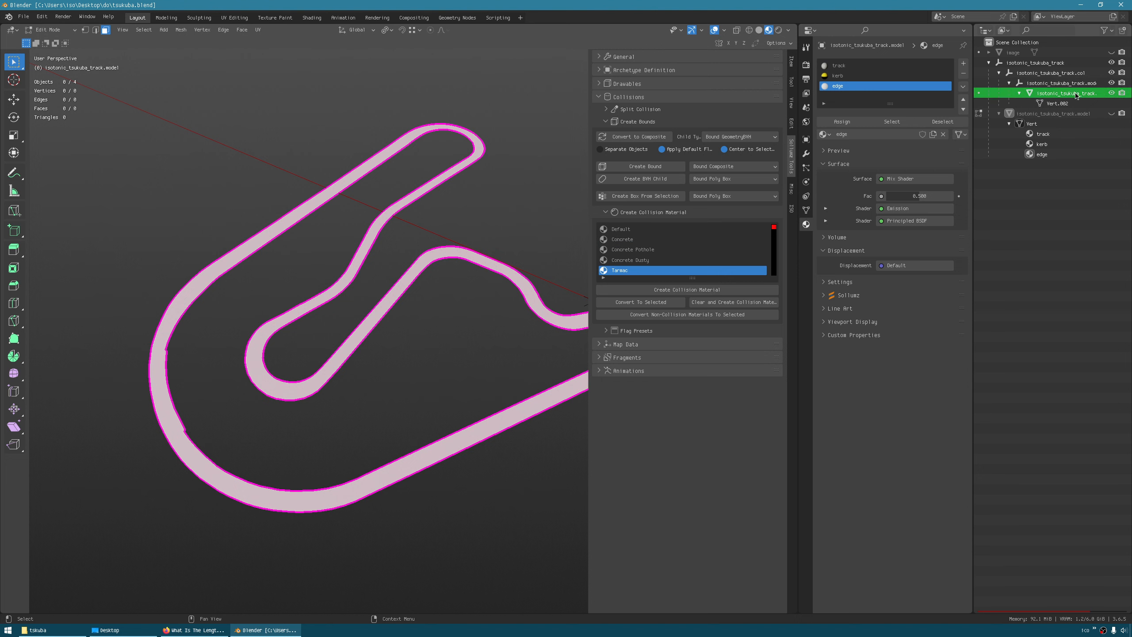
left_click(678, 291)
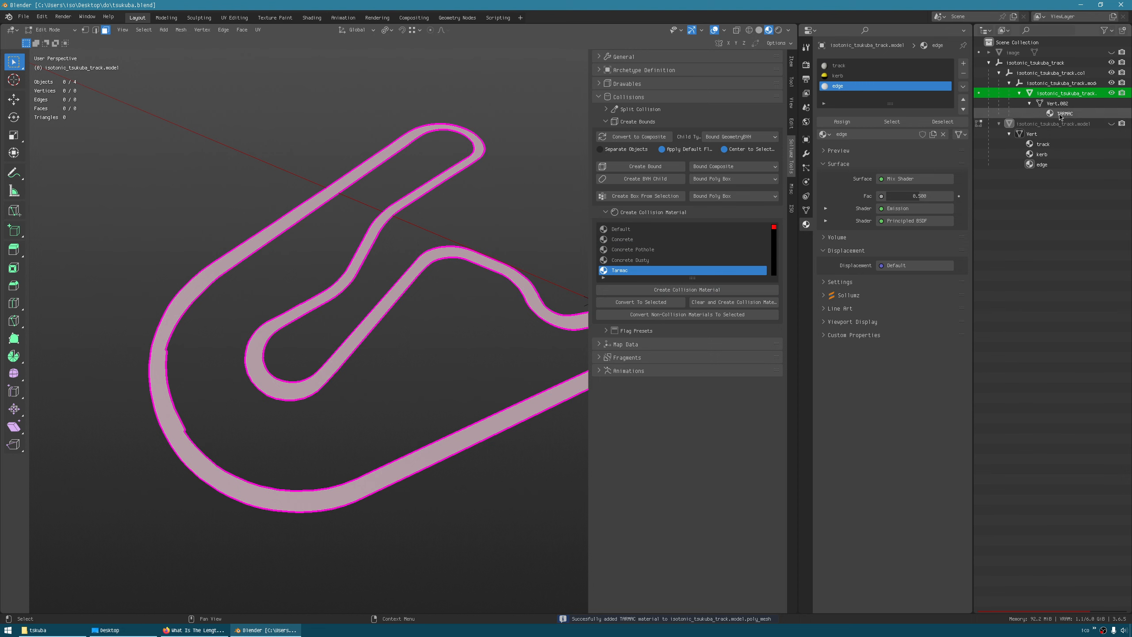
Select the poly mesh's Tarmac material, look over the collision track and save the file.
left_click(1061, 115)
middle_click_drag(480, 420, 4, 369)
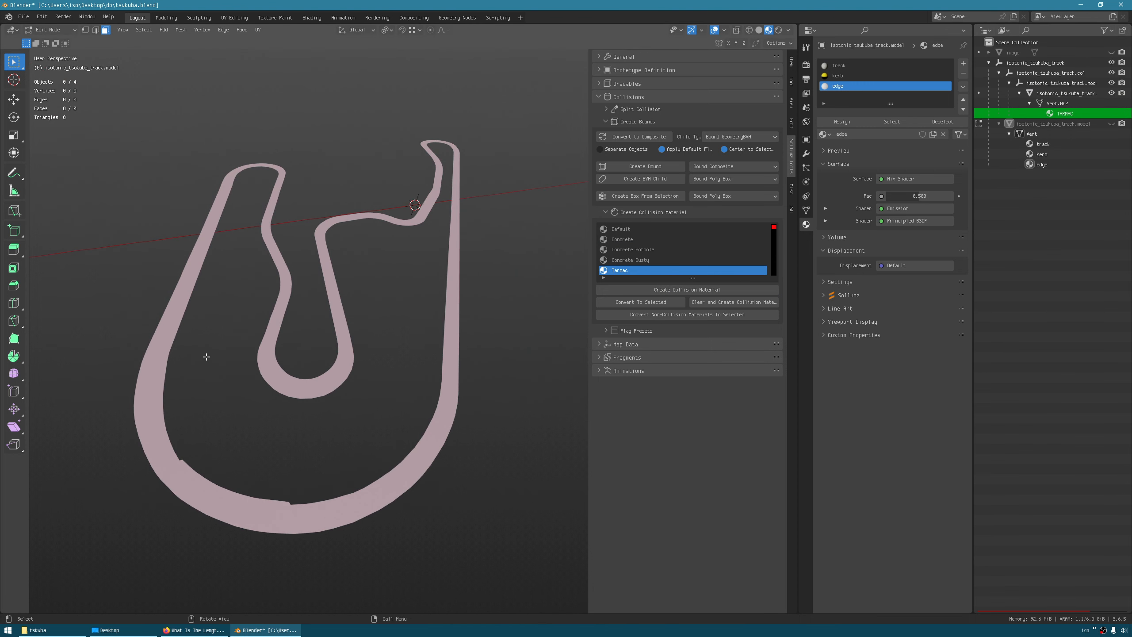
middle_click_drag(206, 357, 276, 415)
middle_click_drag(338, 352, 296, 359)
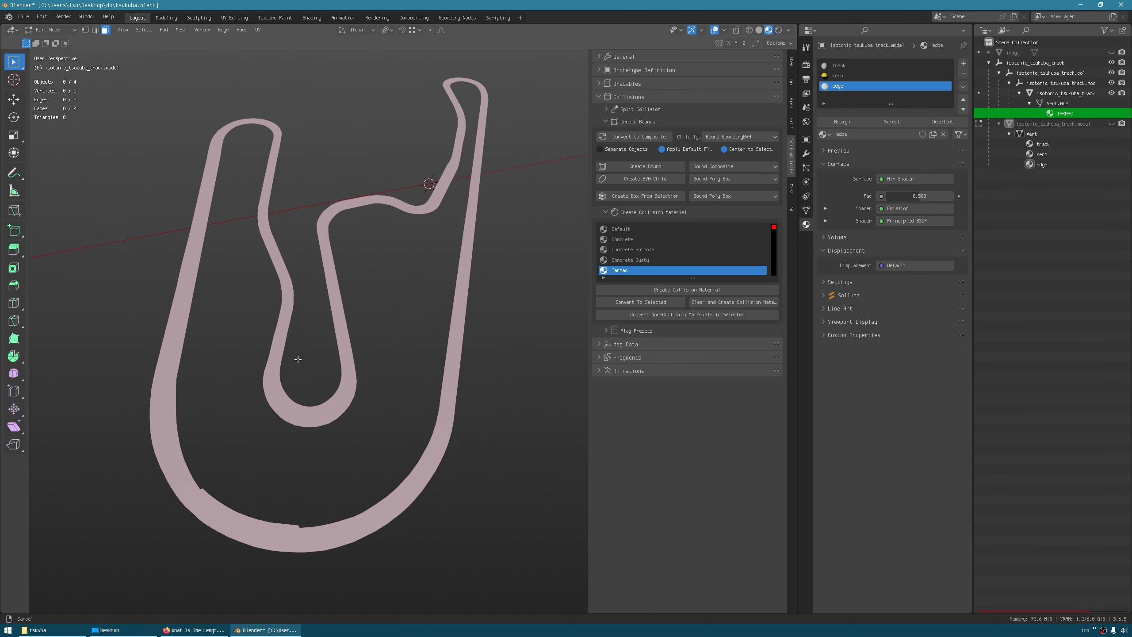
key("ctrl+s")
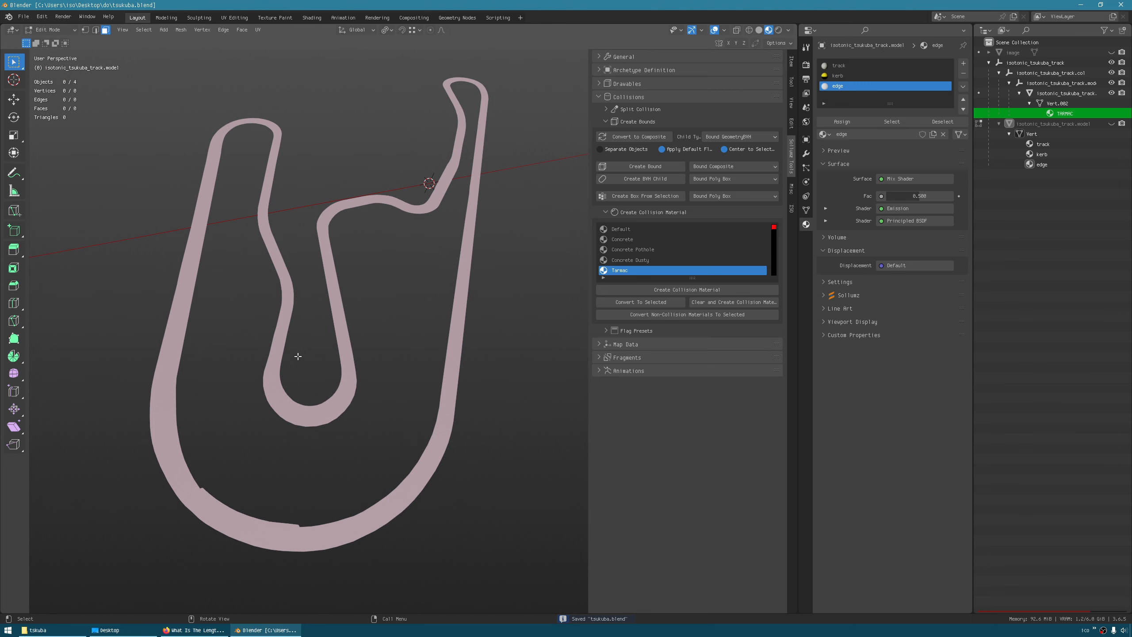